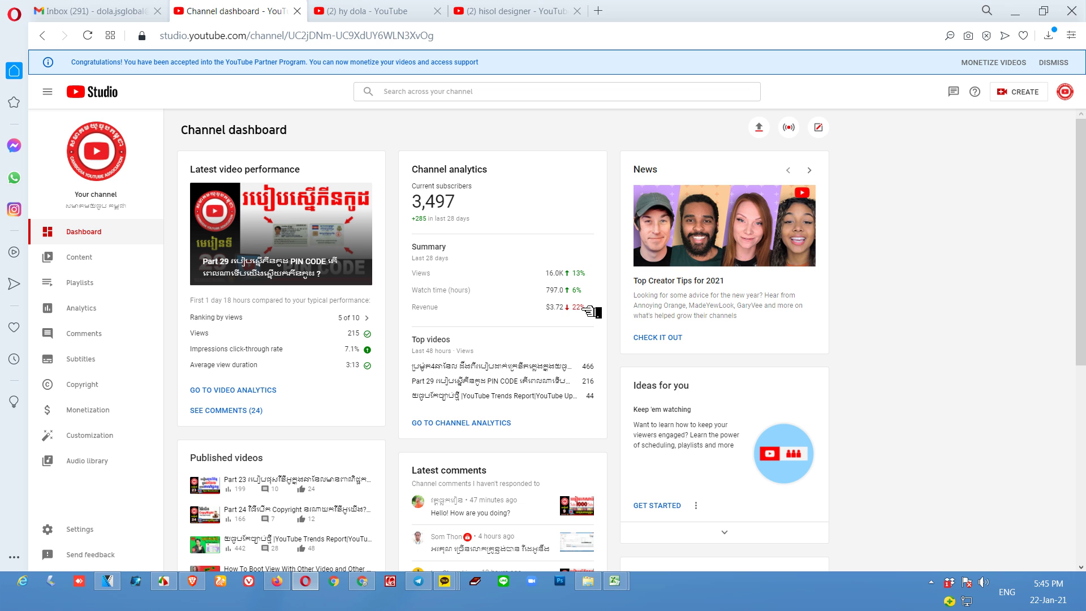
Examine the revenue figure for the last 28 days in the dashboard's channel analytics summary.
left_click_drag(550, 307, 582, 309)
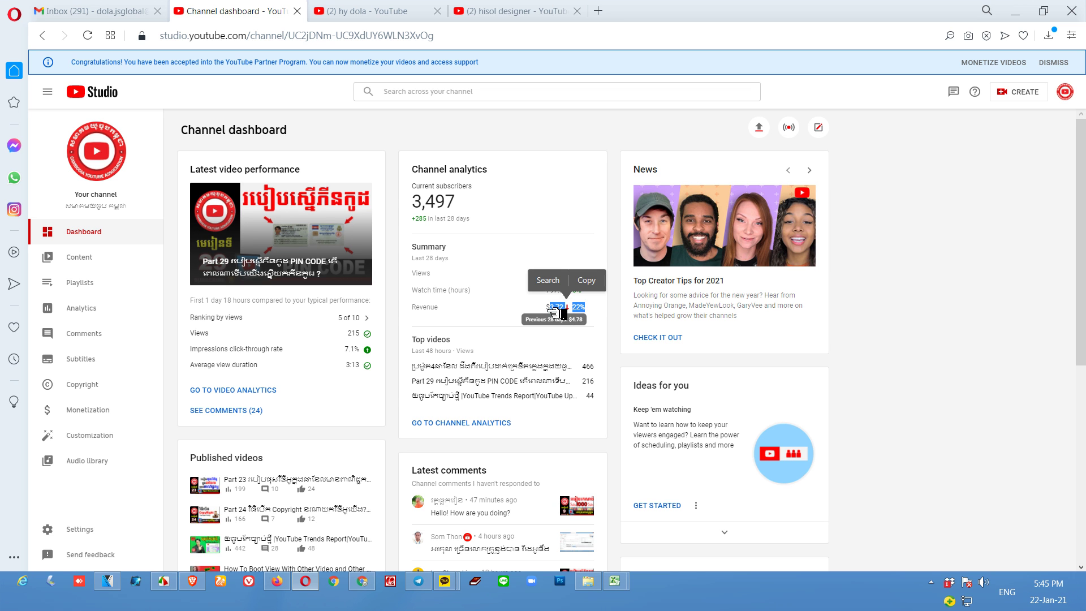
left_click(573, 309)
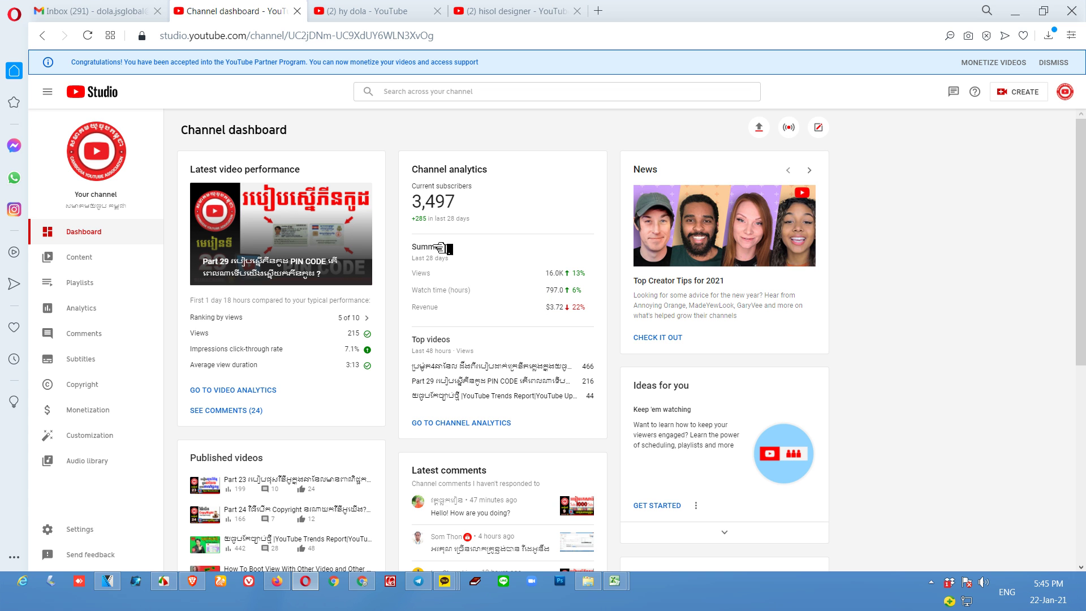
left_click_drag(415, 261, 451, 263)
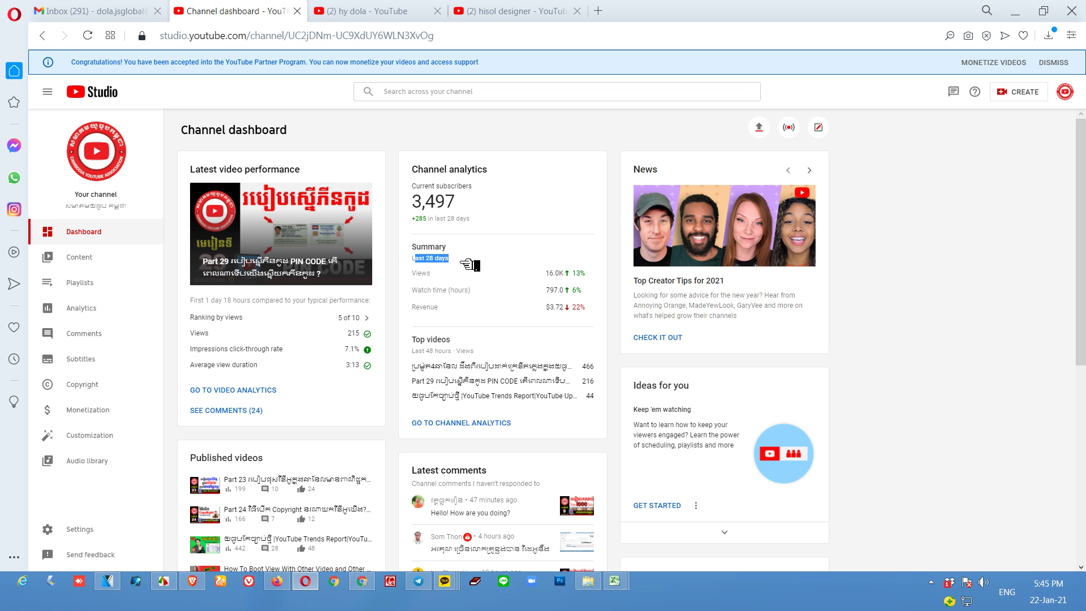
left_click_drag(589, 308, 553, 312)
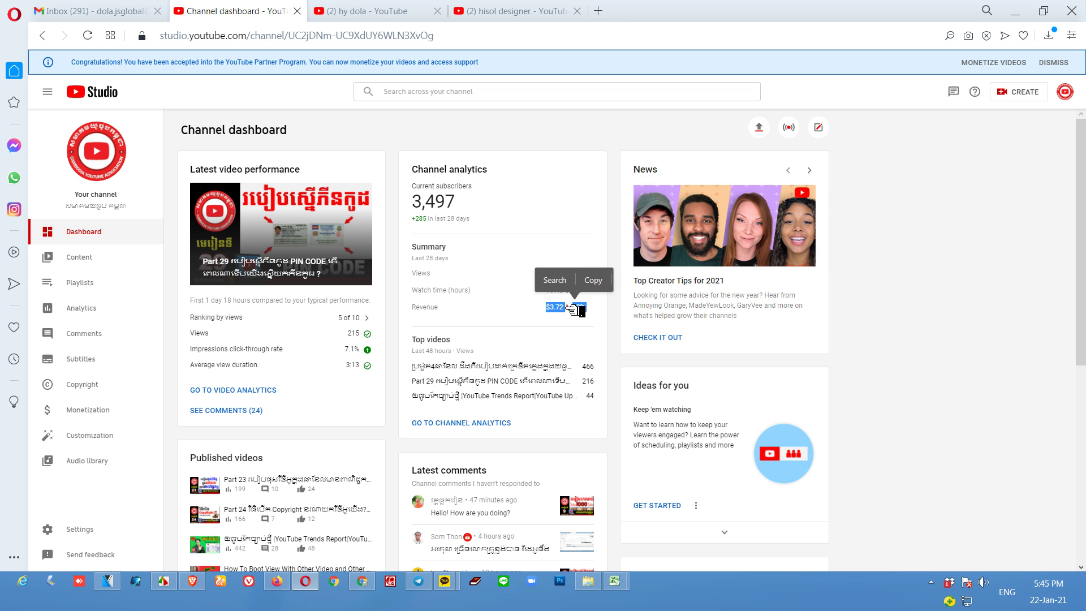
left_click_drag(413, 259, 454, 263)
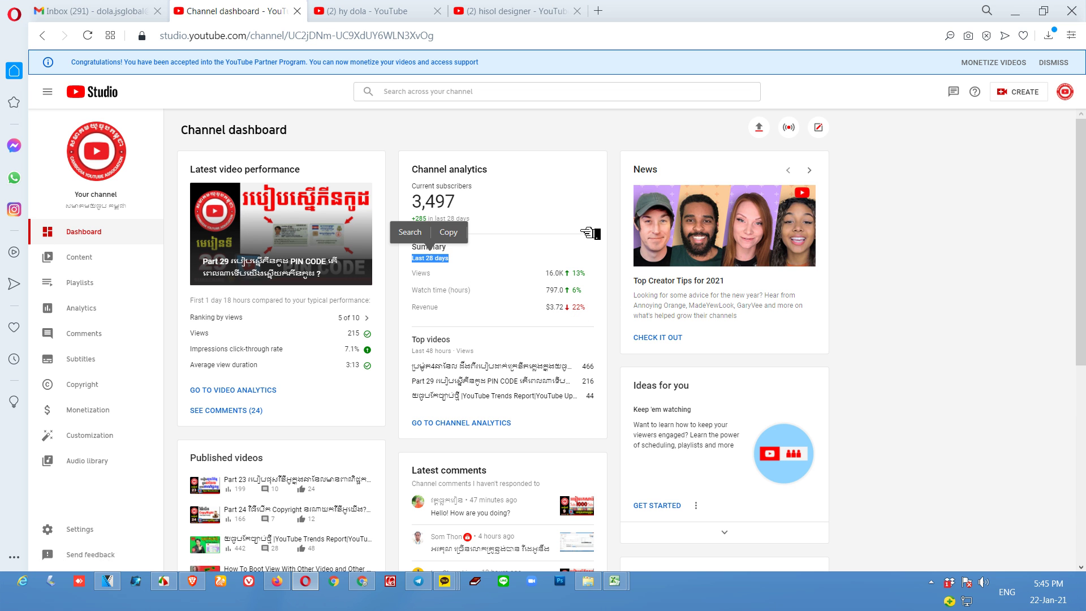
Examine the channel's revenue analytics, including the monthly estimated revenue and top-earning videos.
left_click(96, 313)
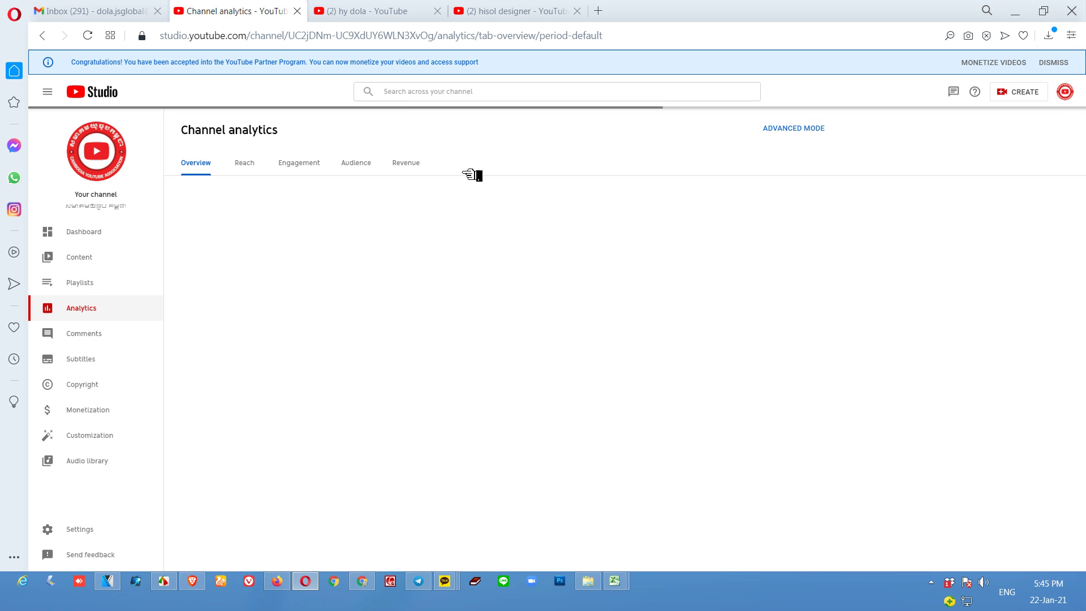
left_click(416, 164)
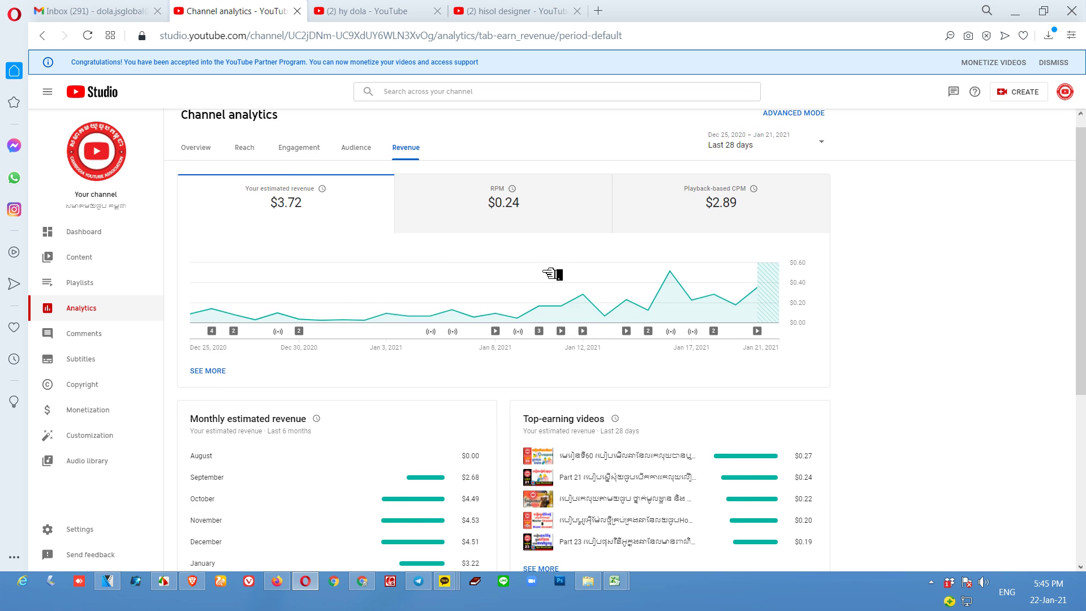
scroll(438, 398, "down", 4)
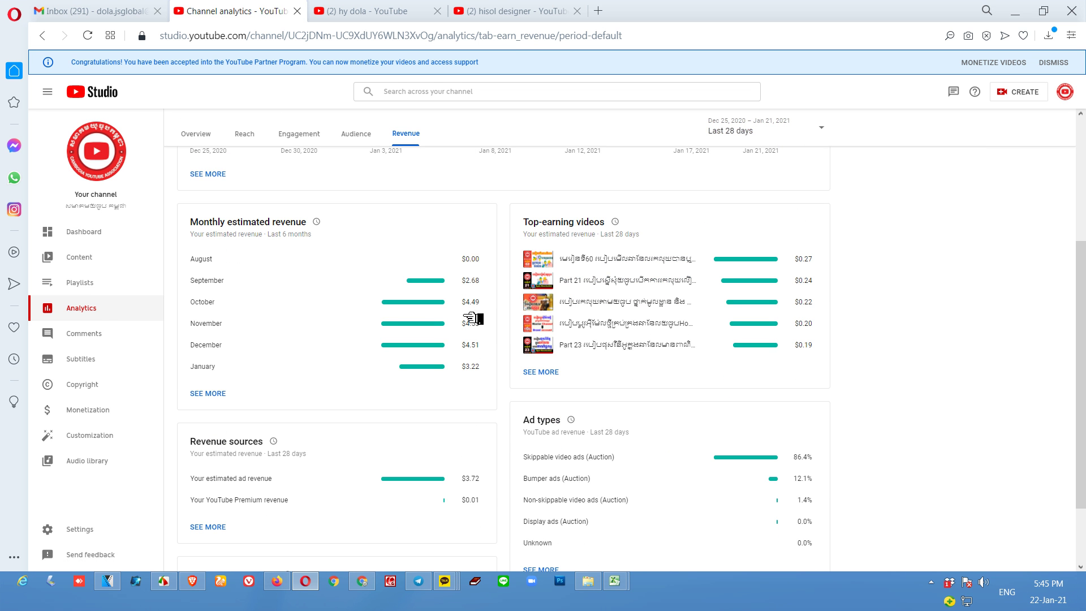
scroll(473, 319, "up", 4)
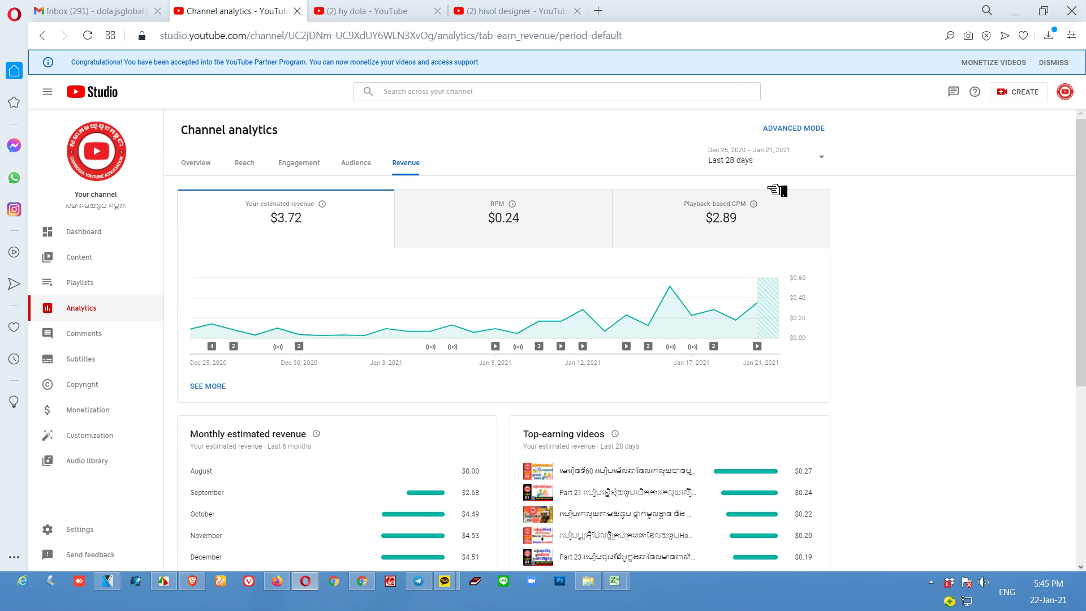
scroll(707, 283, "down", 2)
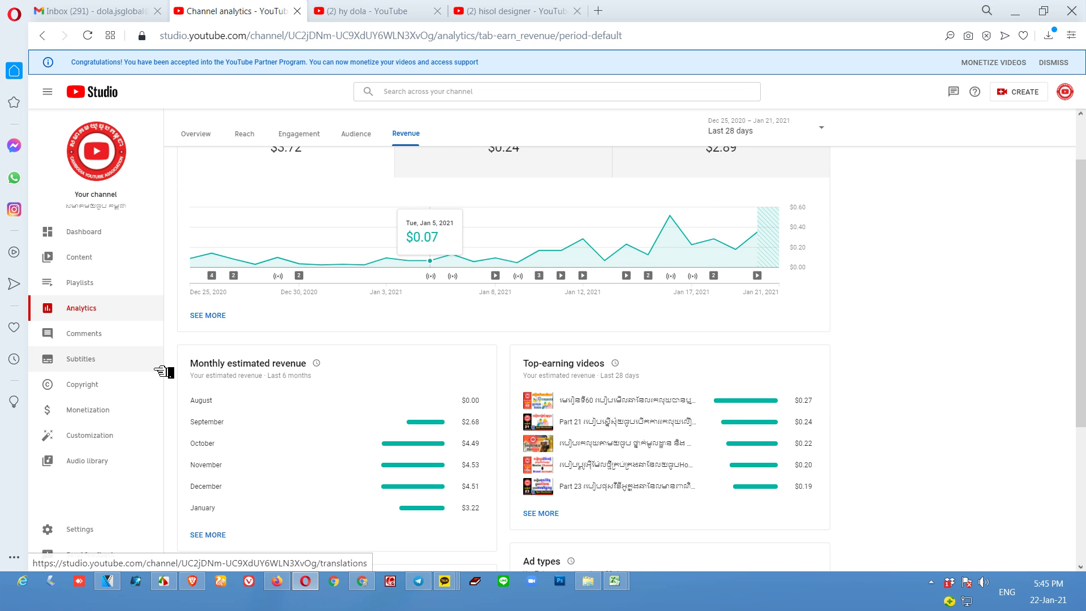
In the channel customization layout, add the Part 10 "How To Grow Watch Time 4000 Hour" video as the trailer for people who haven't subscribed.
left_click(83, 439)
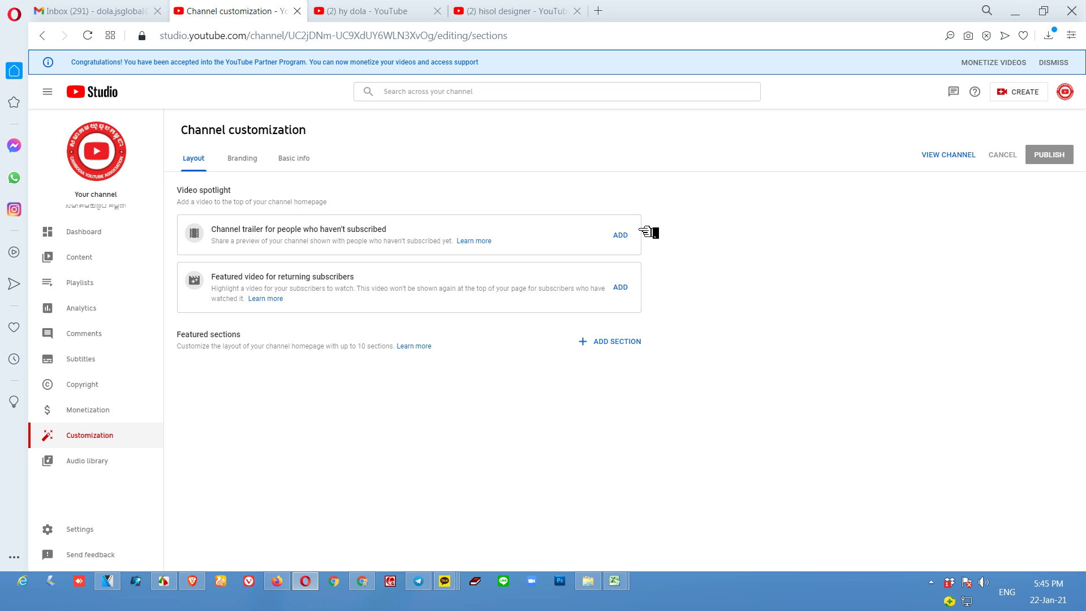
left_click(622, 235)
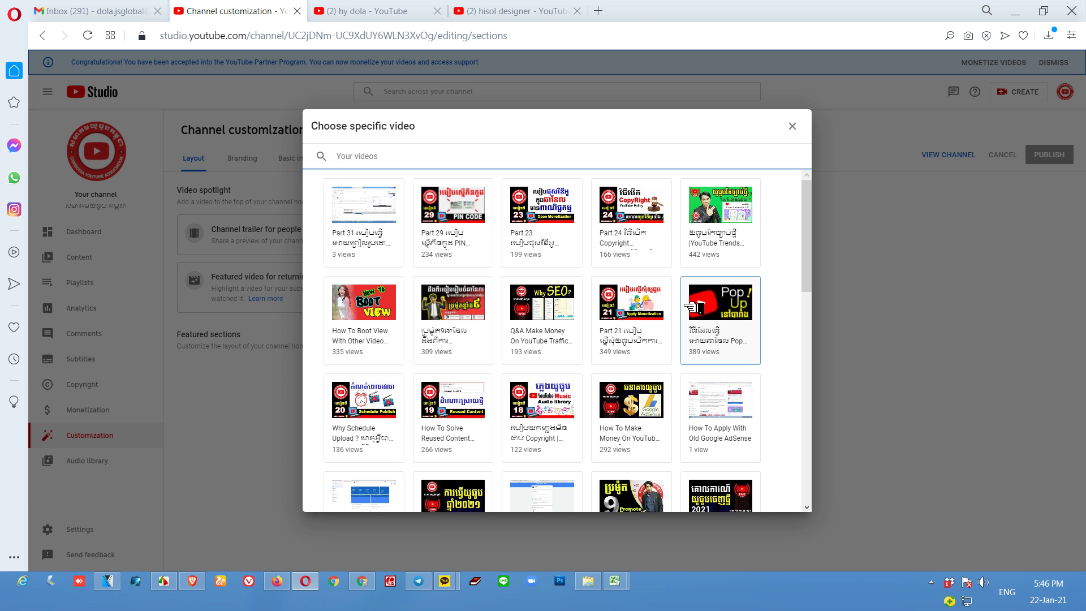
scroll(685, 319, "down", 5)
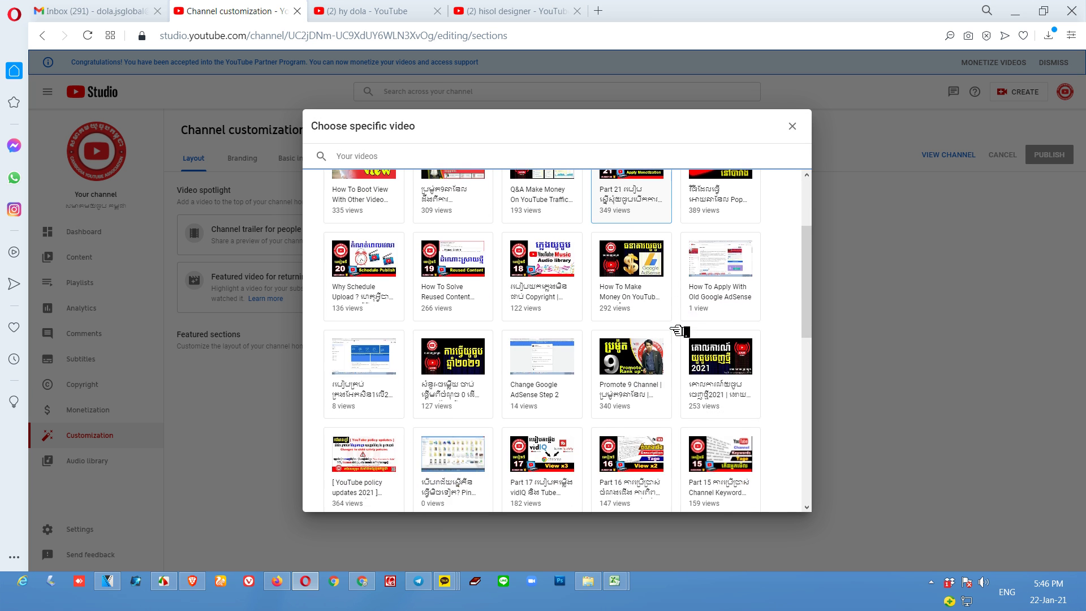
scroll(678, 331, "down", 1)
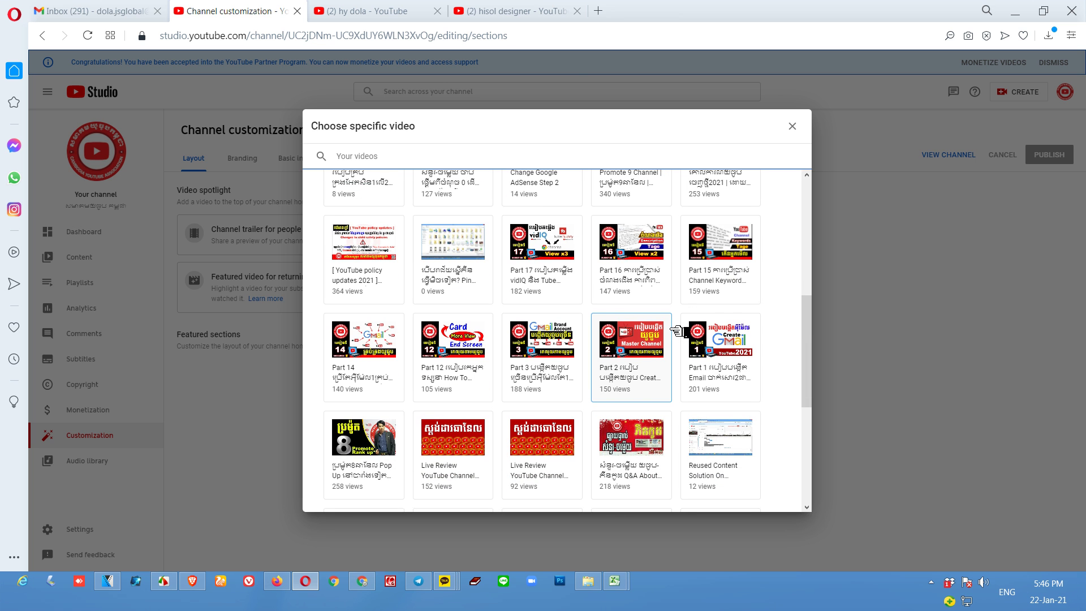
scroll(678, 331, "down", 3)
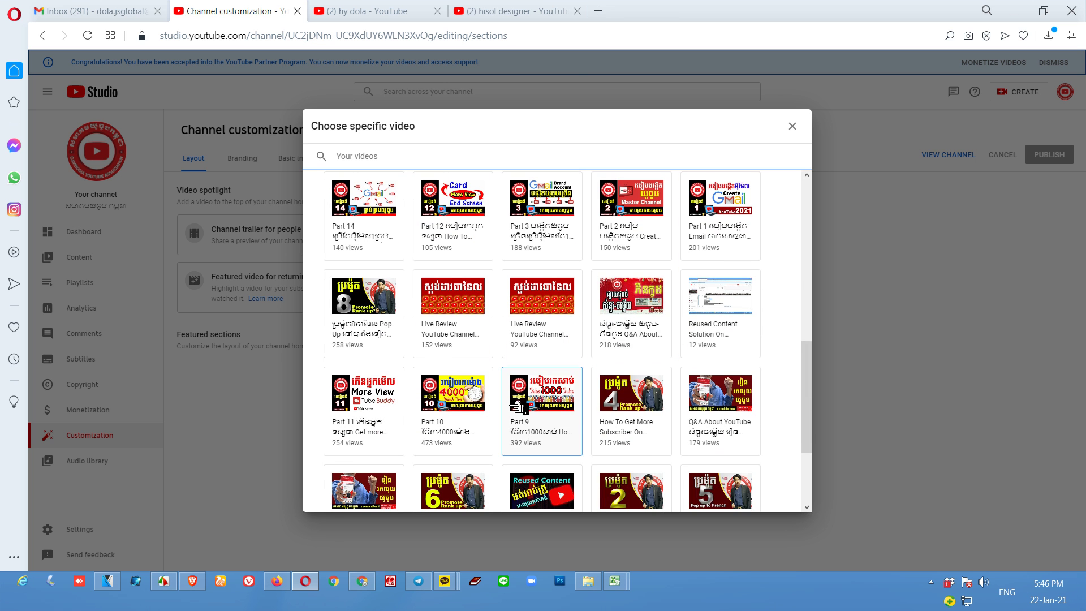
left_click(453, 407)
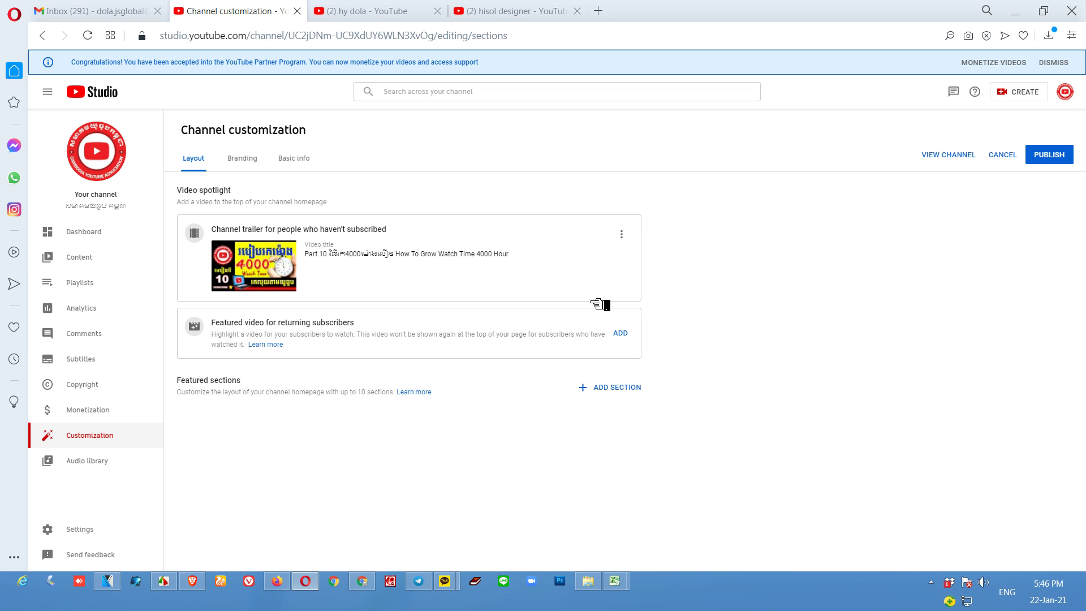
left_click(622, 334)
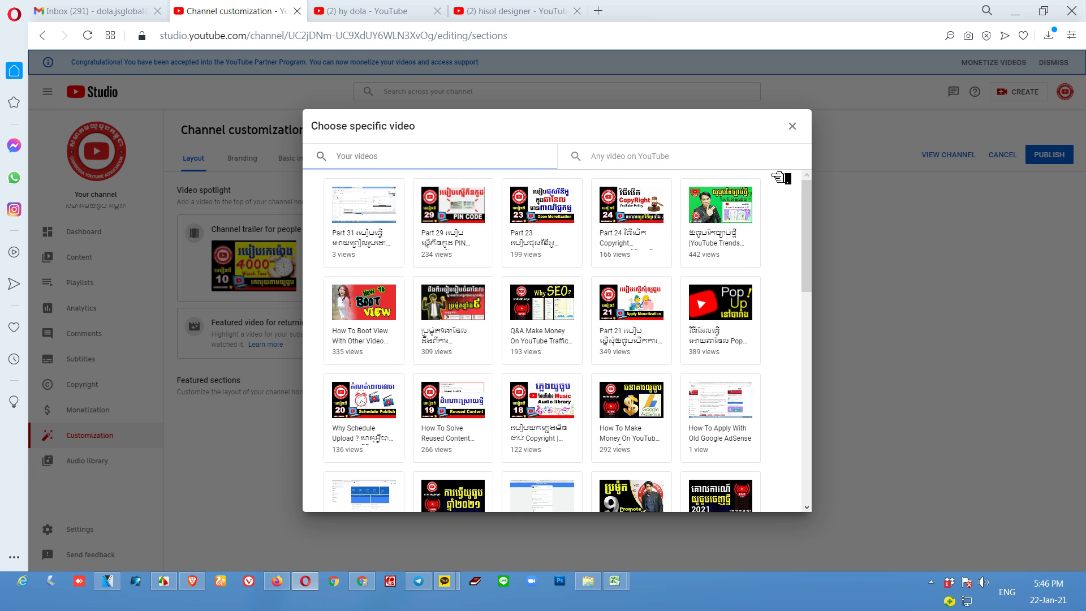
left_click(640, 160)
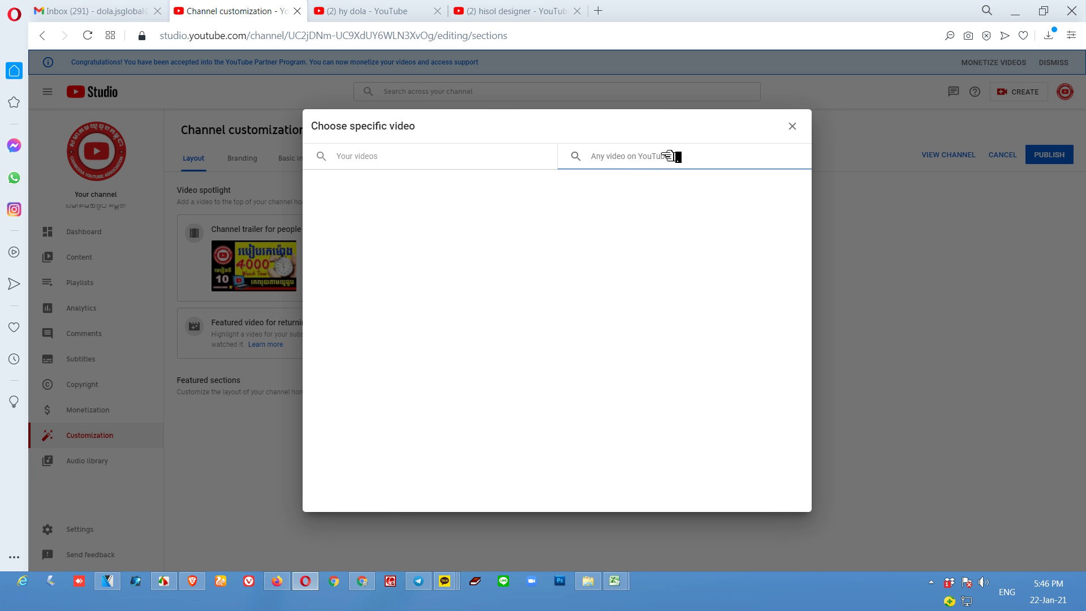
left_click(794, 125)
left_click(628, 242)
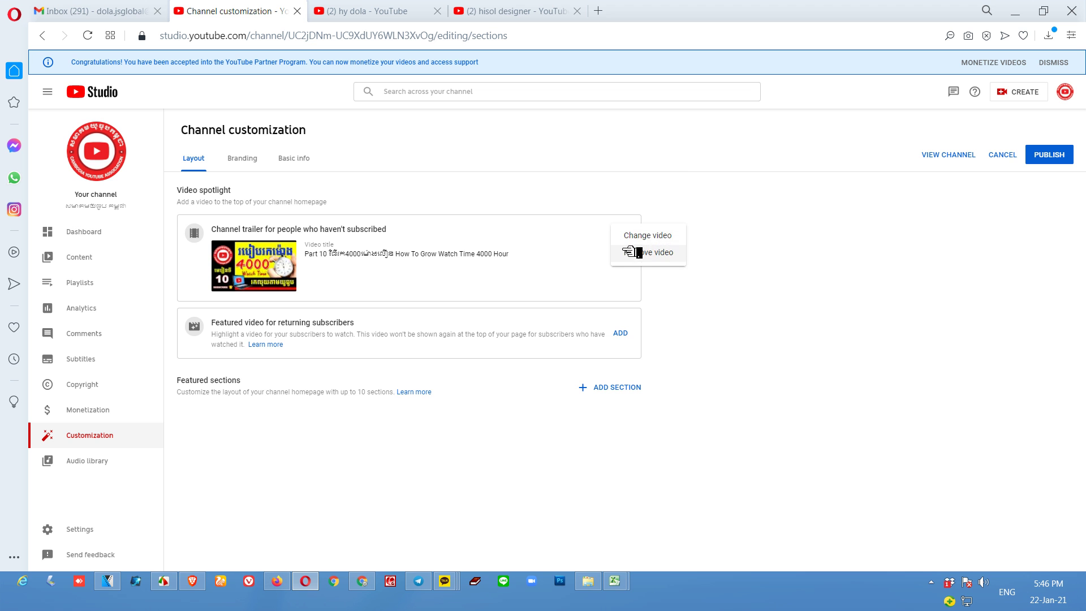
left_click(660, 239)
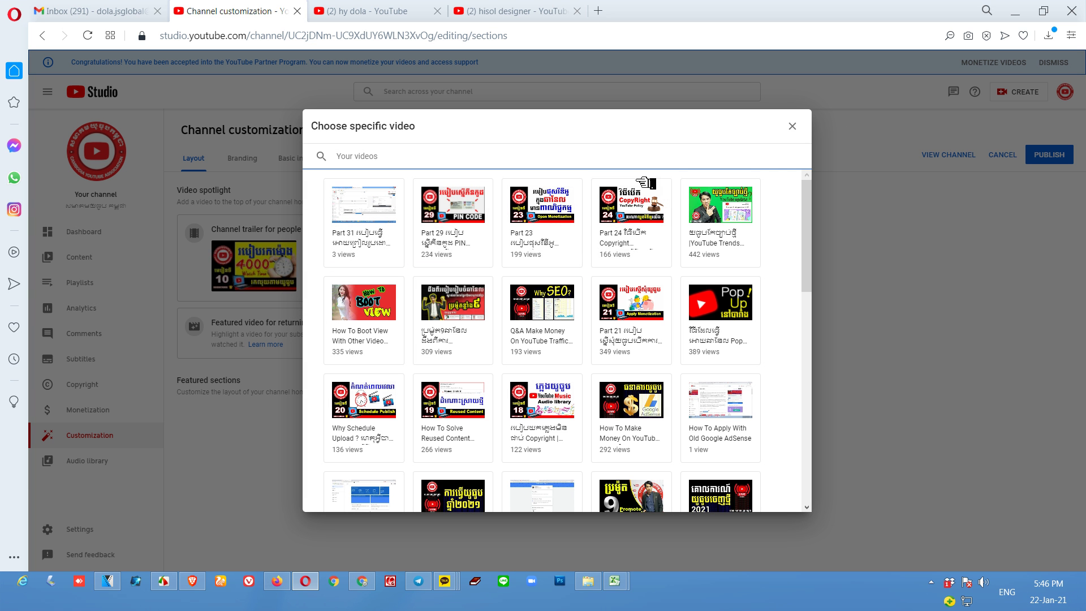
left_click(793, 125)
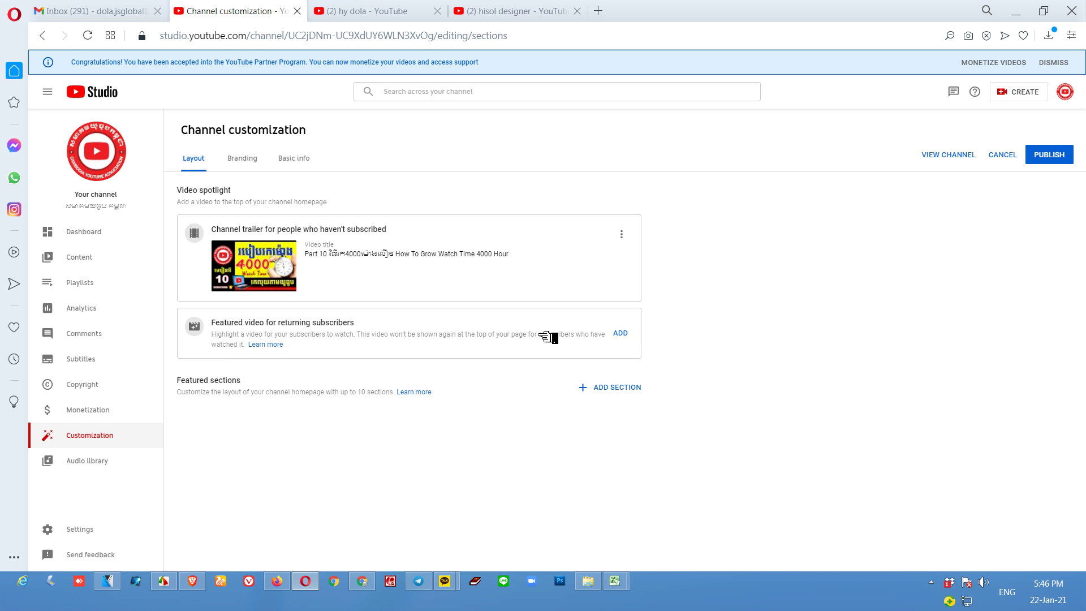
Start adding a featured video for returning subscribers and search all of YouTube for the creator's name.
left_click(621, 333)
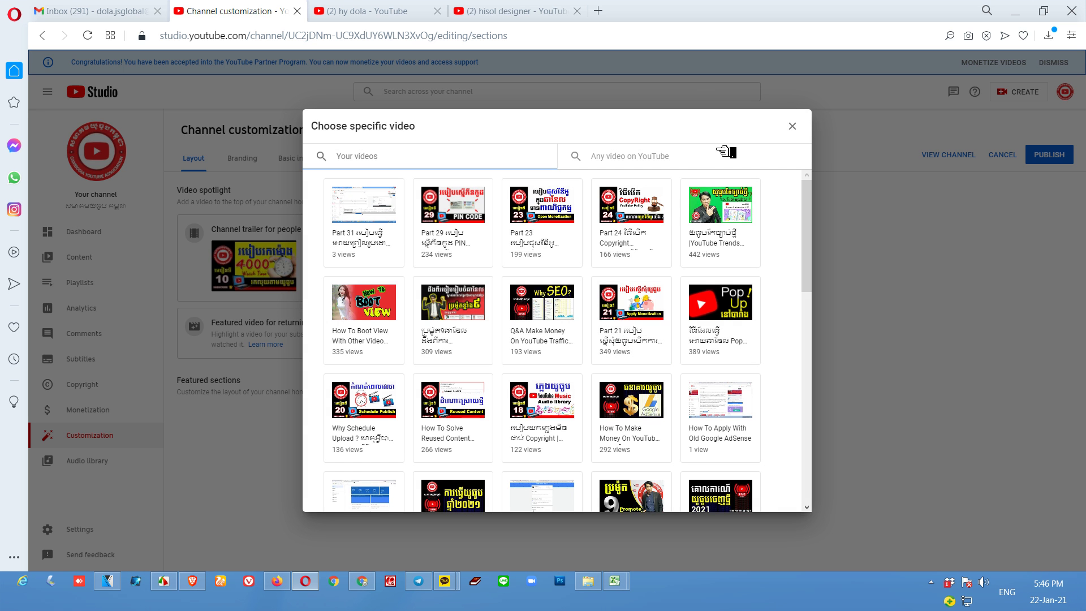
left_click(686, 153)
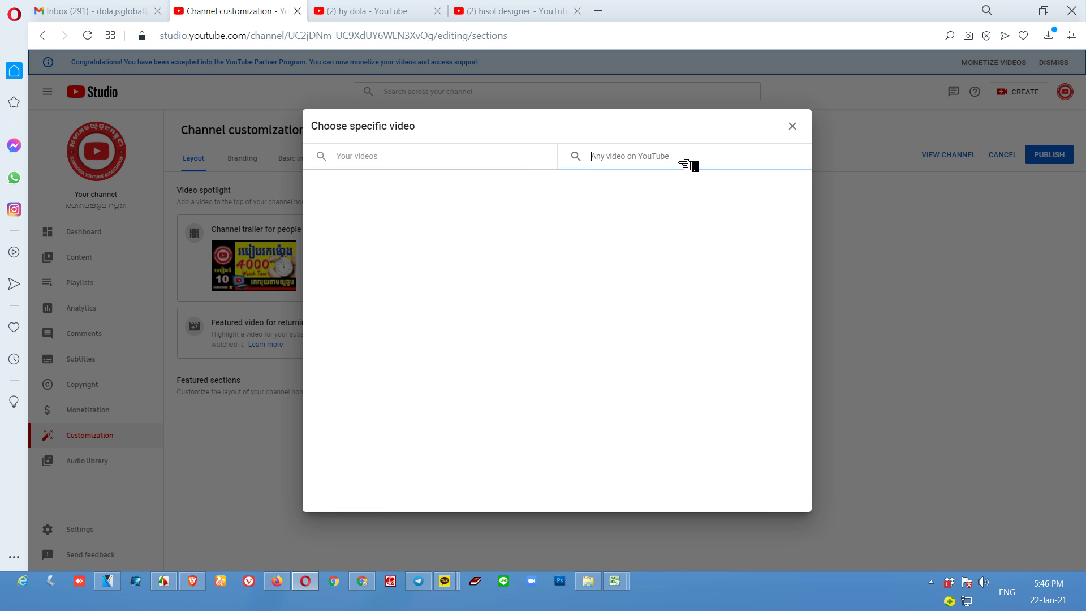
type("hy dola")
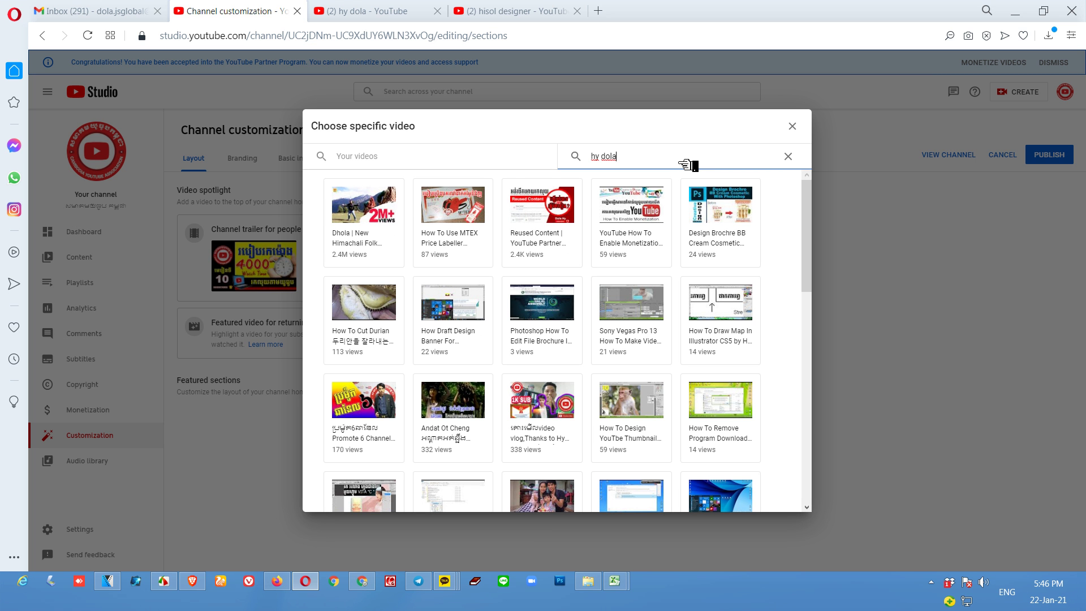
Switch to the YouTube search results, open the creator's channel and examine the sections of its home page.
left_click(375, 8)
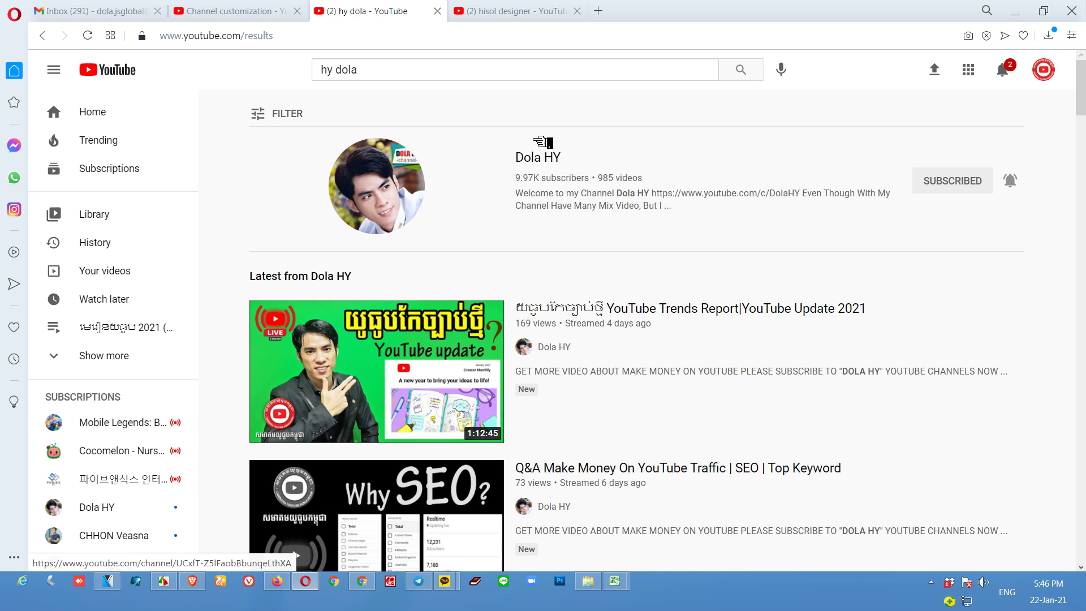
left_click(540, 156)
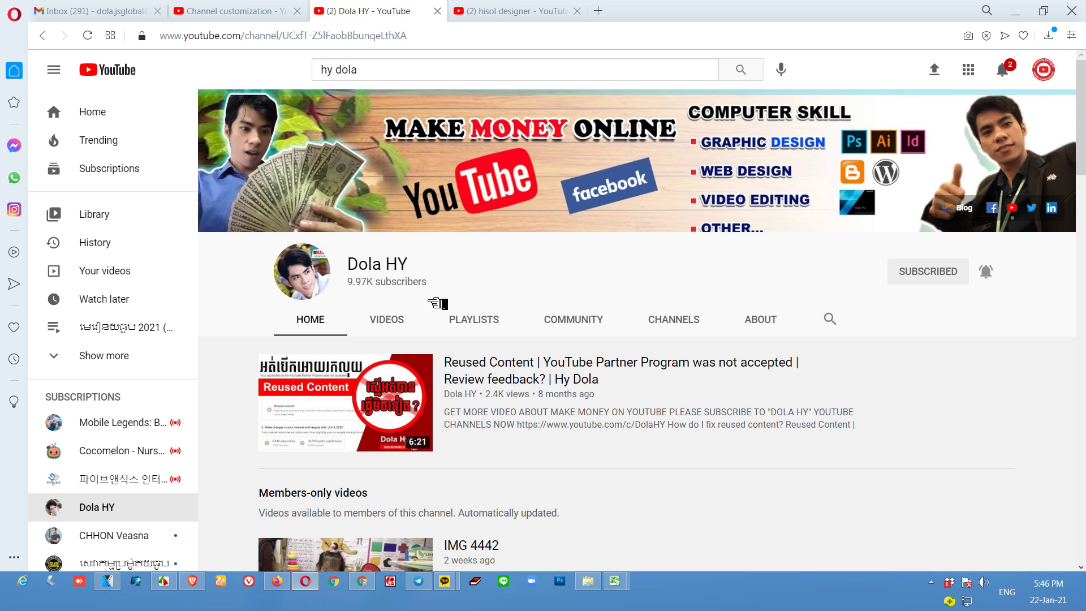
scroll(416, 331, "down", 9)
scroll(498, 303, "down", 3)
scroll(641, 299, "down", 4)
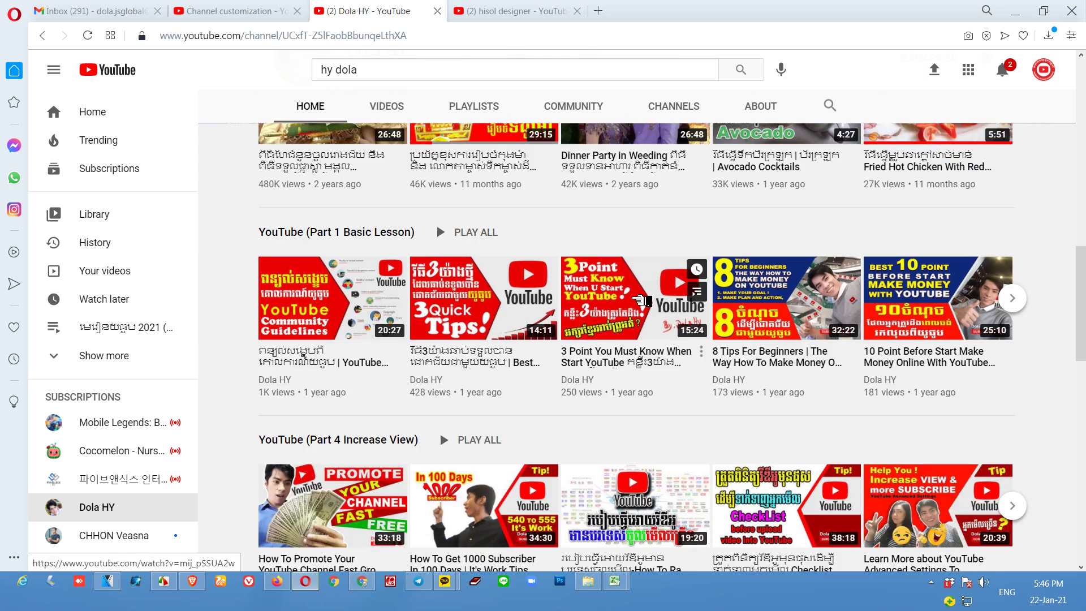
scroll(641, 300, "down", 10)
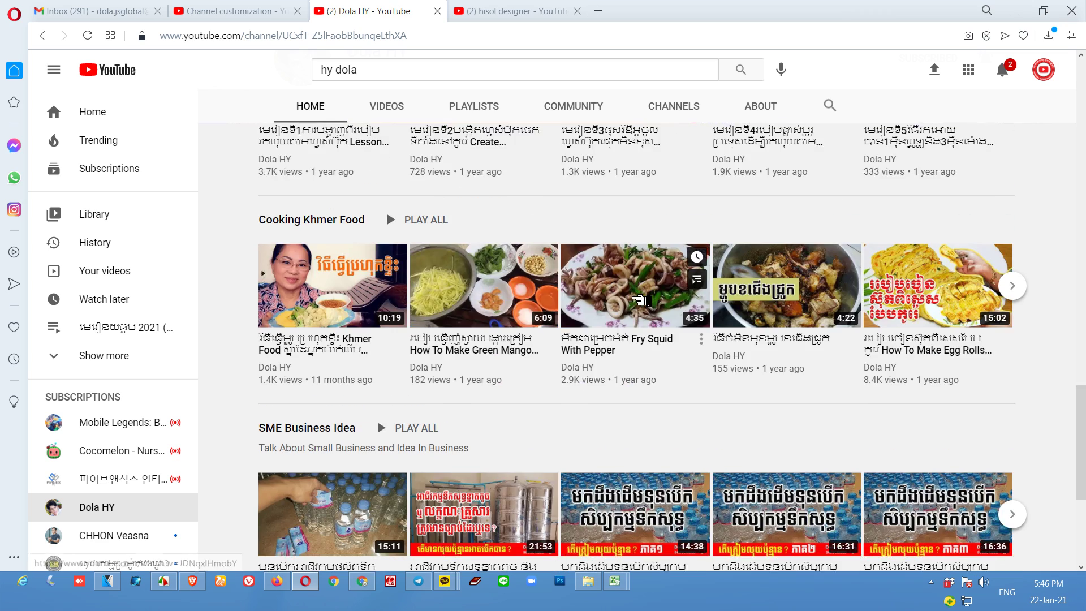
scroll(640, 299, "down", 5)
scroll(640, 303, "up", 11)
scroll(640, 304, "up", 10)
Show the channel's uploaded videos and look through the most recent ones.
left_click(391, 319)
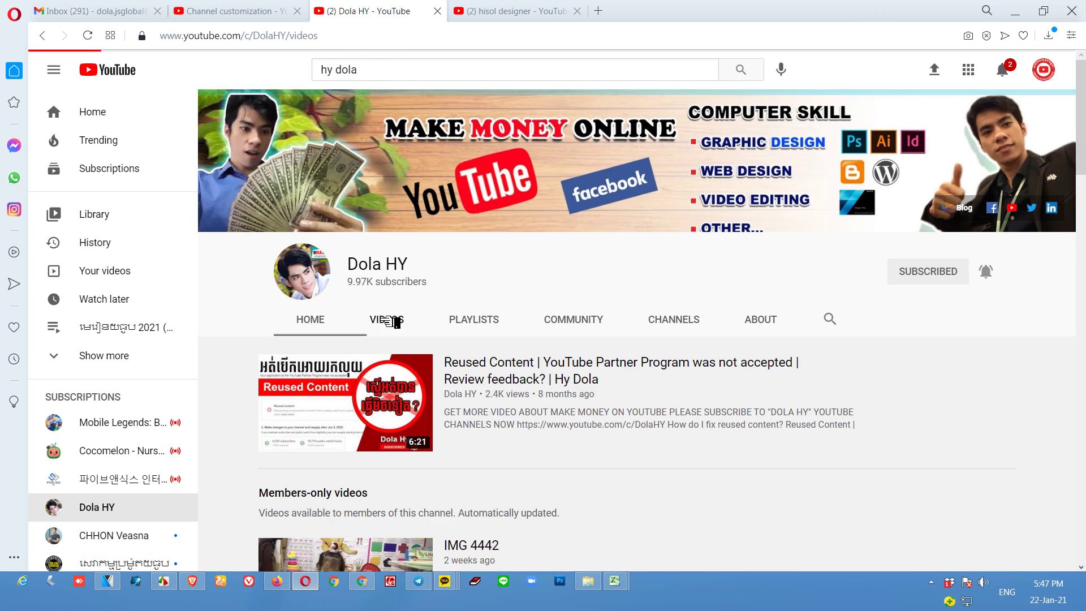
scroll(396, 321, "down", 5)
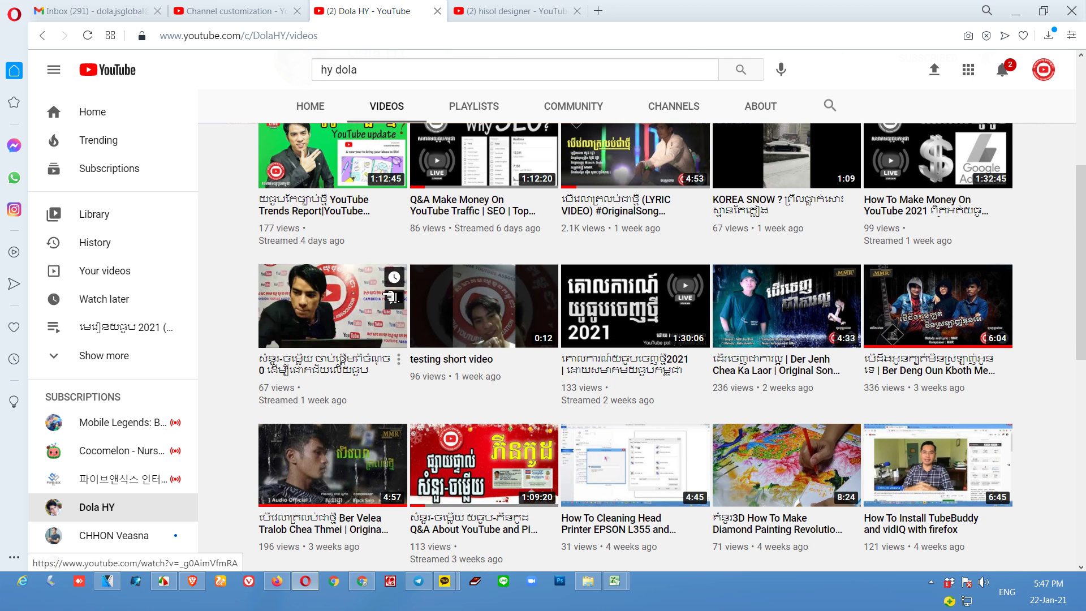
scroll(357, 183, "up", 1)
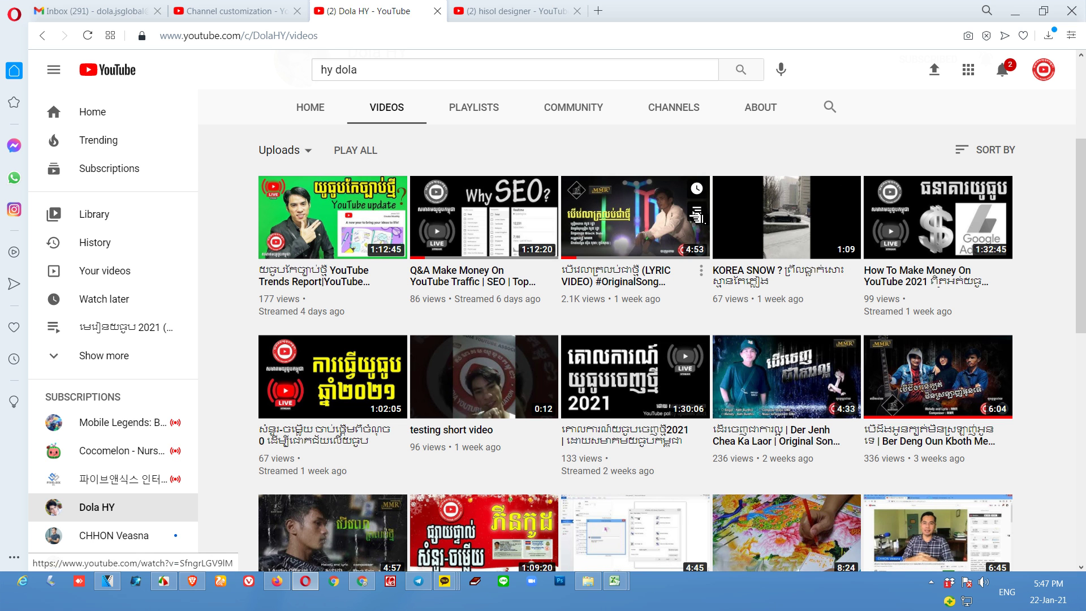
left_click(662, 217)
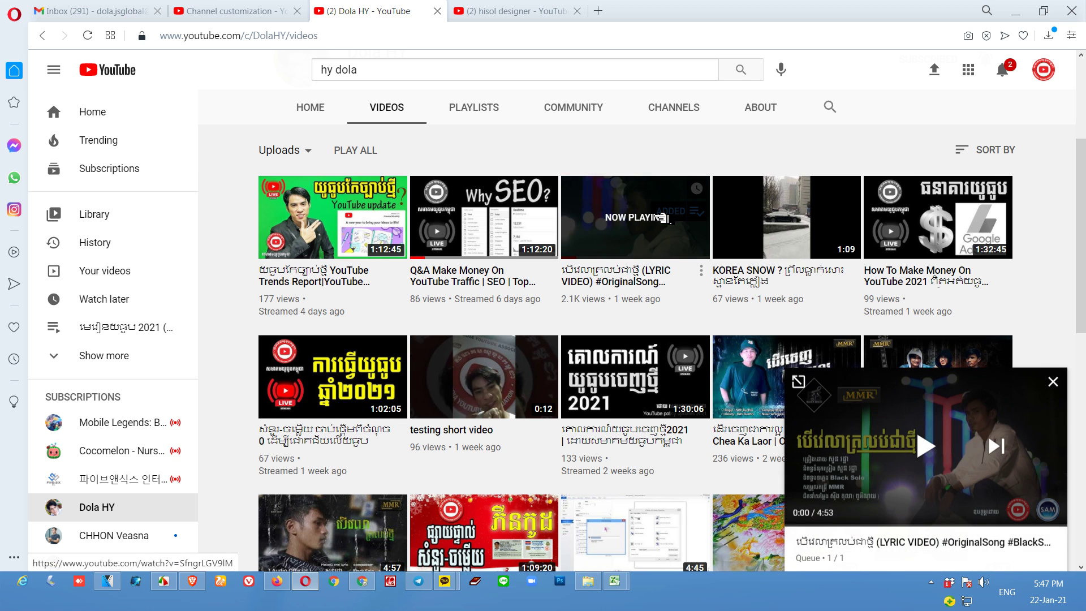
left_click(1054, 381)
left_click(620, 350)
Open the one-week-old LYRIC VIDEO tagged #OriginalSong #BlackSolo, copy its video URL and pause playback.
left_click(627, 199)
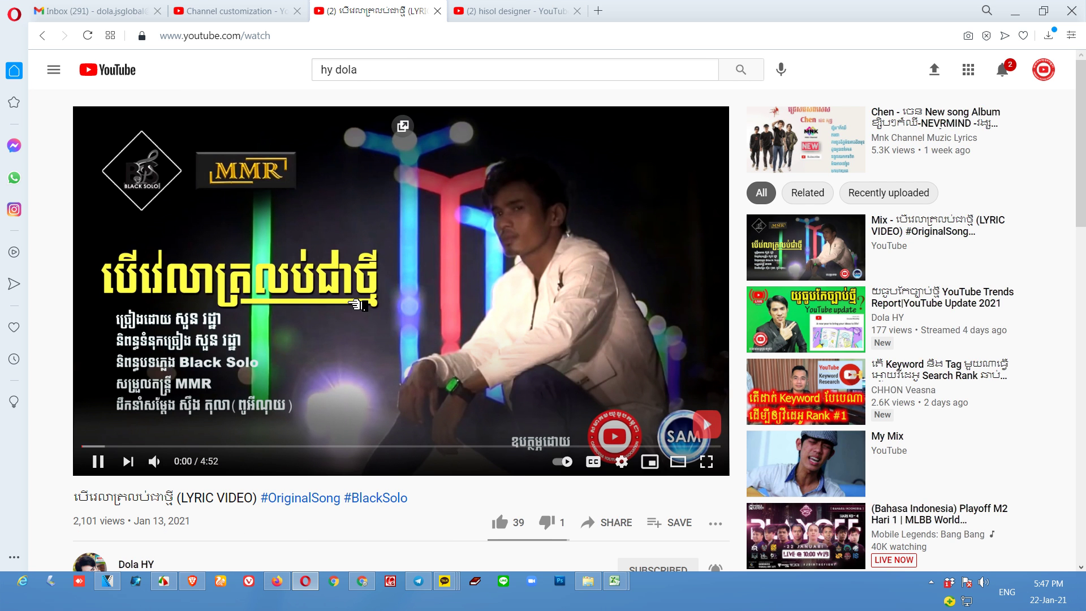
right_click(351, 248)
left_click(403, 296)
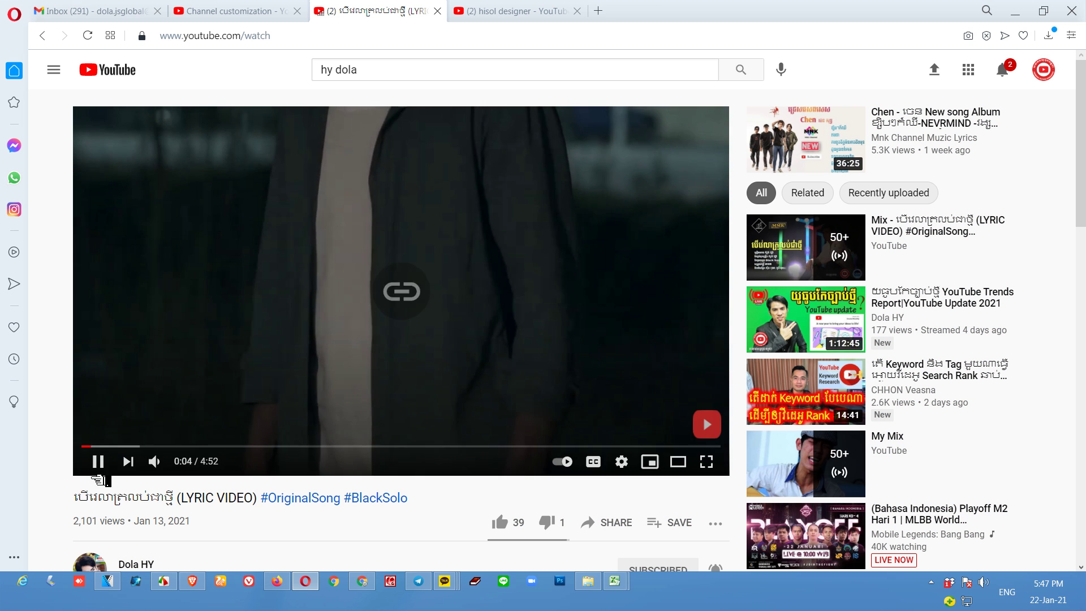
left_click(100, 461)
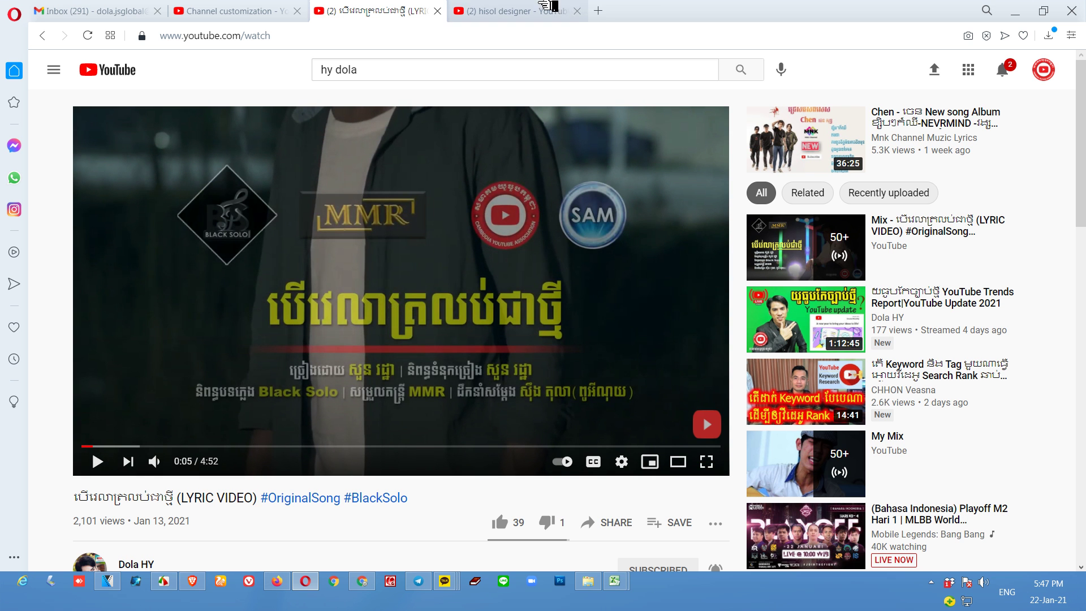
Return to Channel customization, find the lyric video by its copied URL and choose it as the featured video for returning subscribers.
left_click(233, 10)
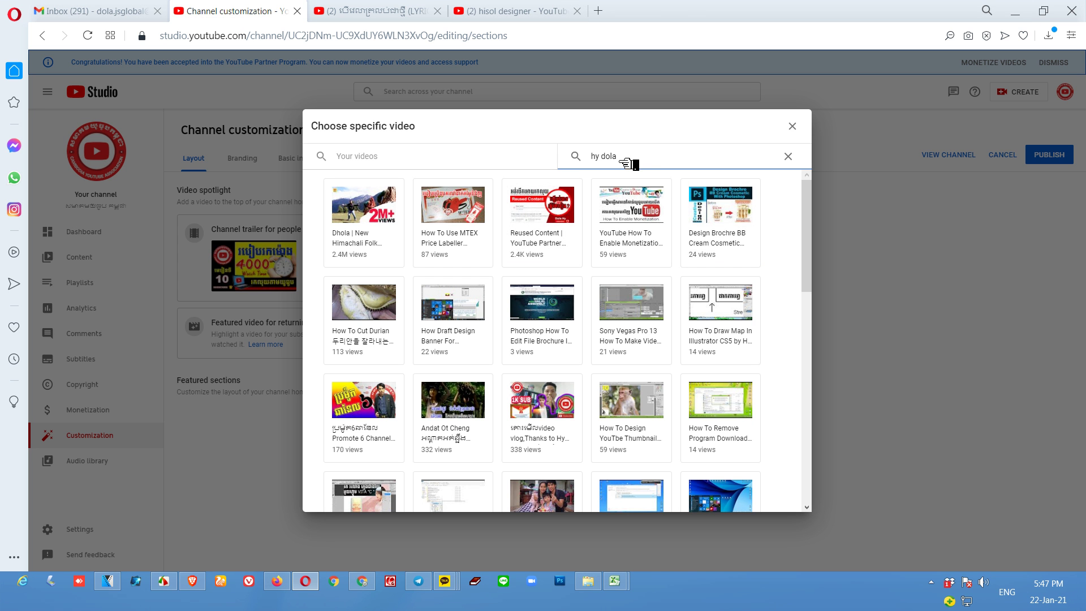
left_click_drag(641, 161, 563, 160)
key("ctrl+v")
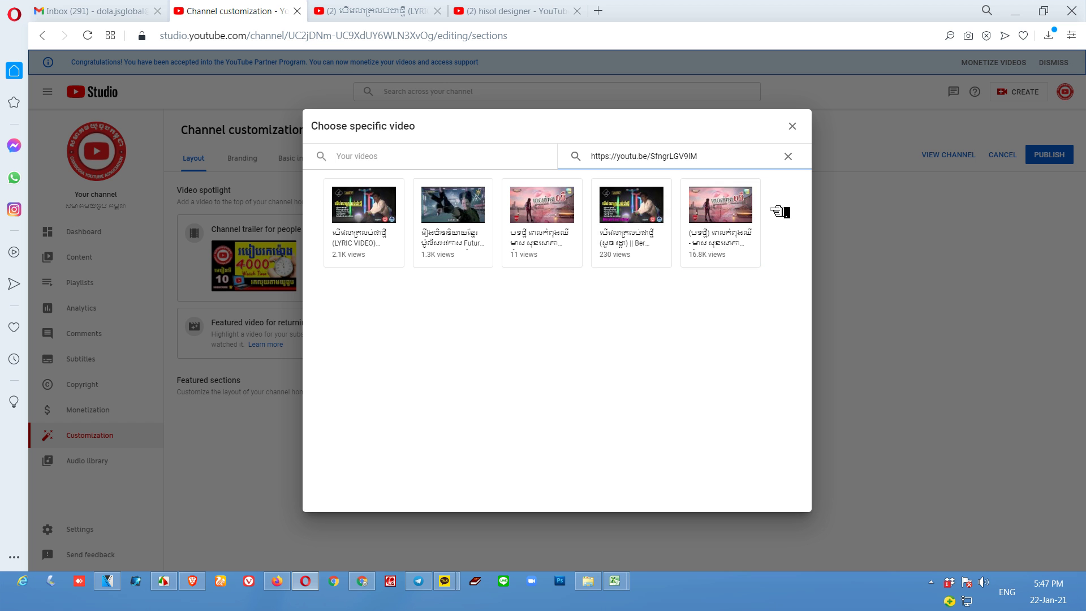
left_click(377, 213)
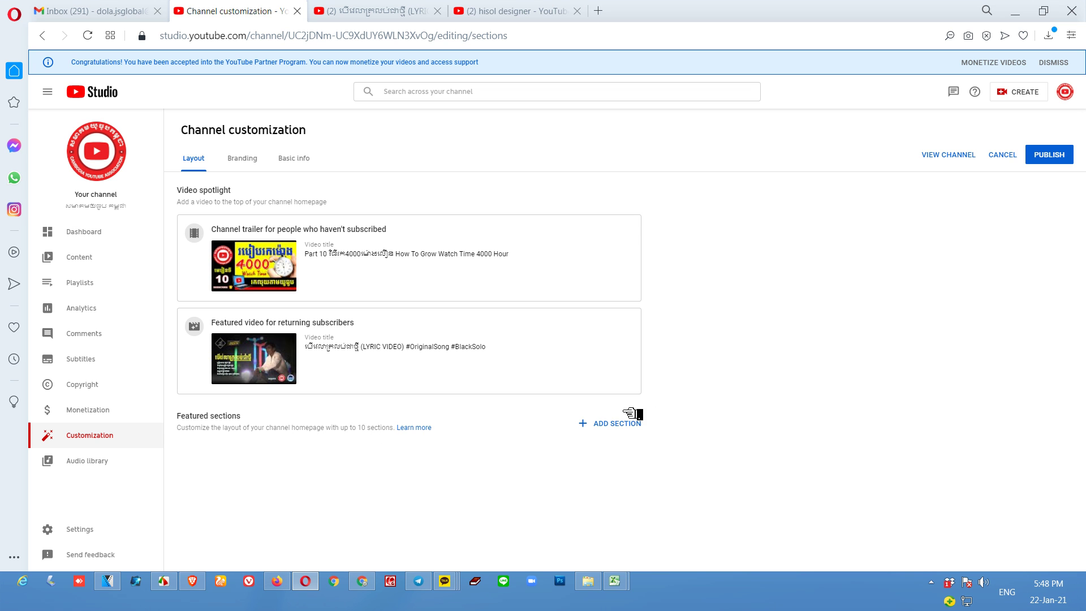
Add a Short videos section to the homepage's featured sections and remove it again.
left_click(621, 430)
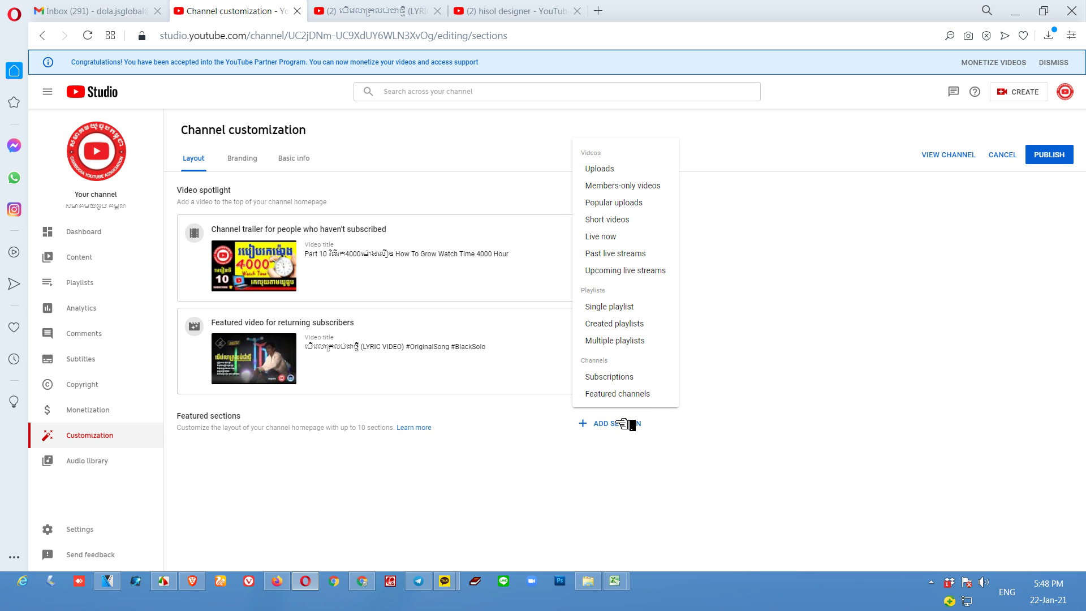
left_click(609, 224)
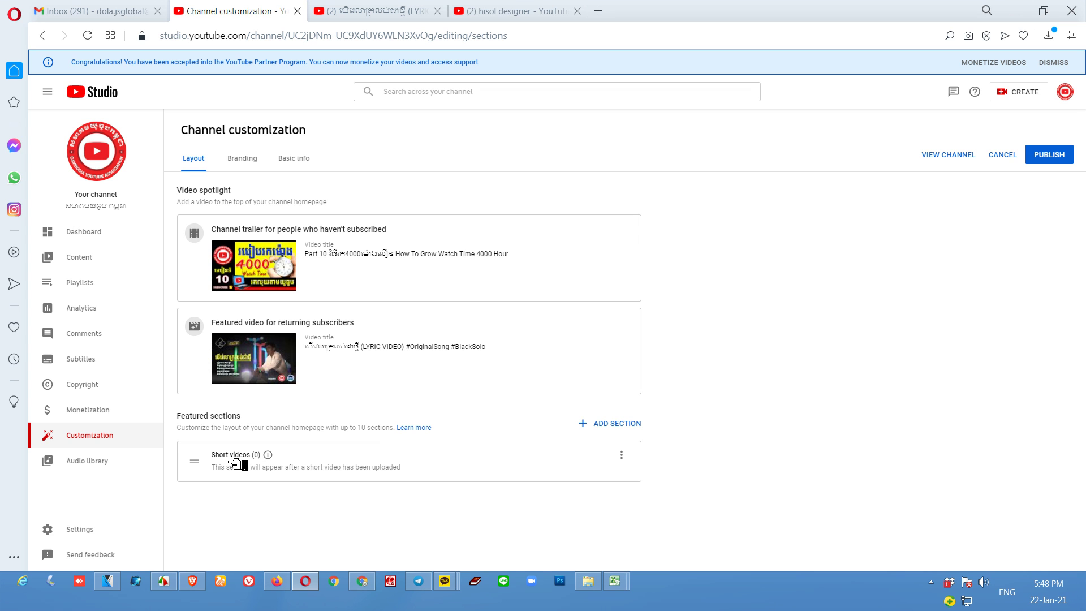
left_click(622, 454)
left_click(638, 456)
Add a Short videos section under Featured sections.
left_click(626, 423)
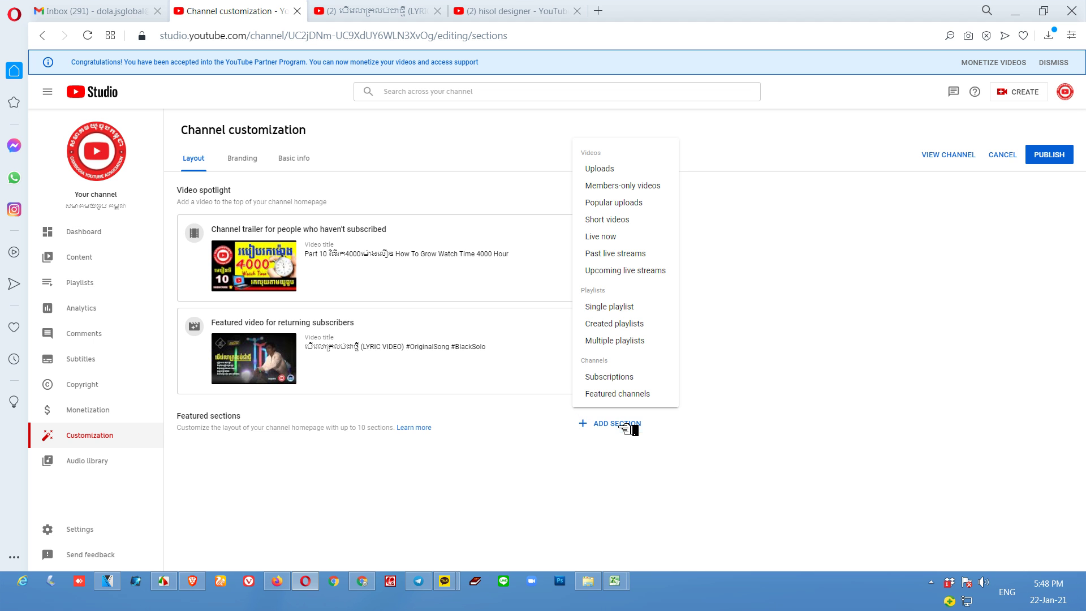
left_click(632, 227)
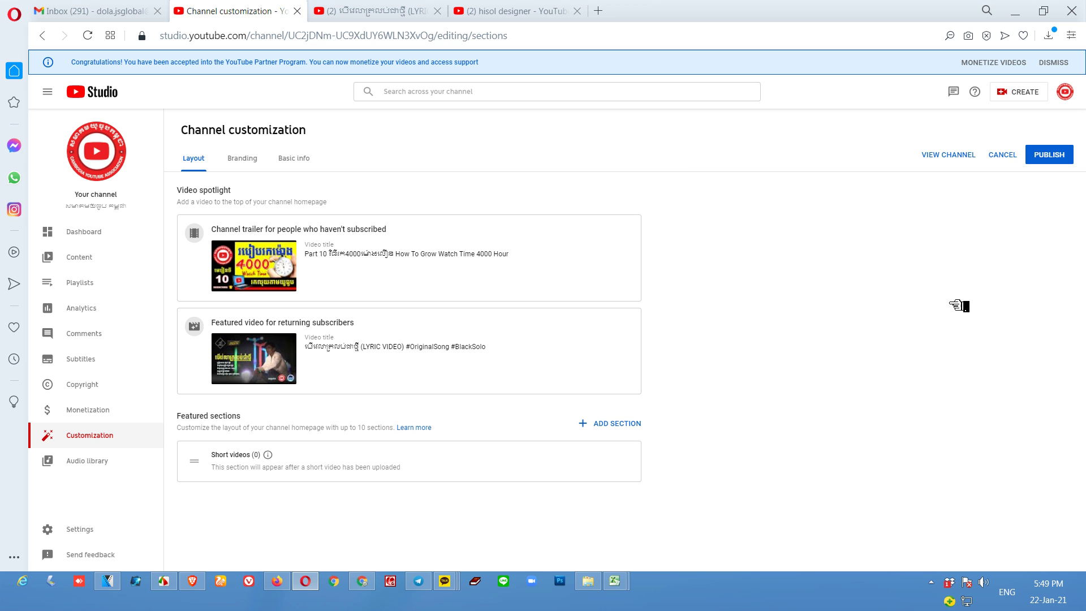
Start a Featured channels section and give it the Khmer title ឆានែលរបស់ខ្ញុំ.
left_click(623, 427)
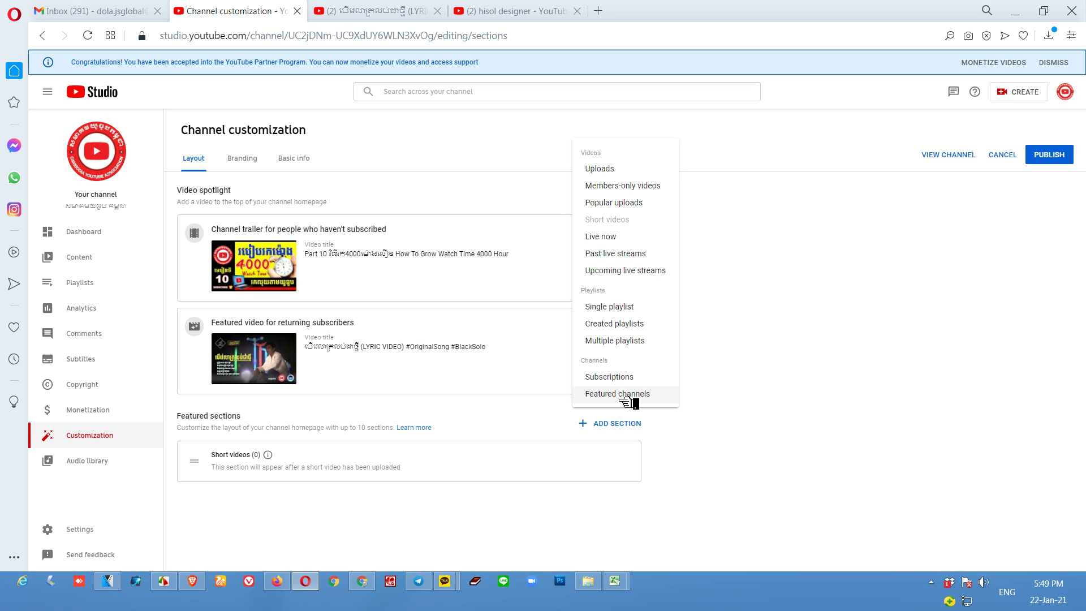
left_click(627, 400)
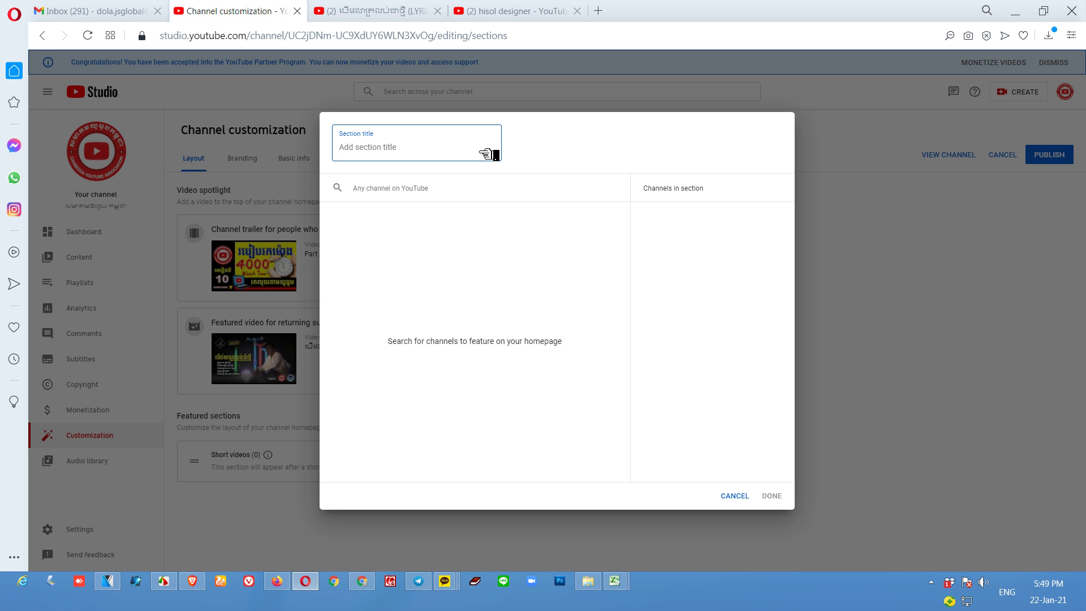
key("alt+shift")
type("សានែល្")
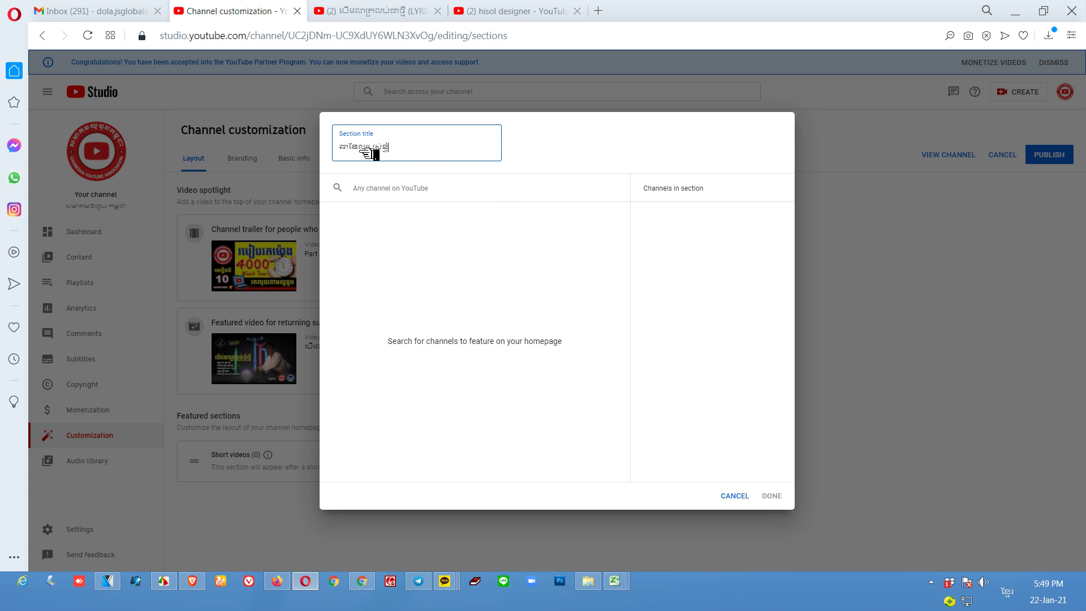
Search for the creator's name and include the creator's channel with 9,970 subscribers and HiSol Designer in the section.
left_click(376, 187)
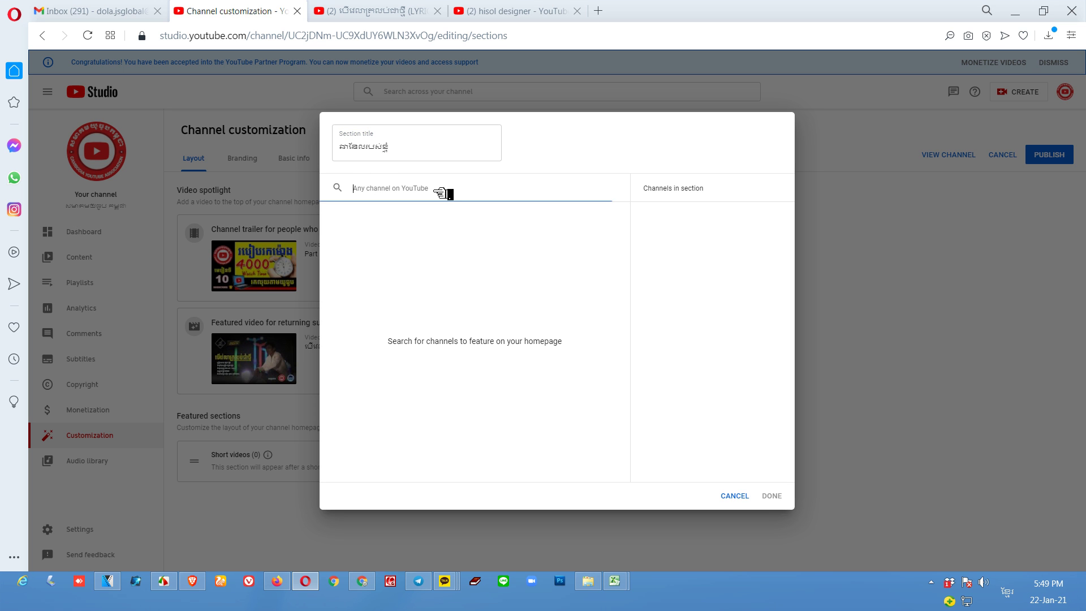
type("hy dola")
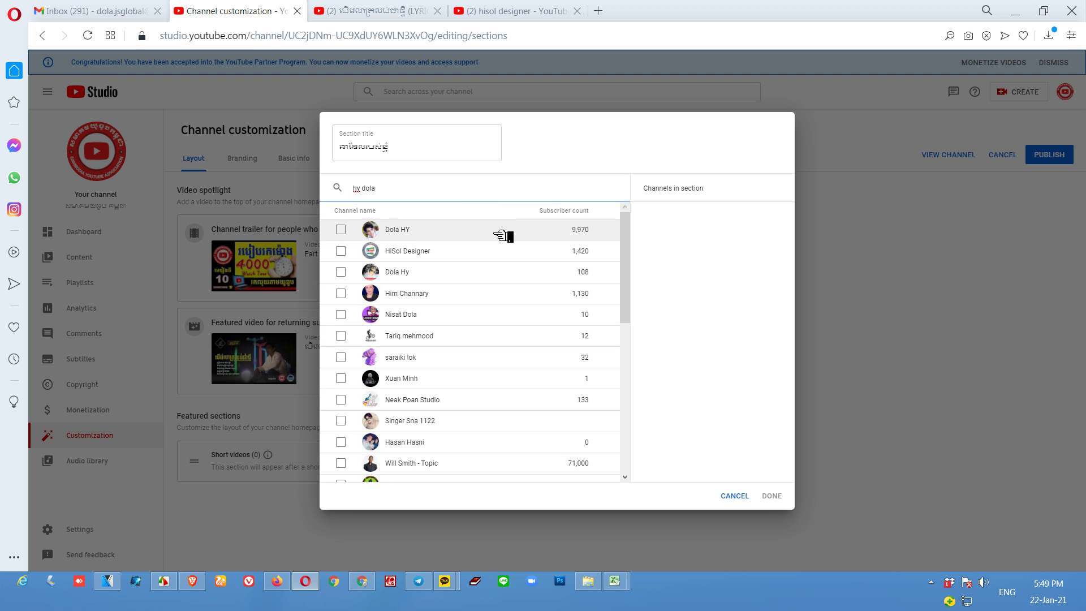
left_click(396, 232)
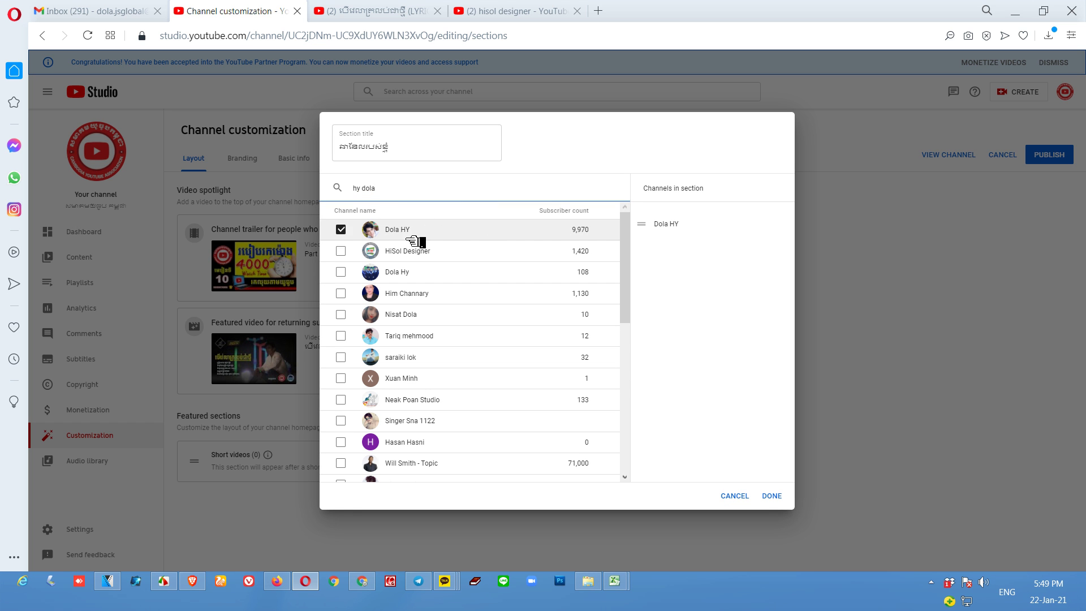
left_click(342, 251)
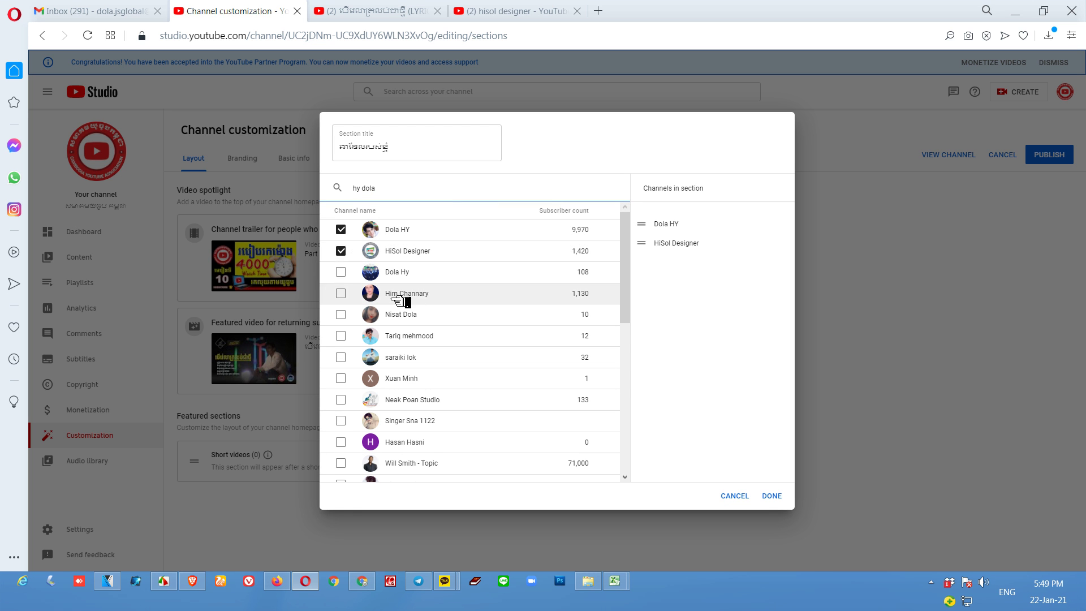
Search for the second creator's first name and include the "Official" channel with 1,030 subscribers.
left_click_drag(419, 188, 323, 190)
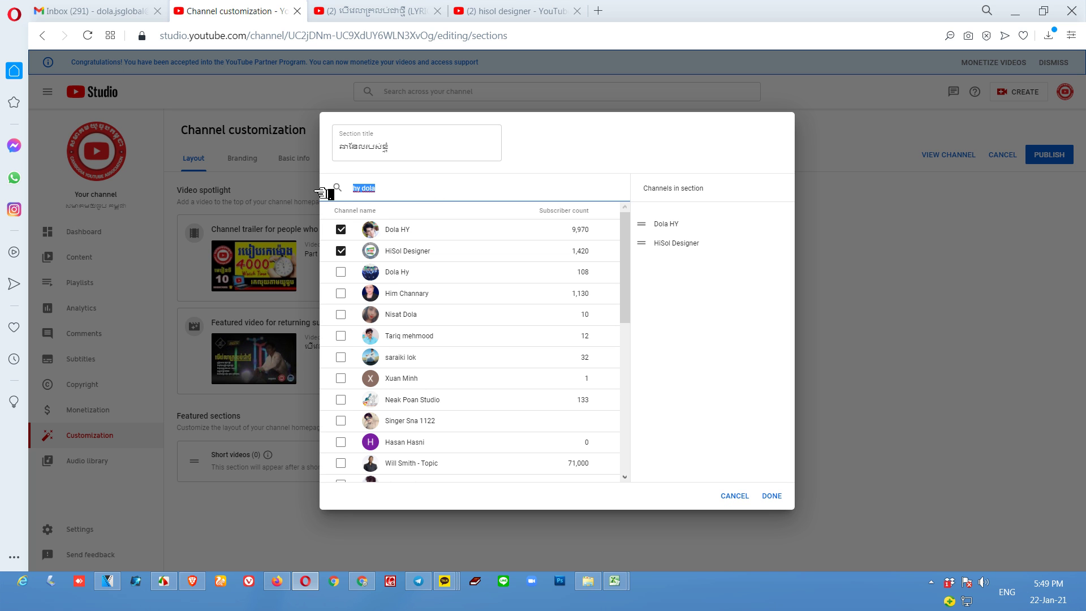
type("ហ")
key("BackSpace")
key("alt+shift")
type("So")
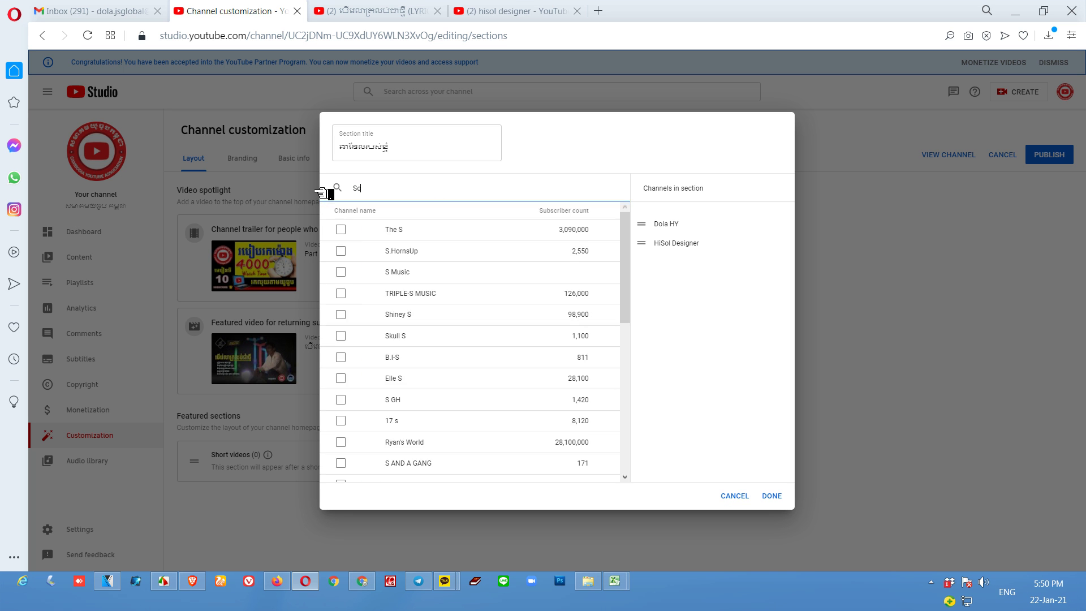
type("pheavy")
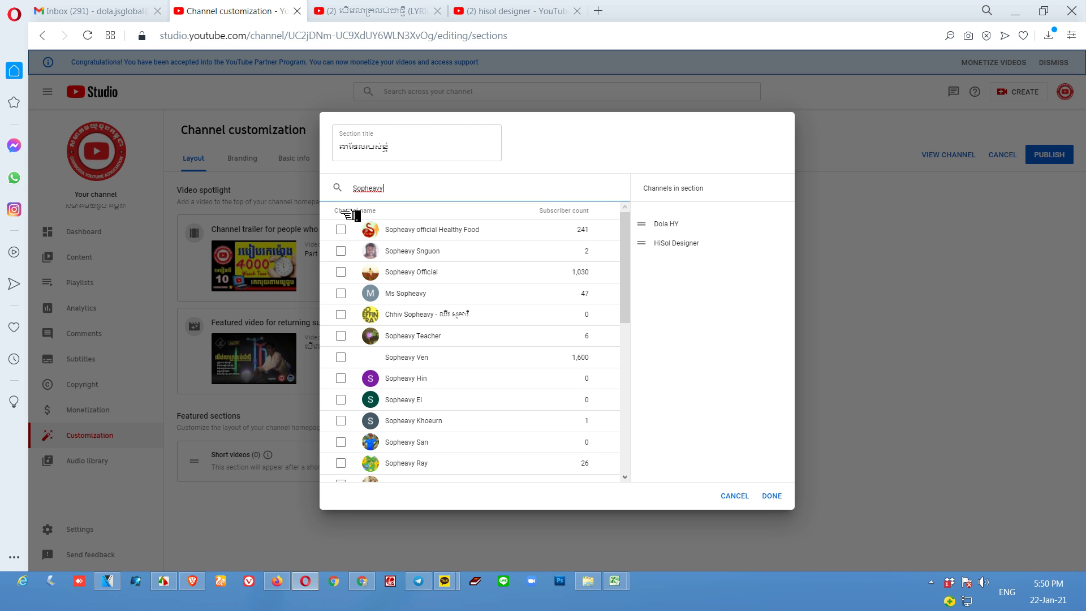
left_click(341, 272)
Search for the next creators' shared name and include the two matching channels with 1,120 and 1,090 subscribers.
left_click_drag(409, 190, 339, 194)
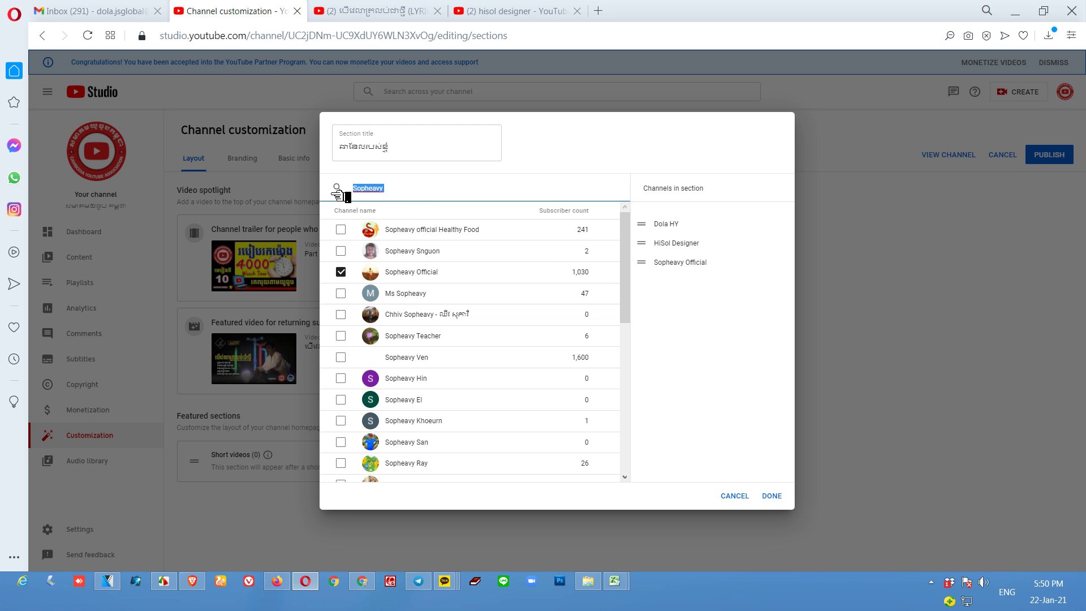
type("Hong Meng H")
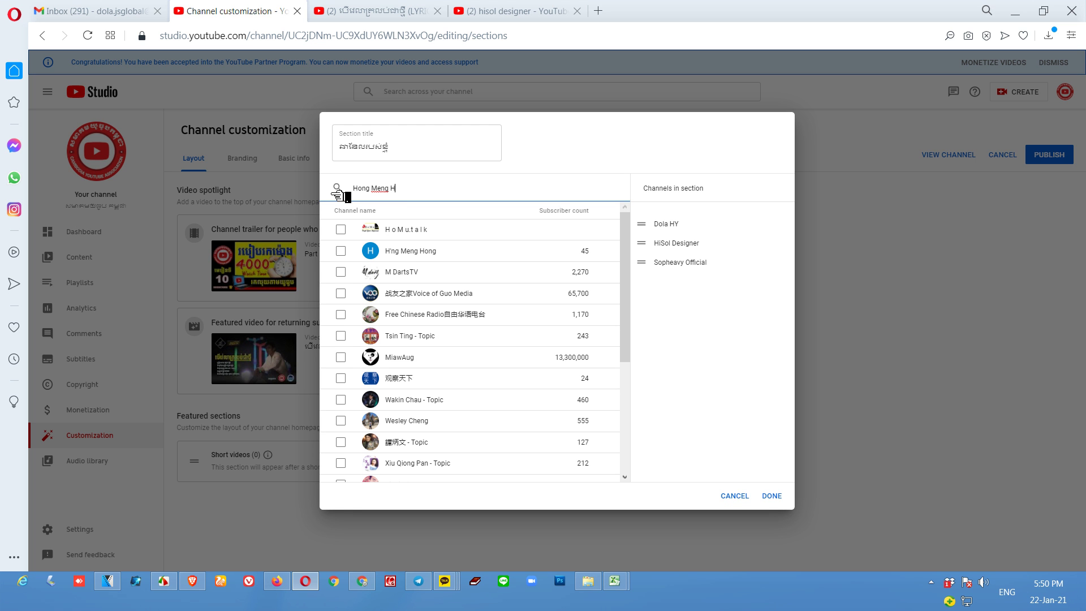
key("BackSpace")
type("h")
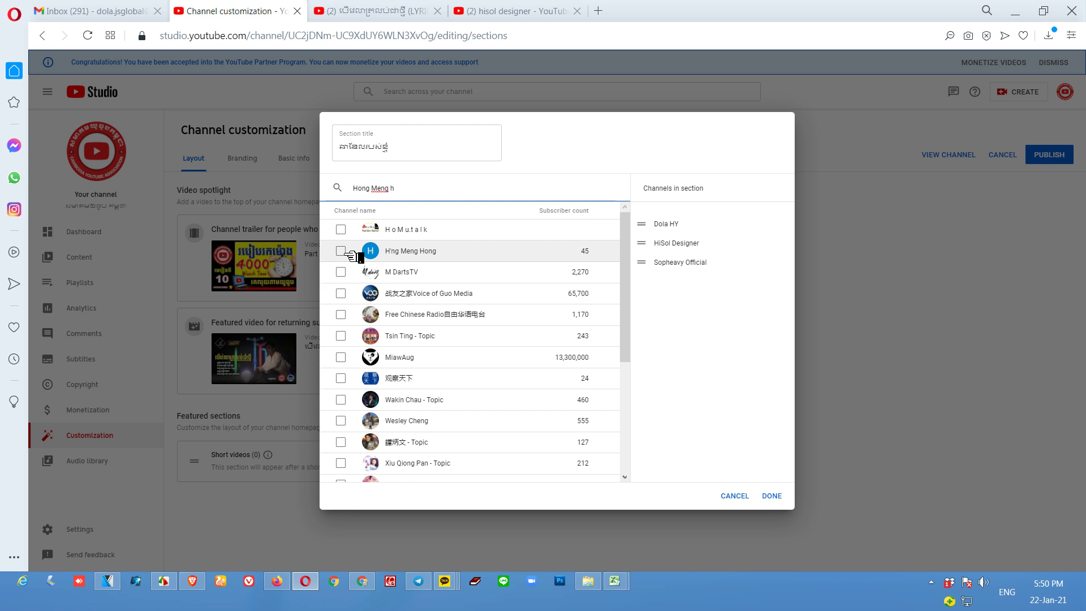
key("BackSpace")
left_click(342, 252)
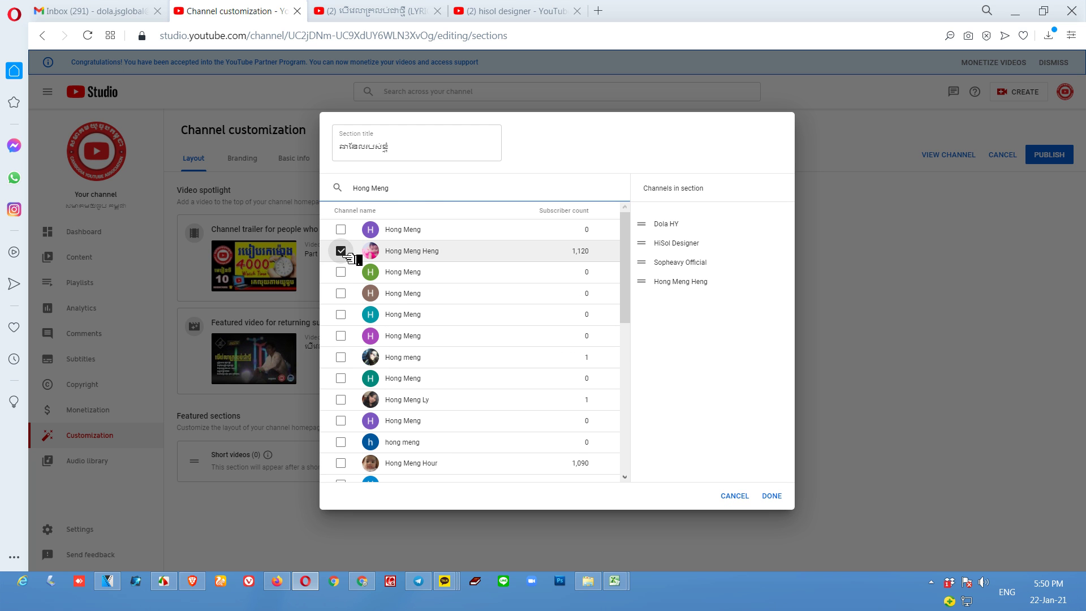
left_click(342, 463)
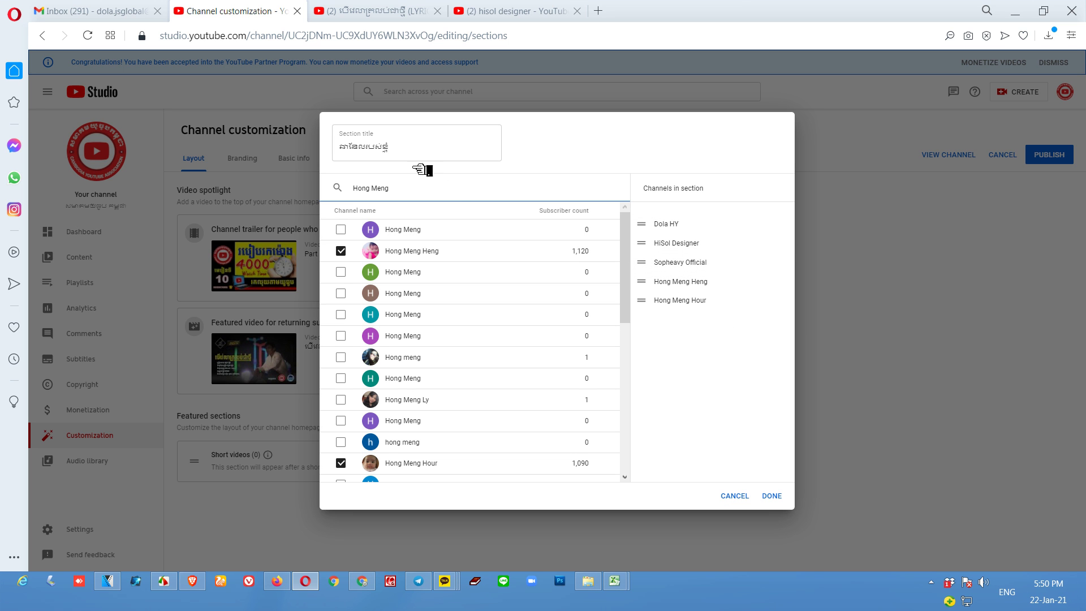
Search for សេវាប្រម៉ូត and include the Khmer YouTube promotion service channel with 1,230 subscribers.
triple_click(362, 188)
key("alt+shift")
type("សេវ")
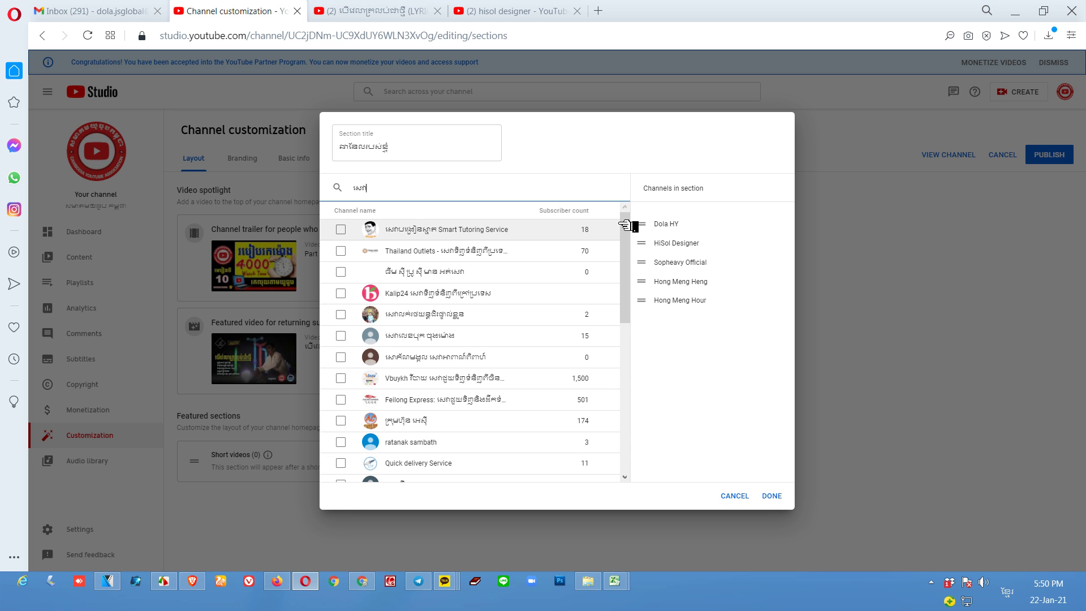
type("ាប្រម")
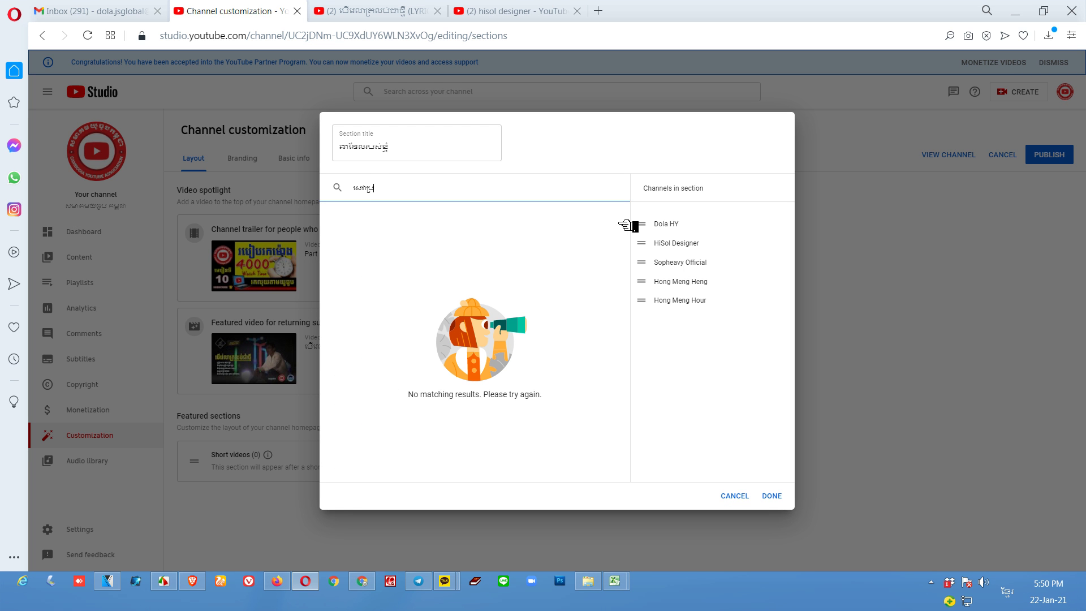
type("៉ូត")
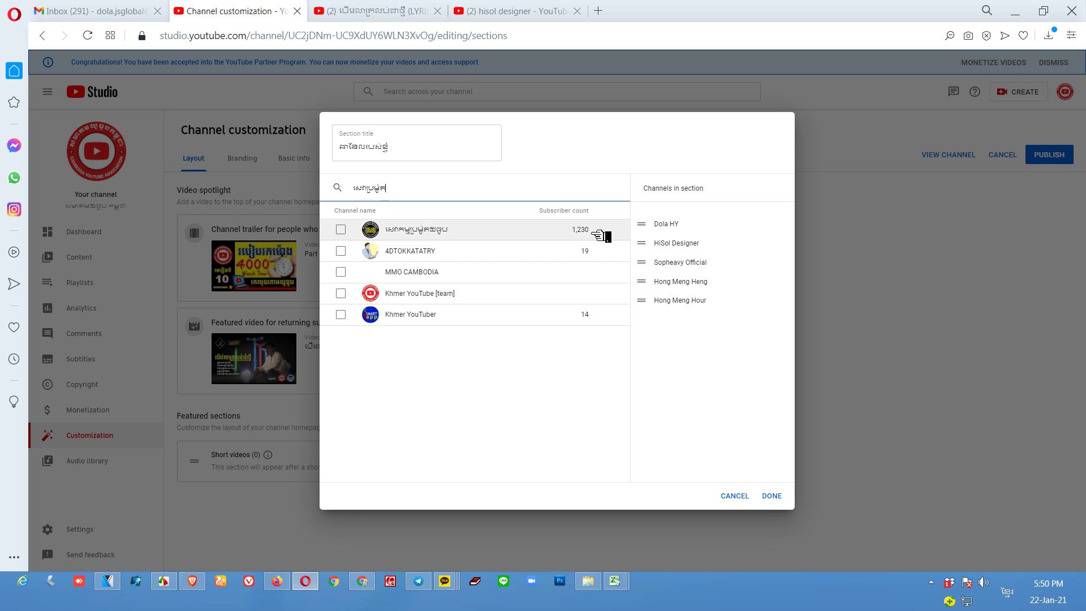
left_click(341, 229)
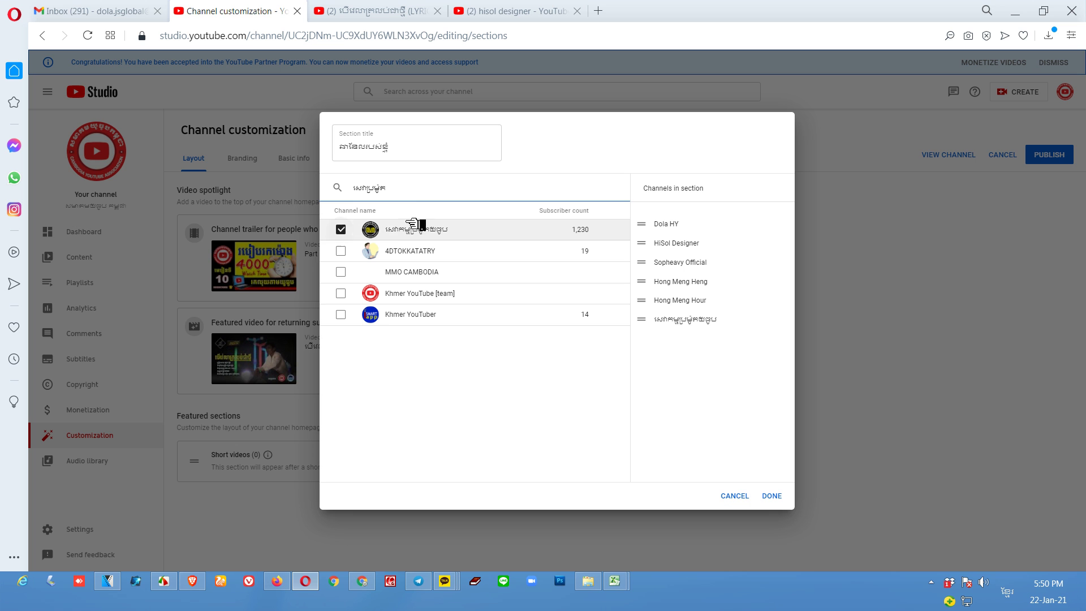
Search for Cambodia YouTube Association and include both CAMBODIA YOUTUBE ASSOCIATION and the Khmer-named association channel with 3,490 subscribers.
left_click_drag(400, 192, 303, 197)
type("Cambodia")
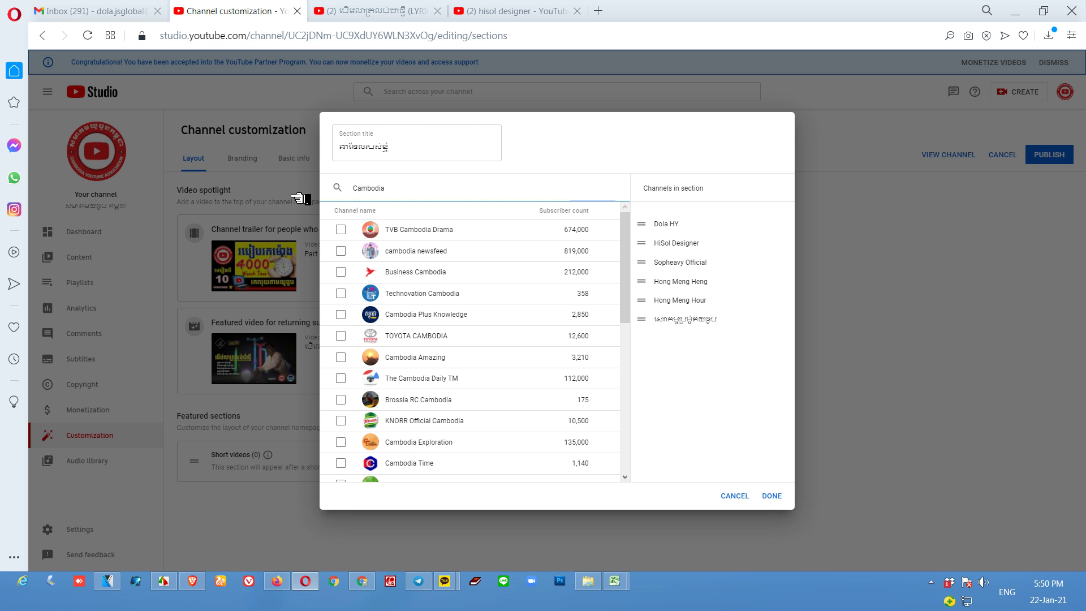
type(" You")
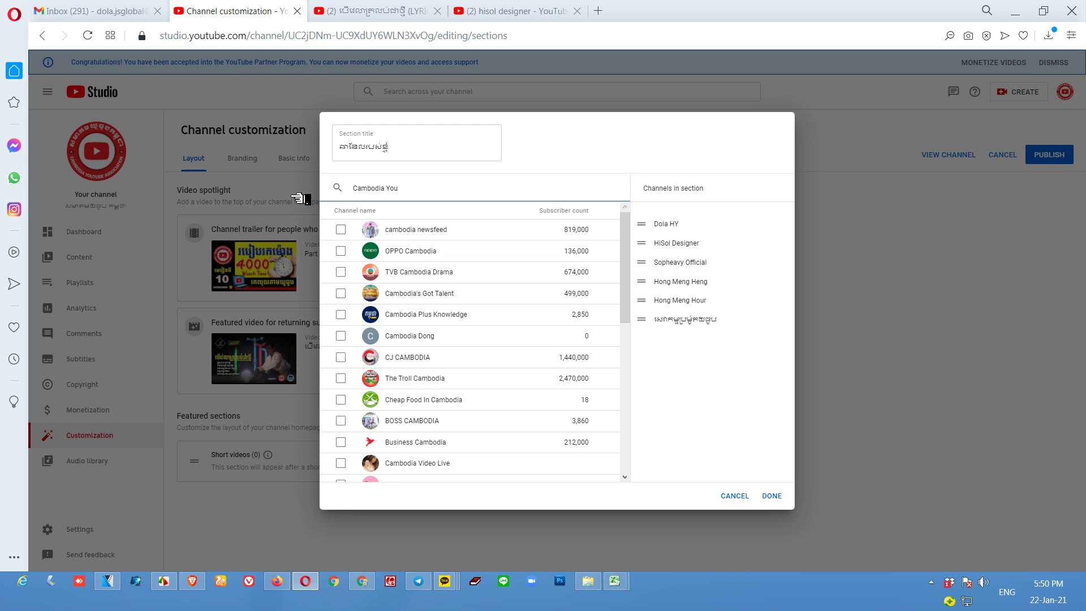
type("Tube")
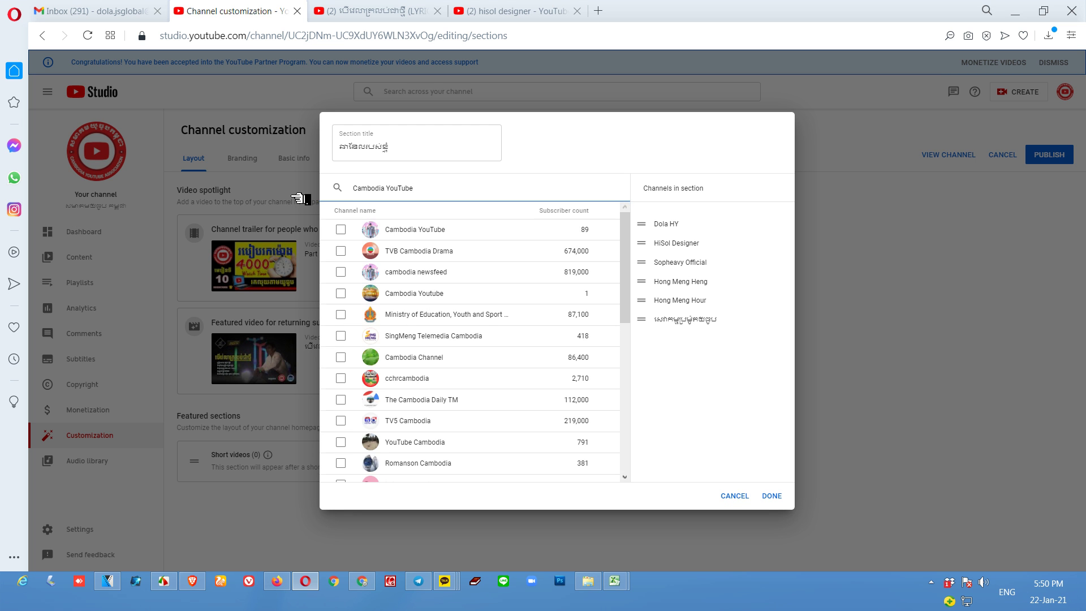
type(" As")
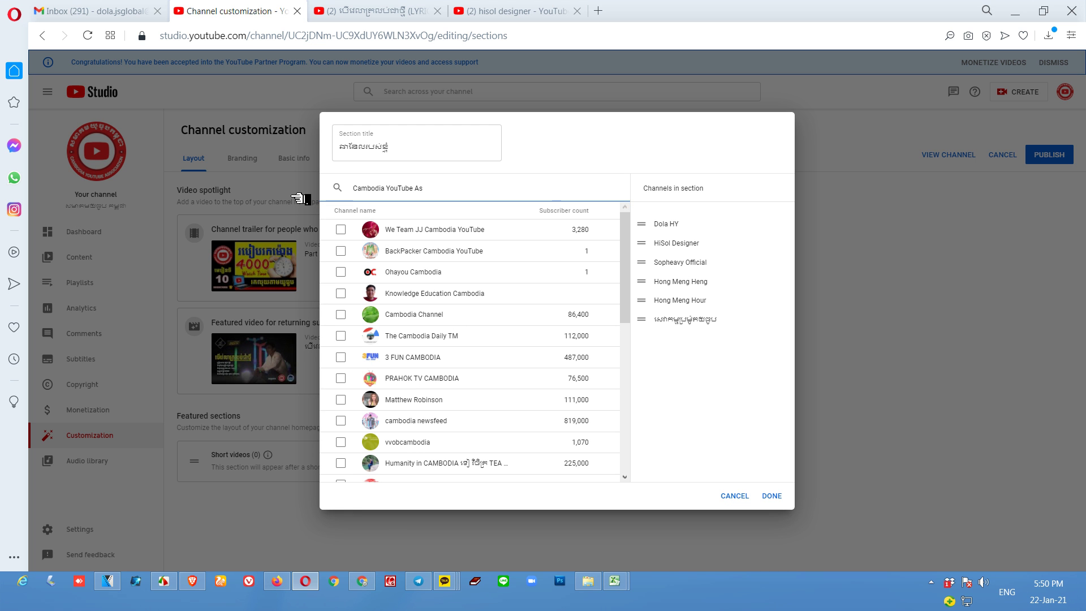
type("sociation")
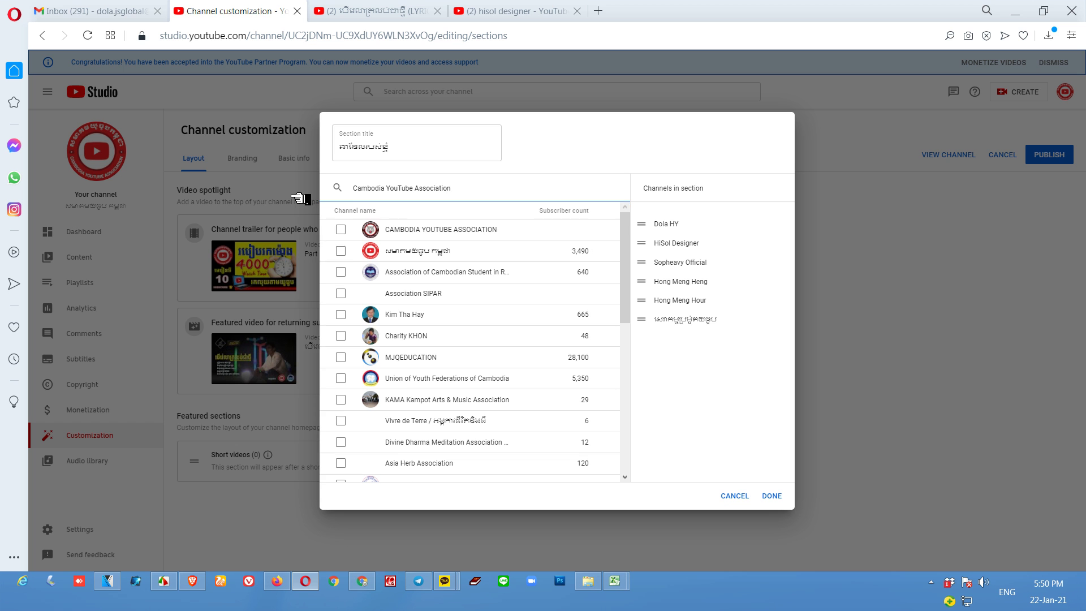
left_click(394, 233)
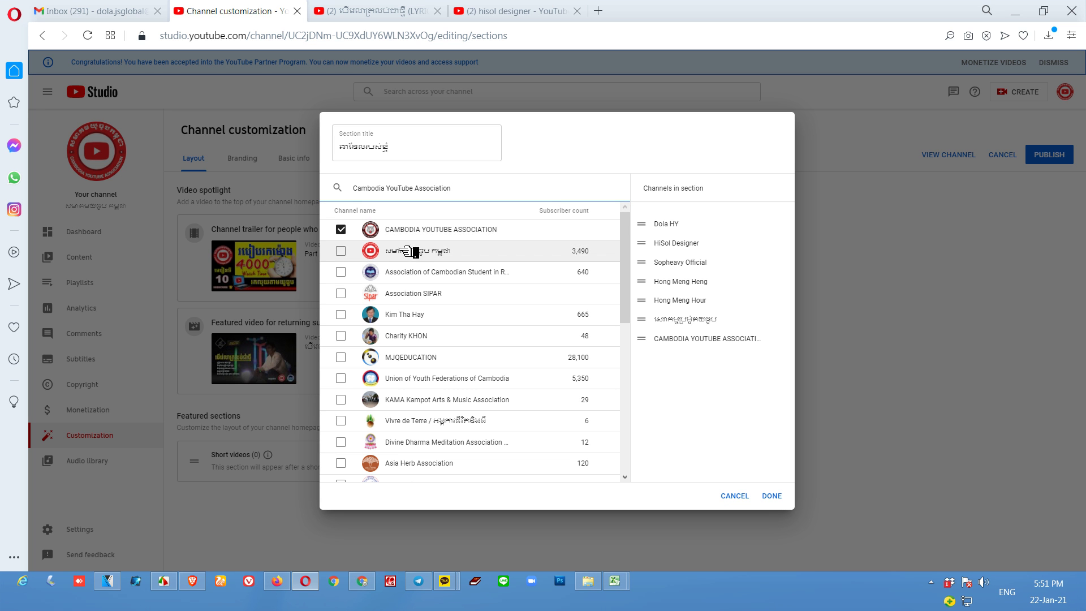
left_click(457, 255)
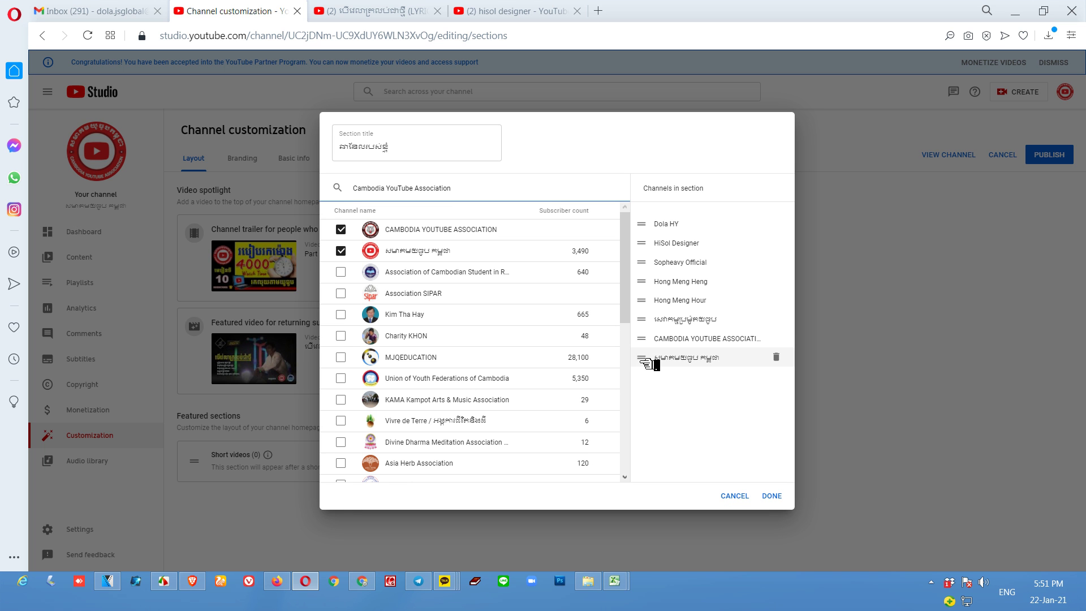
Reorder the section's channels: Khmer-named association first, CAMBODIA YOUTUBE ASSOCIATION second and the Khmer promotion service channel fourth.
left_click_drag(645, 364, 649, 229)
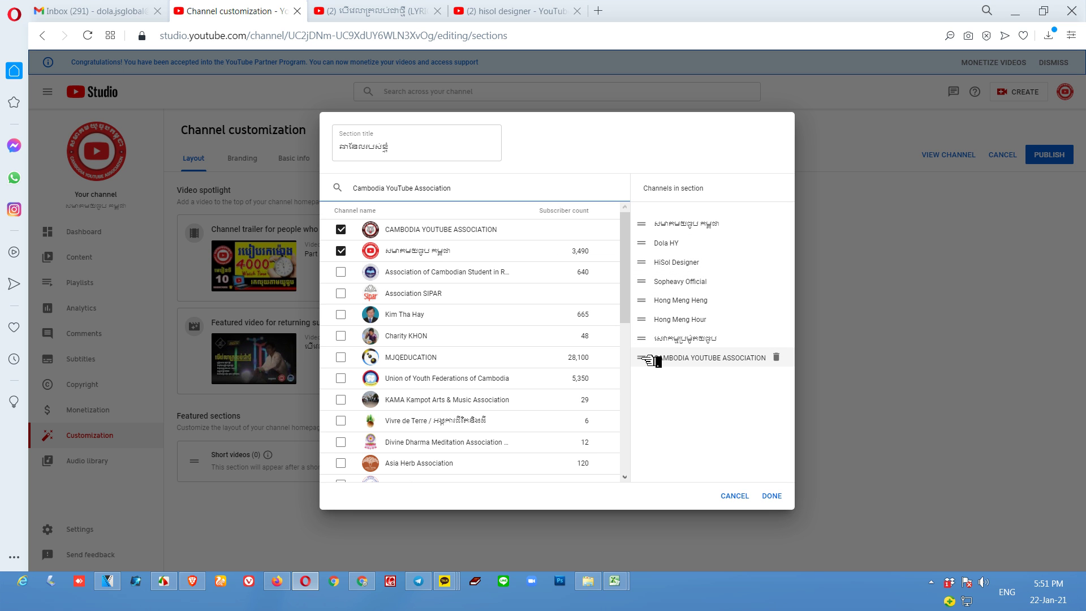
left_click_drag(651, 362, 655, 247)
left_click_drag(655, 362, 668, 282)
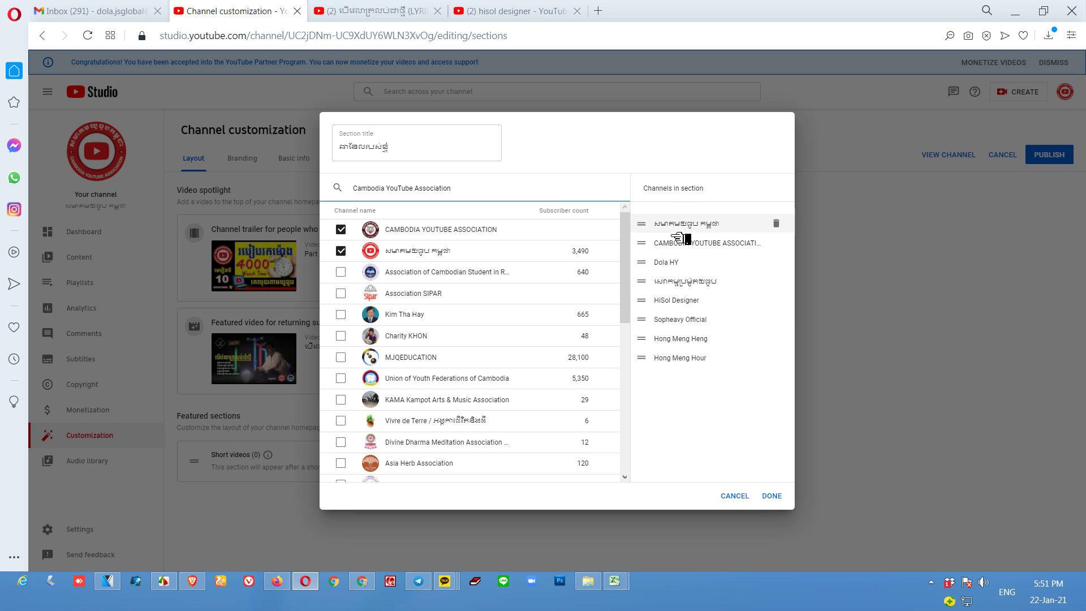
Save the current section and start another Featured channels section titled គ្រូបង្រៀនយូធូប.
left_click(778, 496)
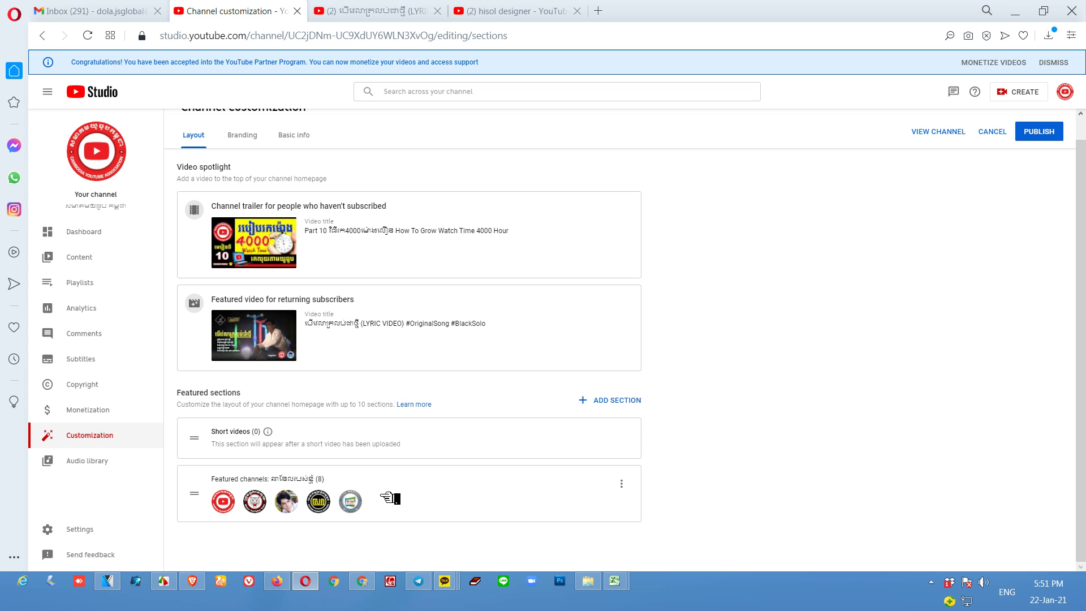
left_click(621, 405)
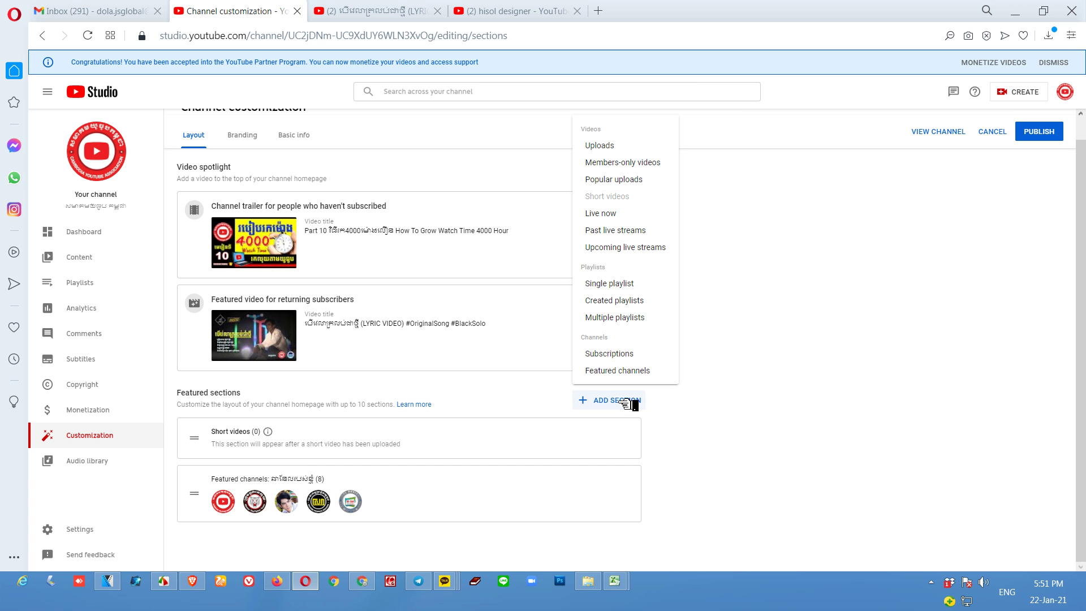
left_click(628, 374)
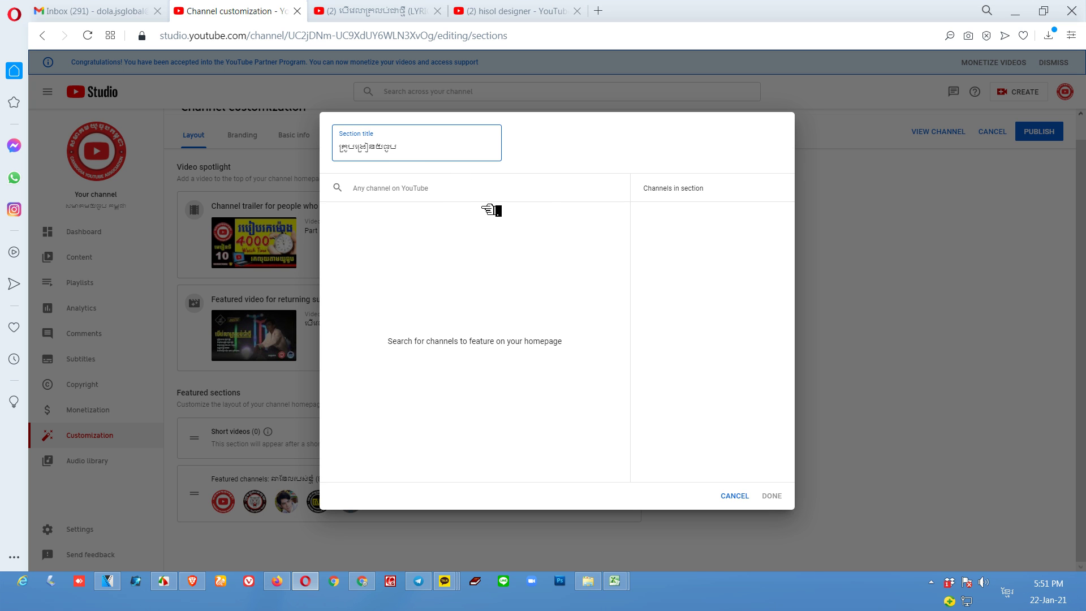
Copy the creator's name from cell G9 of PIN and Adseanse.xlsx, search for it in the section and include the channel with 102,000 subscribers.
mouse_move(621, 588)
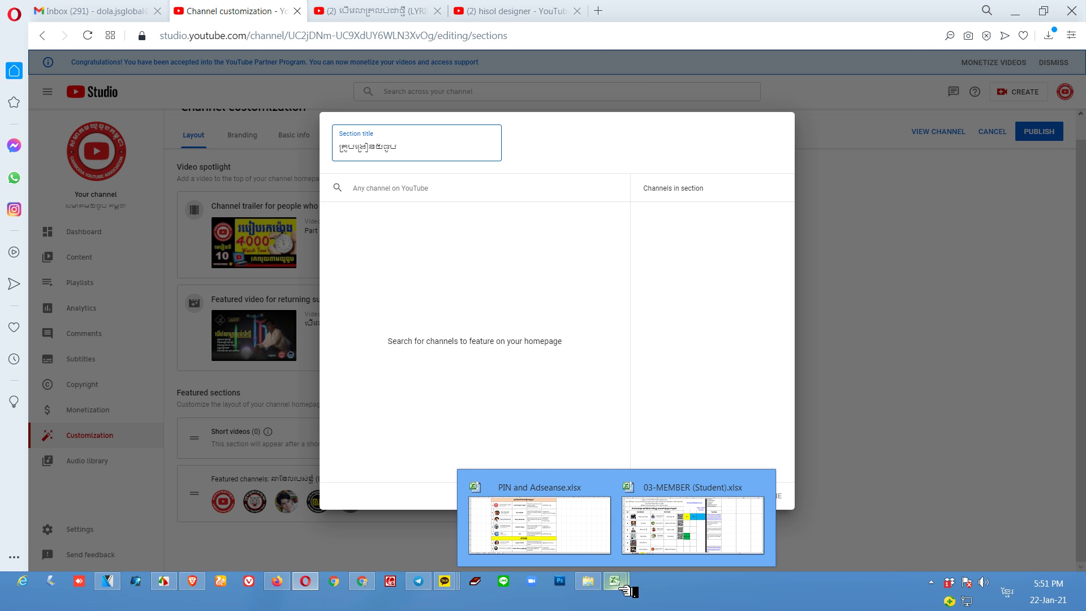
left_click(539, 518)
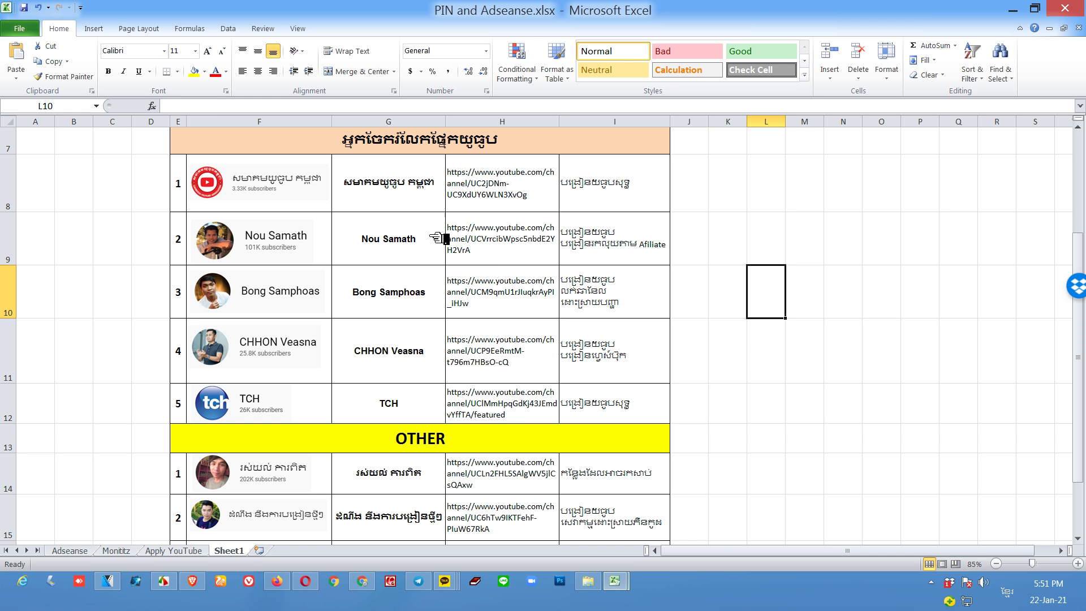
left_click(388, 238)
double_click(388, 239)
key("ctrl+c")
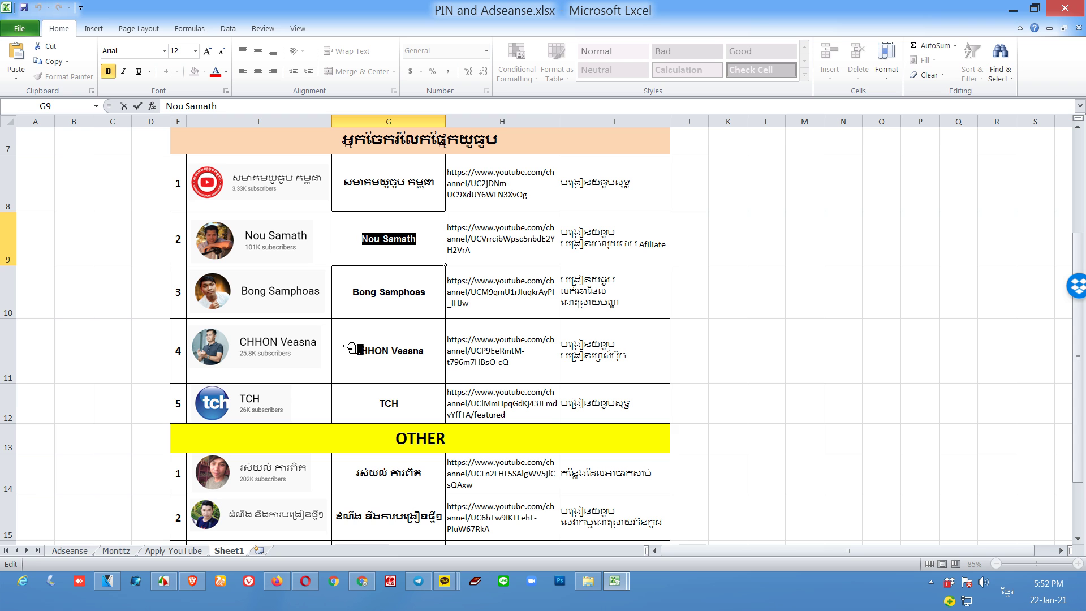
left_click(306, 581)
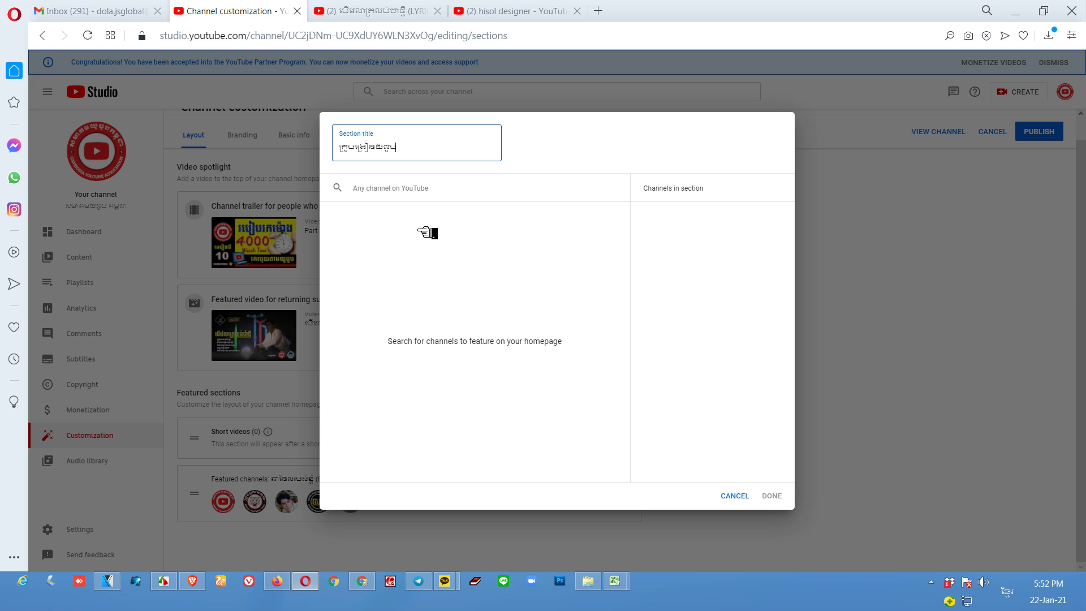
left_click(394, 192)
key("ctrl+v")
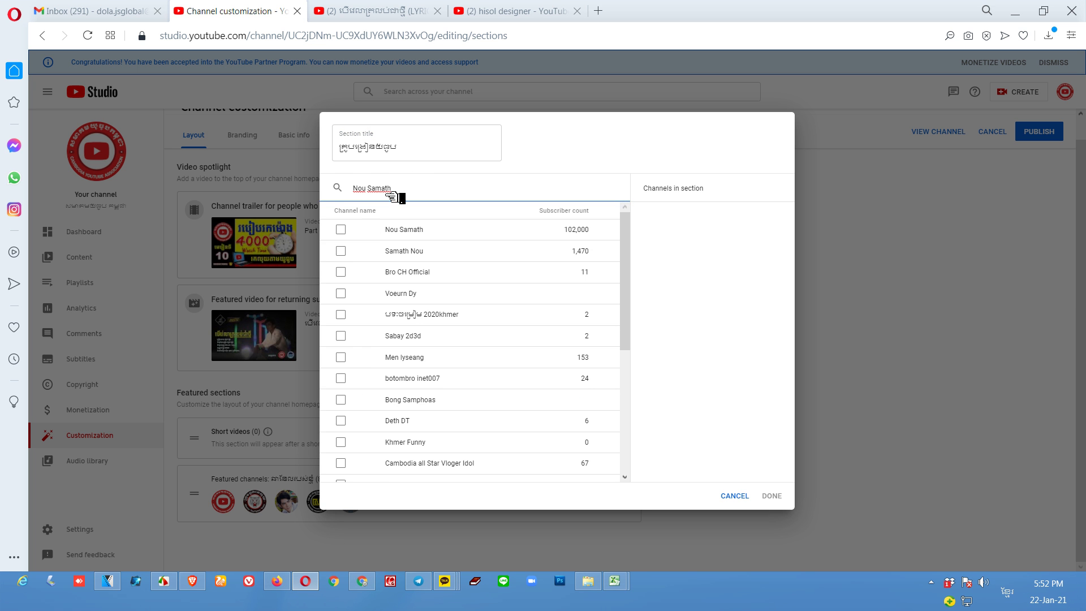
left_click(407, 229)
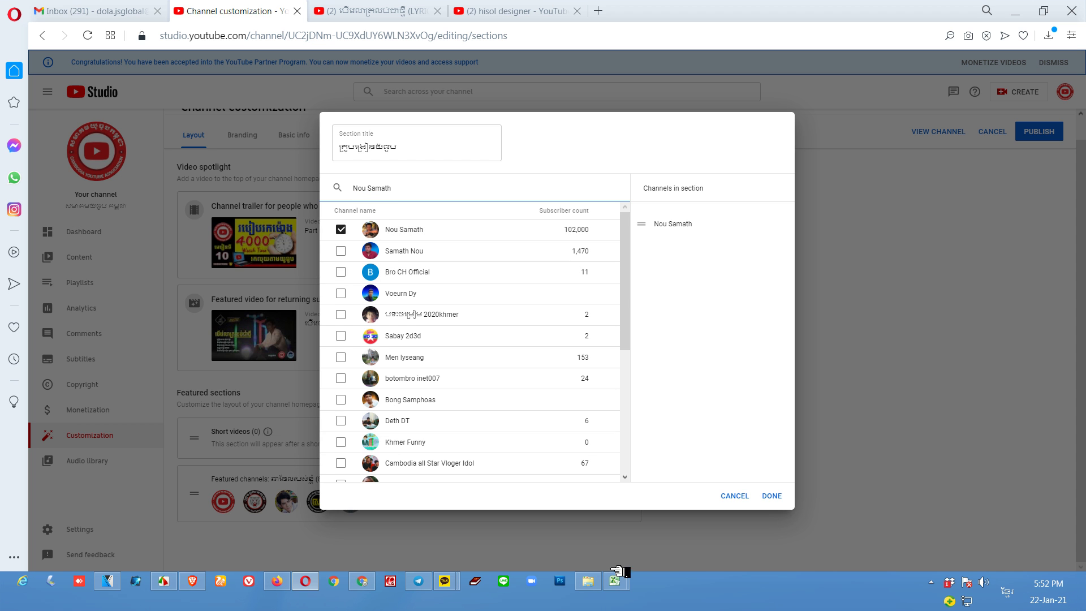
Copy the creator's name from cell G10 of the workbook, search for it in the section and include the exactly matching channel.
mouse_move(625, 586)
left_click(600, 537)
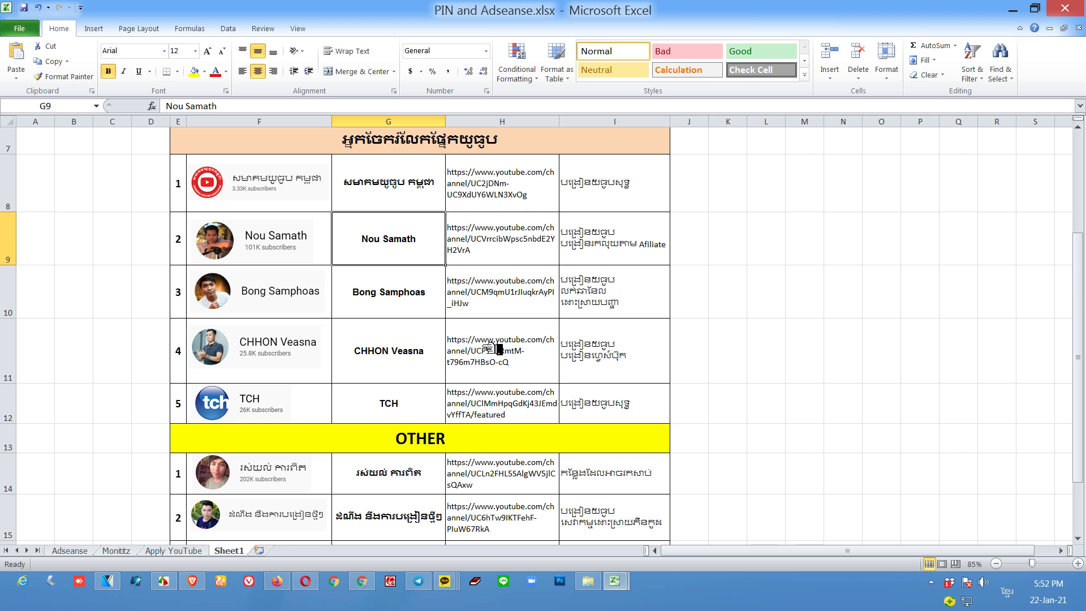
double_click(440, 300)
left_click_drag(440, 300, 268, 301)
key("ctrl+c")
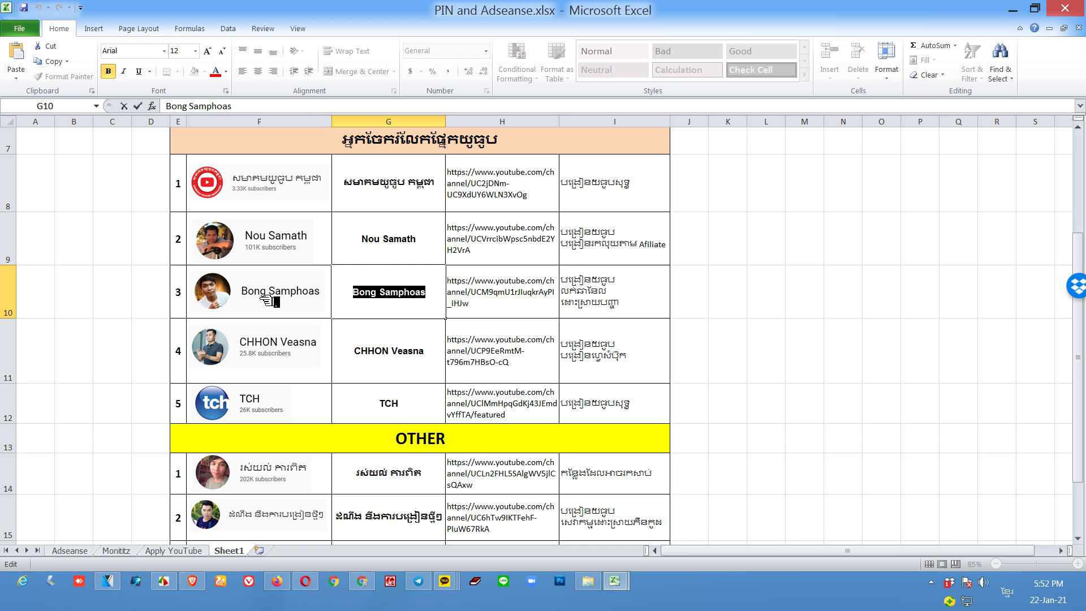
left_click(305, 583)
left_click_drag(408, 192, 283, 189)
key("ctrl+v")
left_click(341, 230)
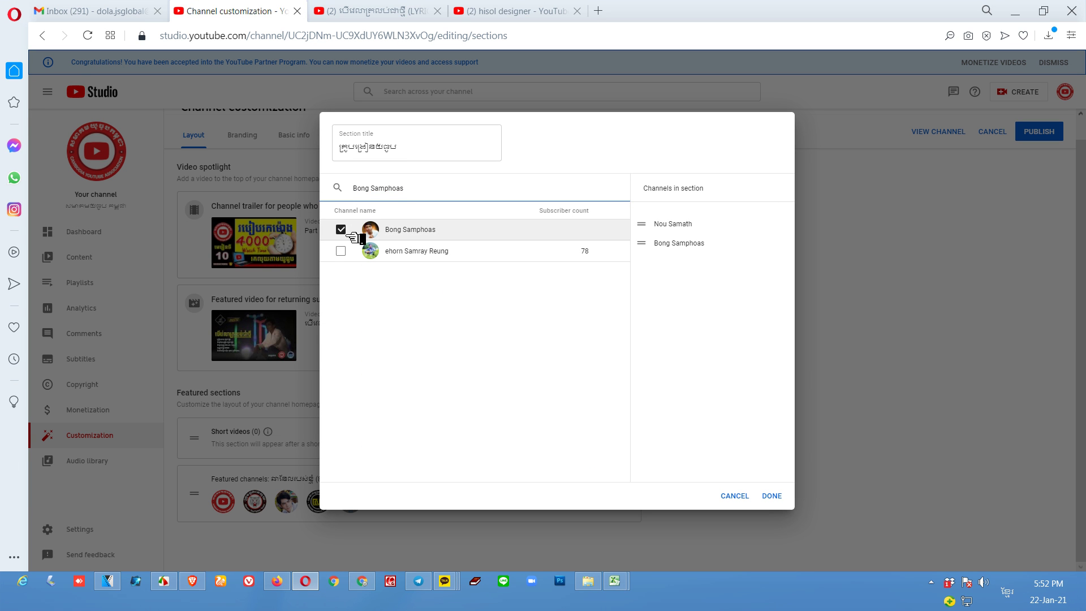
Copy the channel URL from cell H11 of the workbook, search for it in the section and include the matching channel.
mouse_move(615, 581)
left_click(600, 533)
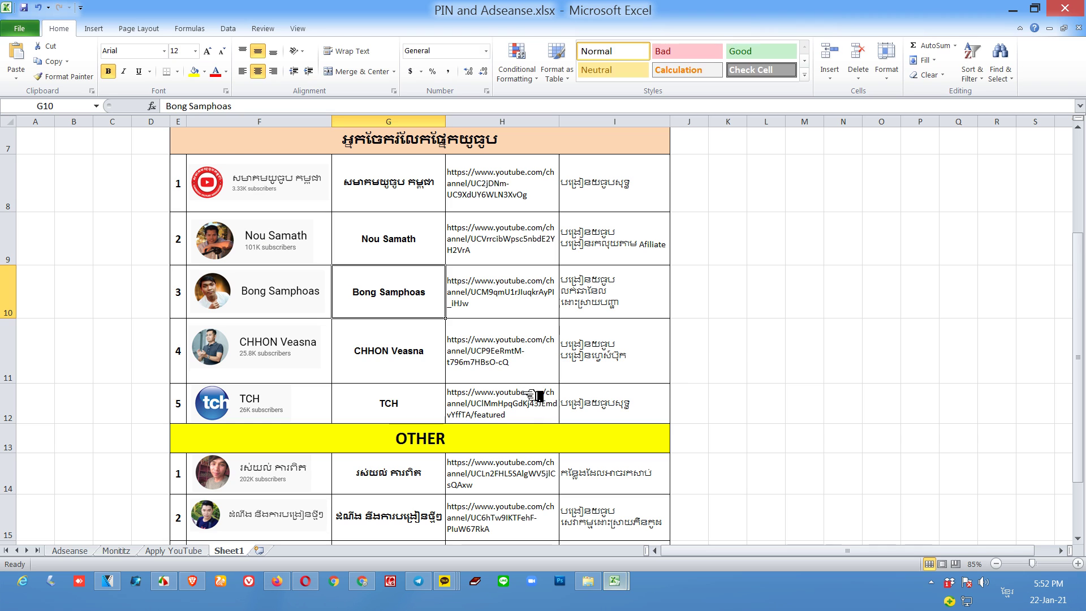
double_click(529, 354)
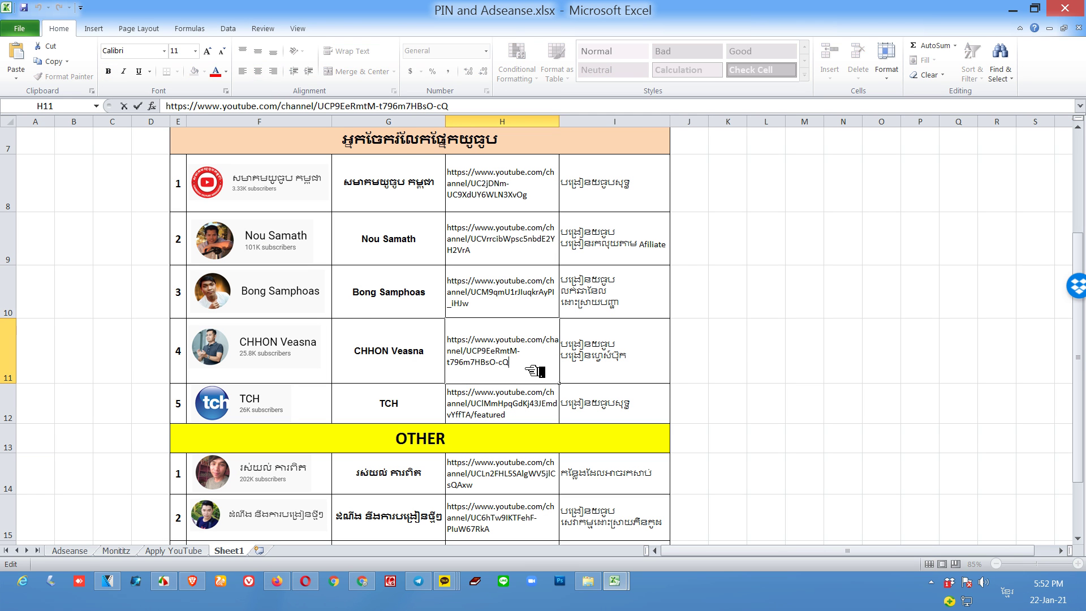
left_click_drag(534, 368, 362, 323)
key("ctrl+c")
left_click(306, 581)
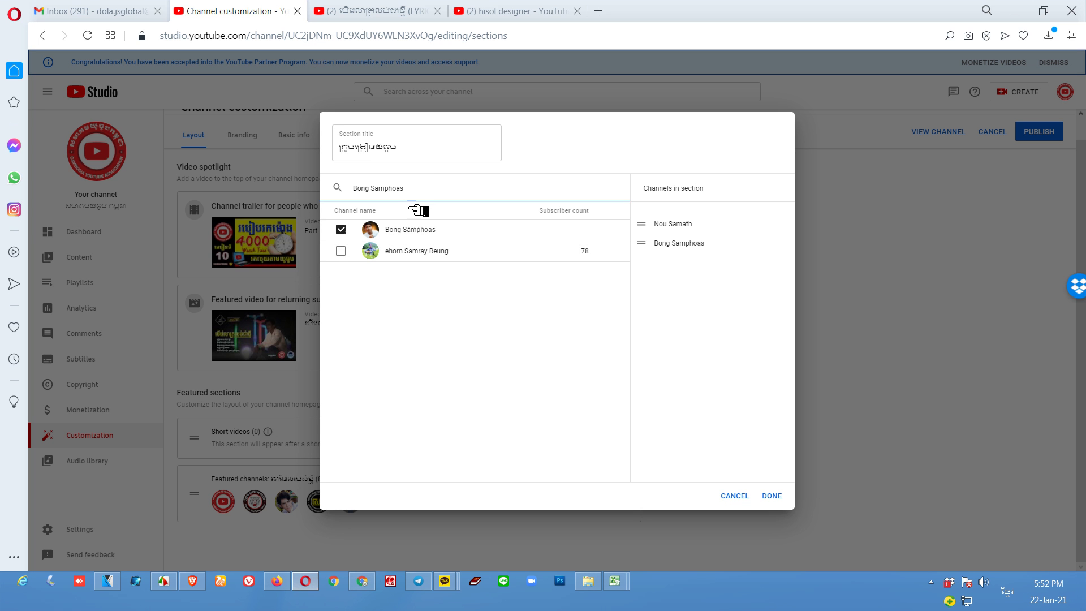
left_click_drag(422, 192, 278, 189)
key("ctrl+v")
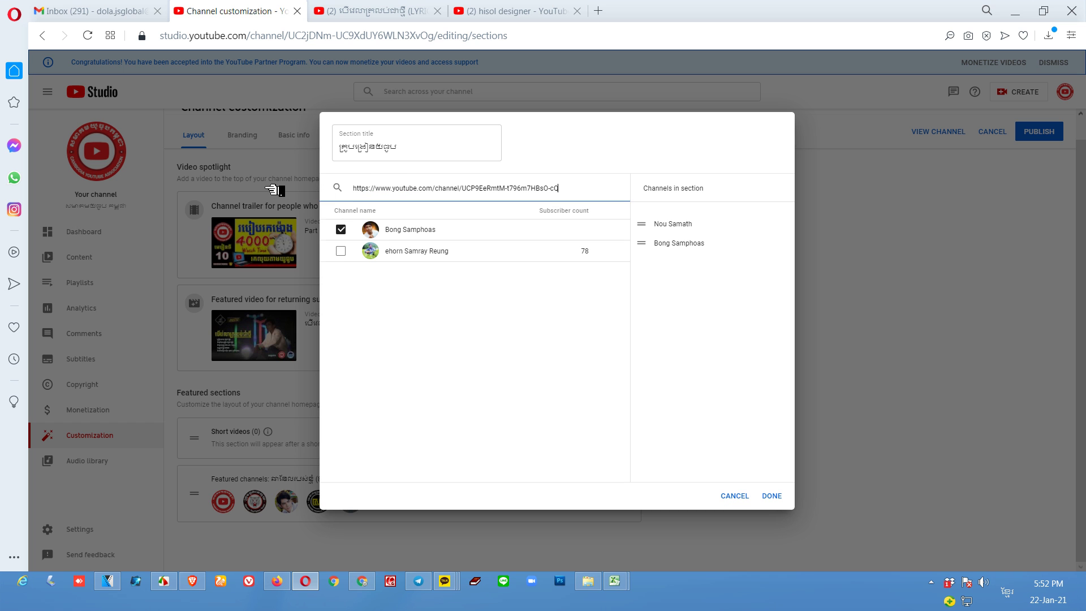
left_click(341, 230)
Copy TCH from cell G12 of the workbook, search for it in the section and include the TCH channel with 26,300 subscribers.
mouse_move(614, 581)
left_click(594, 544)
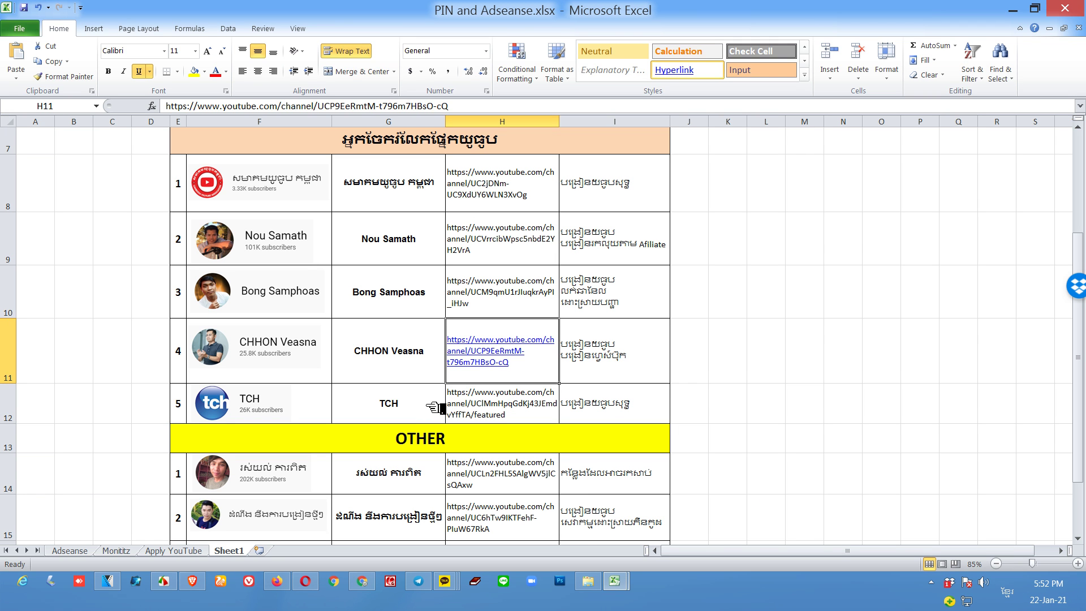
double_click(429, 406)
left_click_drag(429, 406, 318, 405)
key("ctrl+c")
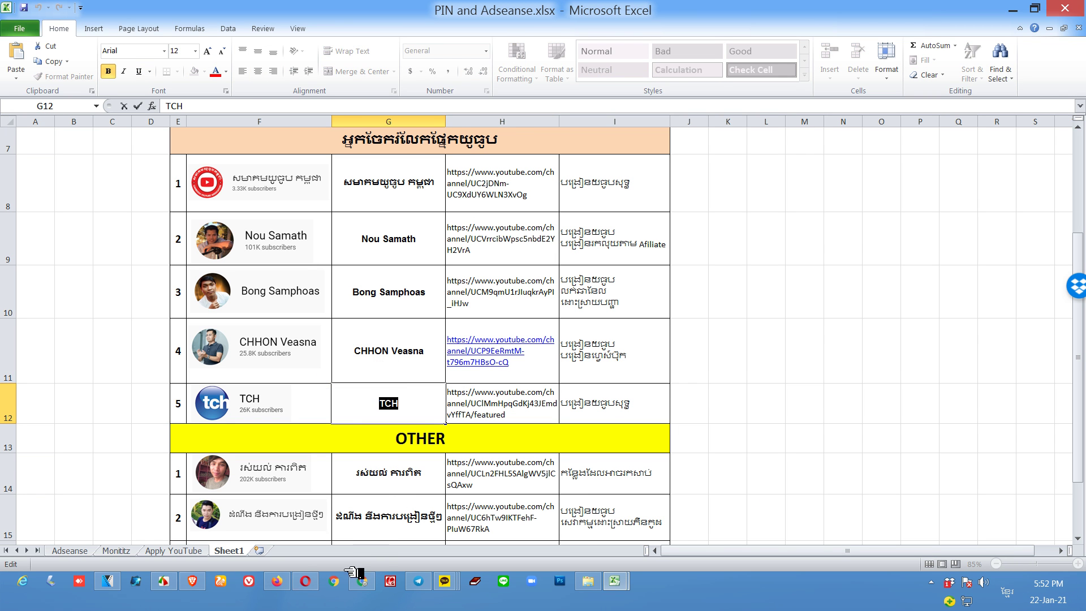
mouse_move(305, 581)
left_click(302, 481)
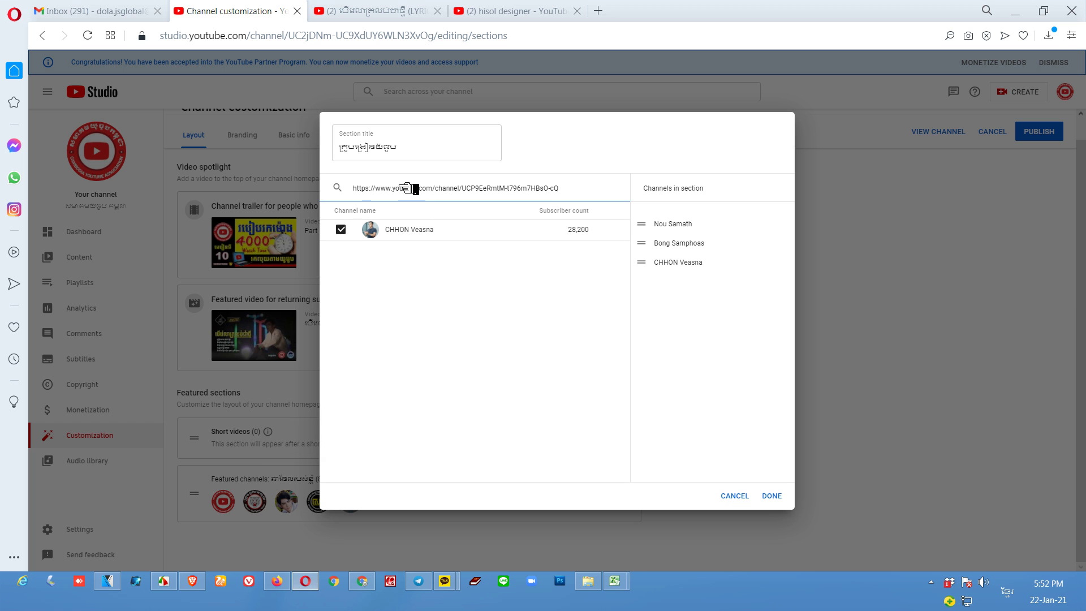
left_click_drag(589, 192, 213, 193)
key("ctrl+v")
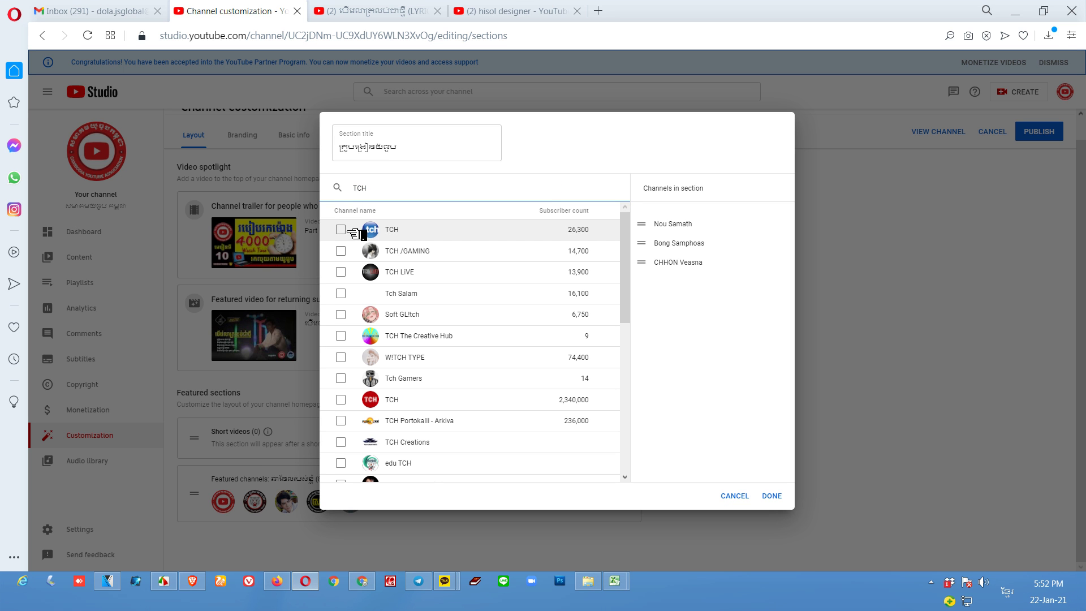
left_click(342, 230)
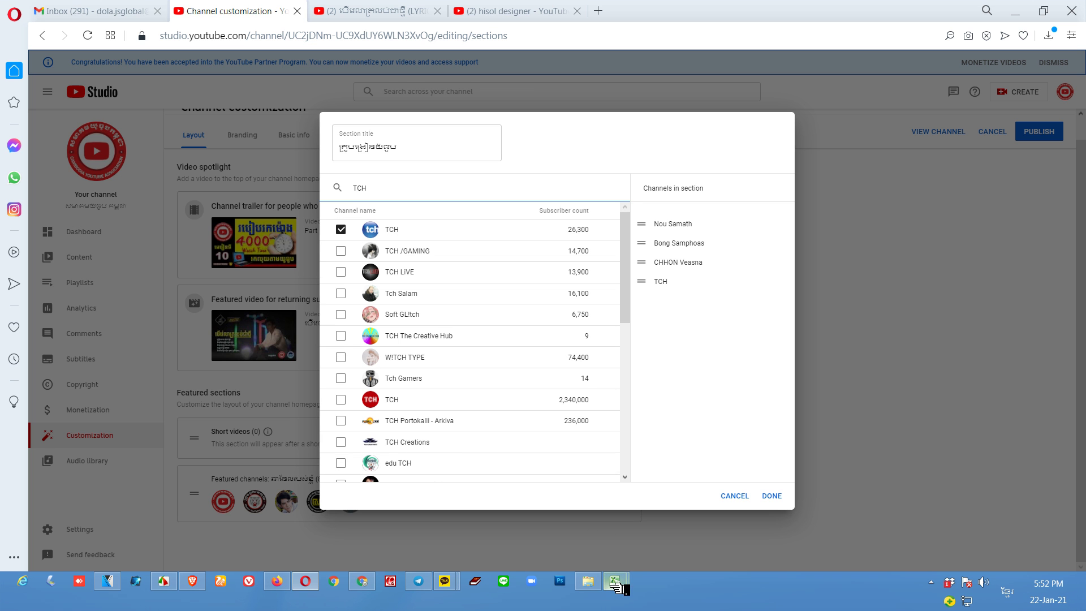
Copy រស់យល់ ការពិត from cell G14 of the workbook, search for it and include the channel with 203,000 subscribers.
mouse_move(617, 588)
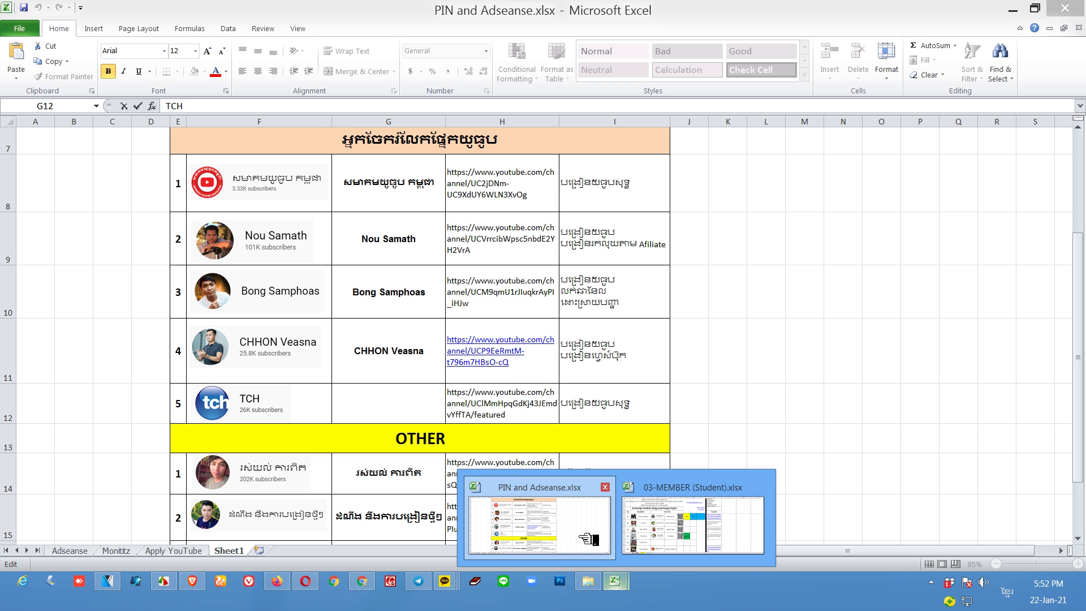
left_click(588, 539)
double_click(433, 475)
left_click_drag(433, 474, 306, 475)
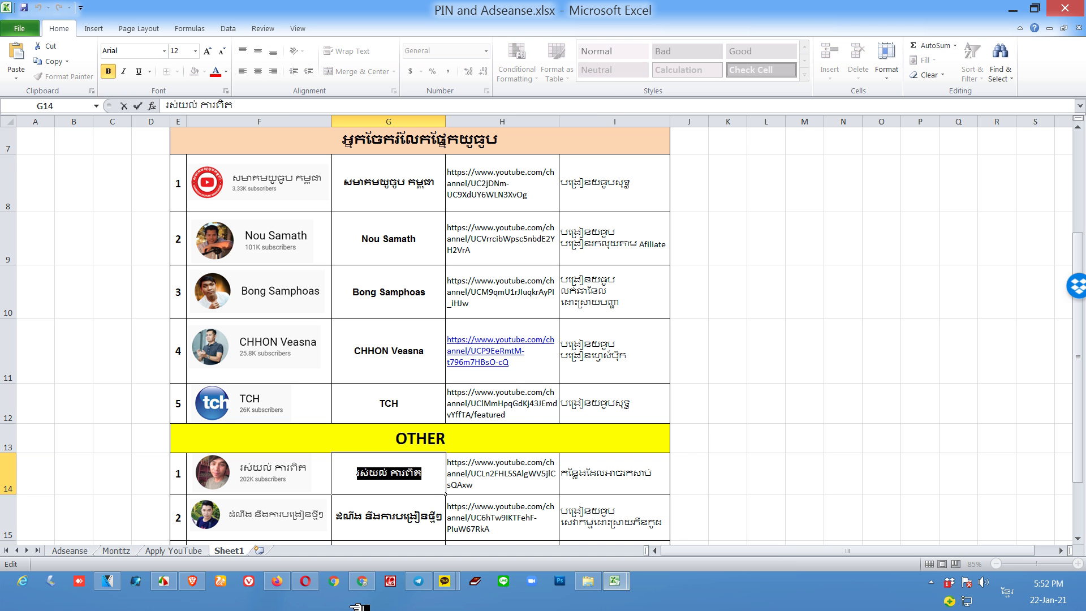
left_click(306, 581)
type("សេយល់ កាកើត")
left_click(416, 229)
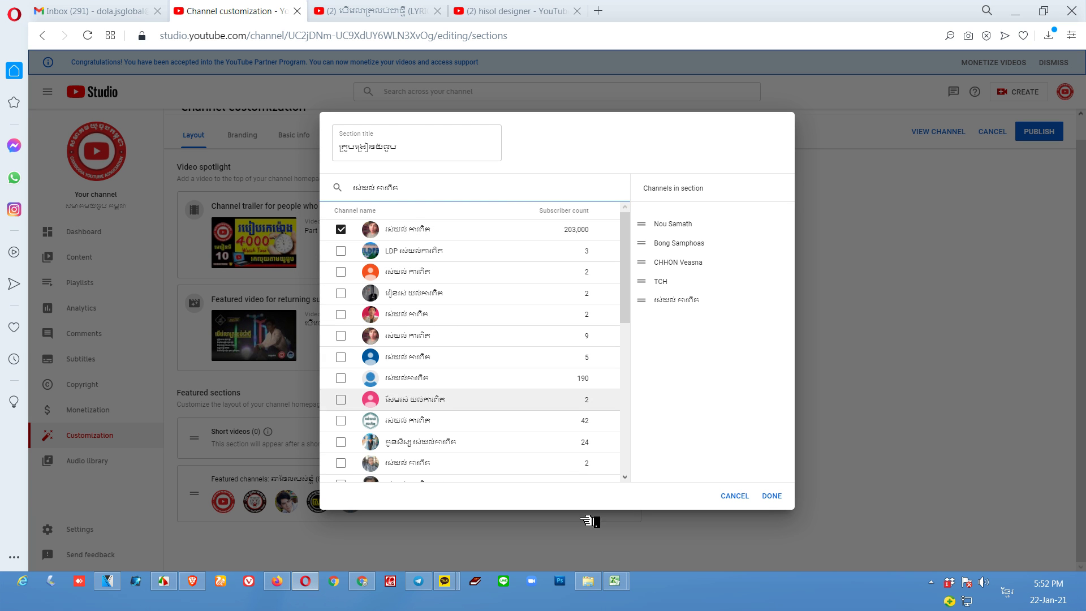
Copy ដំណឹង នឹងការបង្រៀនថ្មីៗ from cell G15 of the workbook, search for it in the section and include the matching channel.
mouse_move(614, 581)
left_click(507, 472)
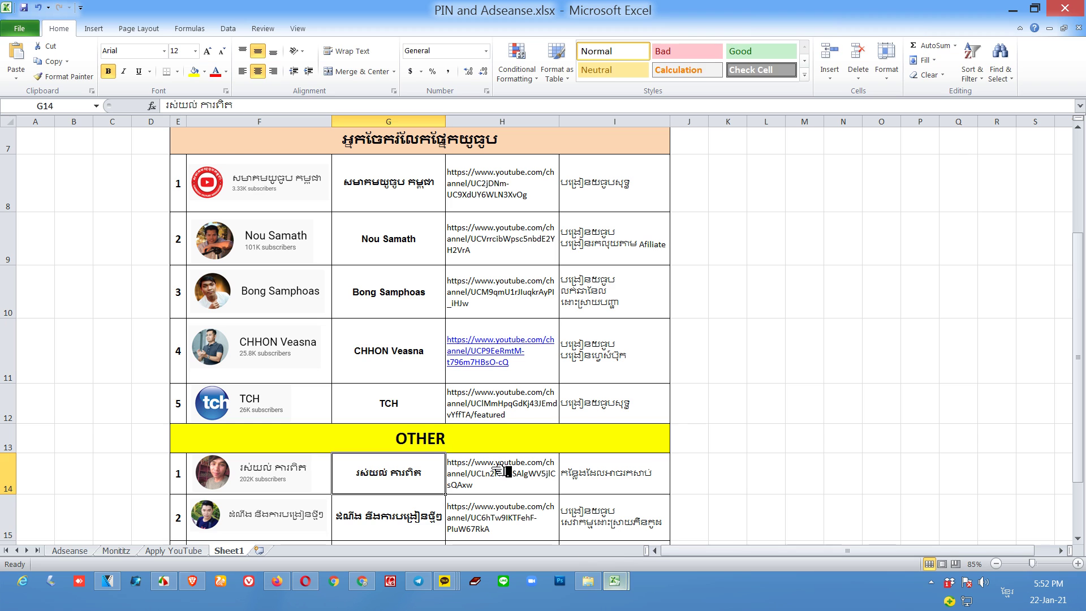
left_click(438, 532)
double_click(450, 517)
left_click_drag(450, 516, 319, 515)
scroll(741, 422, "down", 1)
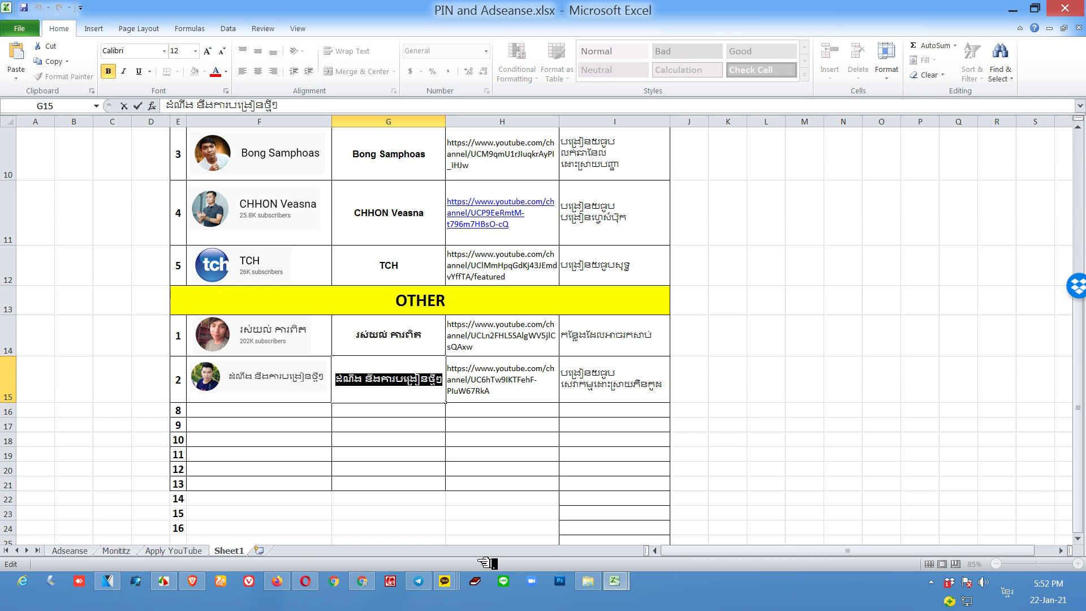
left_click(306, 581)
left_click_drag(427, 186, 218, 192)
type("ដំណើង នឹងការបង្រៀនថ្មីៗ")
left_click(370, 229)
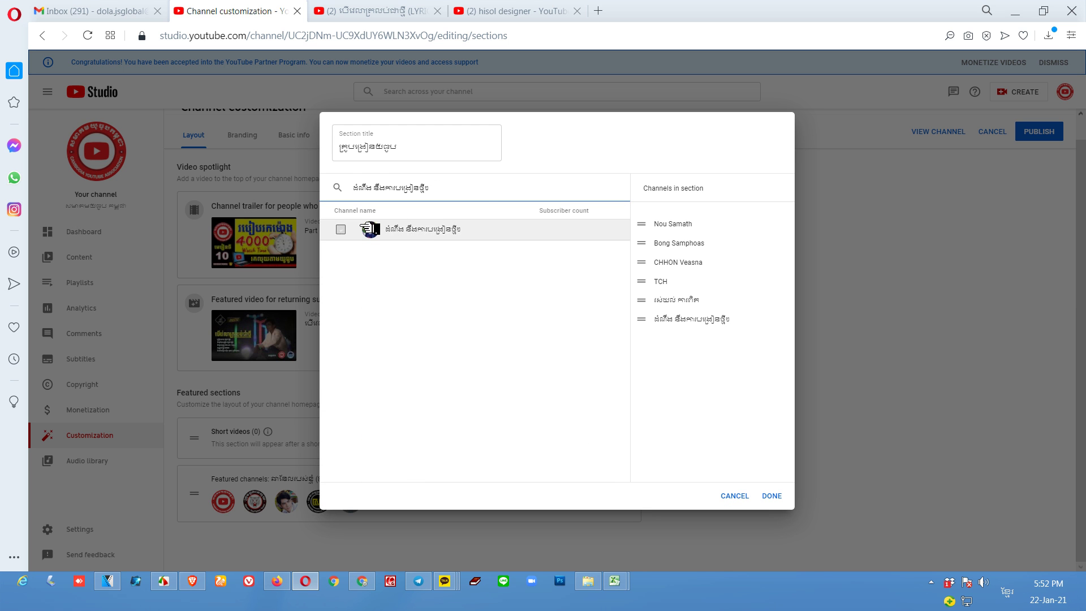
Search for សមាគម, include the association channel សមាគមយូធូប កម្ពុជា as the section's first channel, and save the section.
left_click_drag(475, 192, 306, 194)
type("ស")
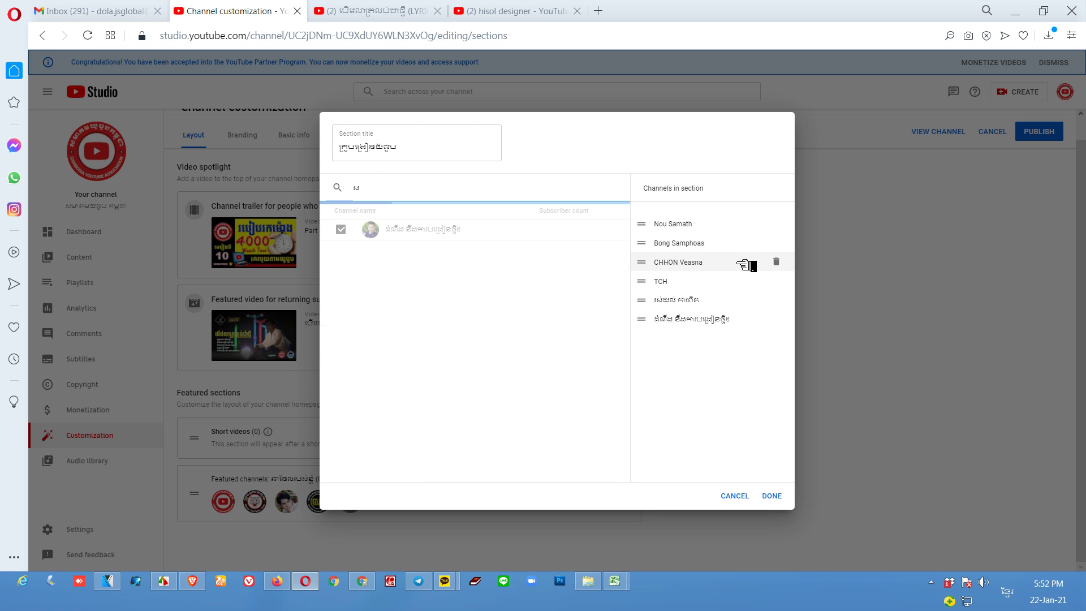
type("មាគម")
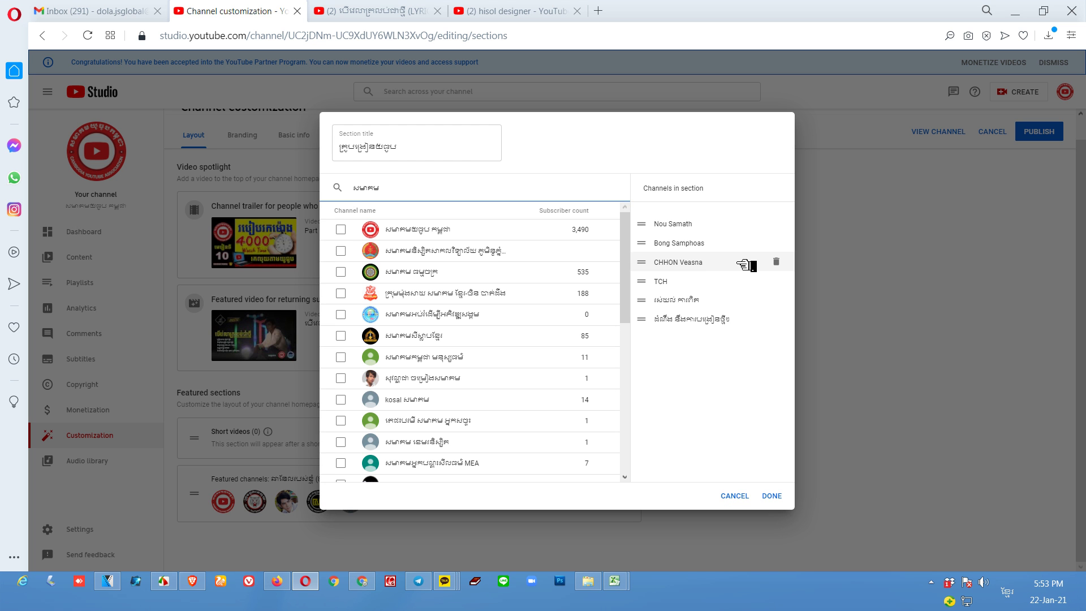
left_click(340, 230)
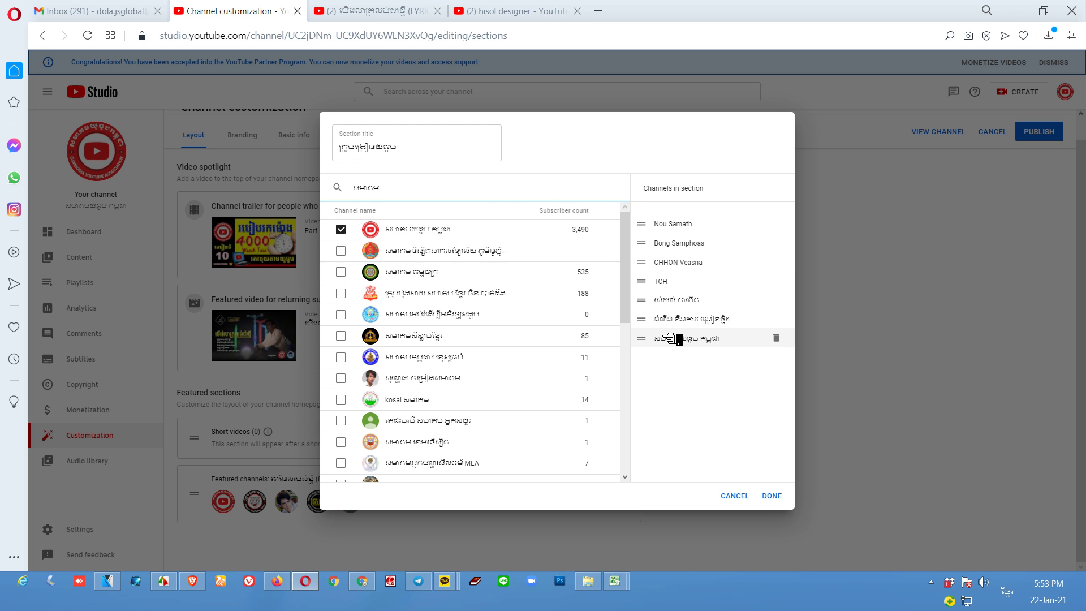
left_click_drag(647, 344, 657, 224)
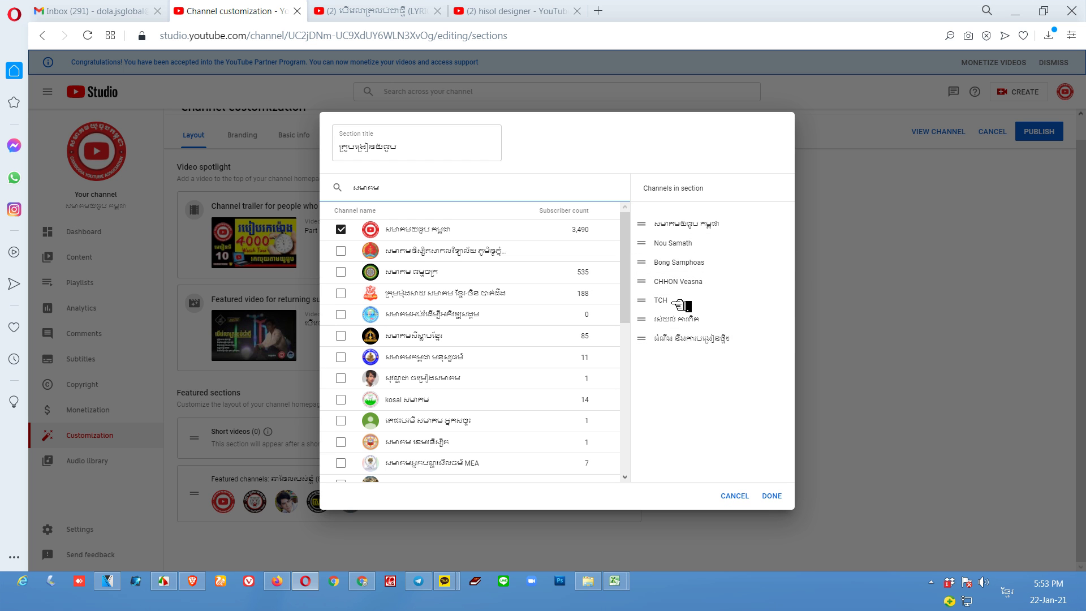
left_click(772, 496)
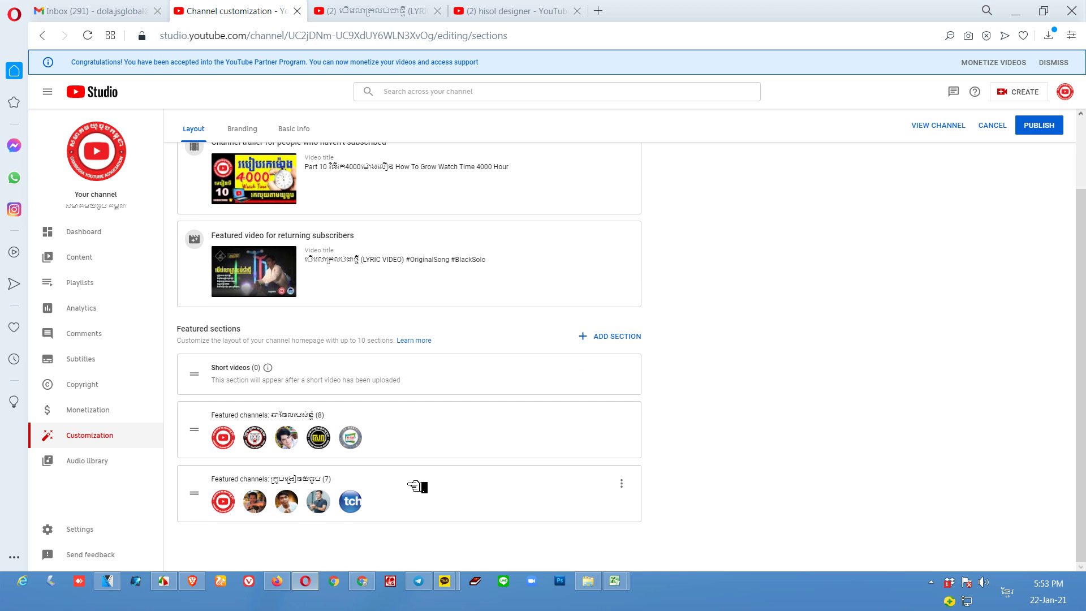
Rename the new Featured channels section to គ្រូបង្រៀនផ្នែកយូធូប.
left_click(621, 486)
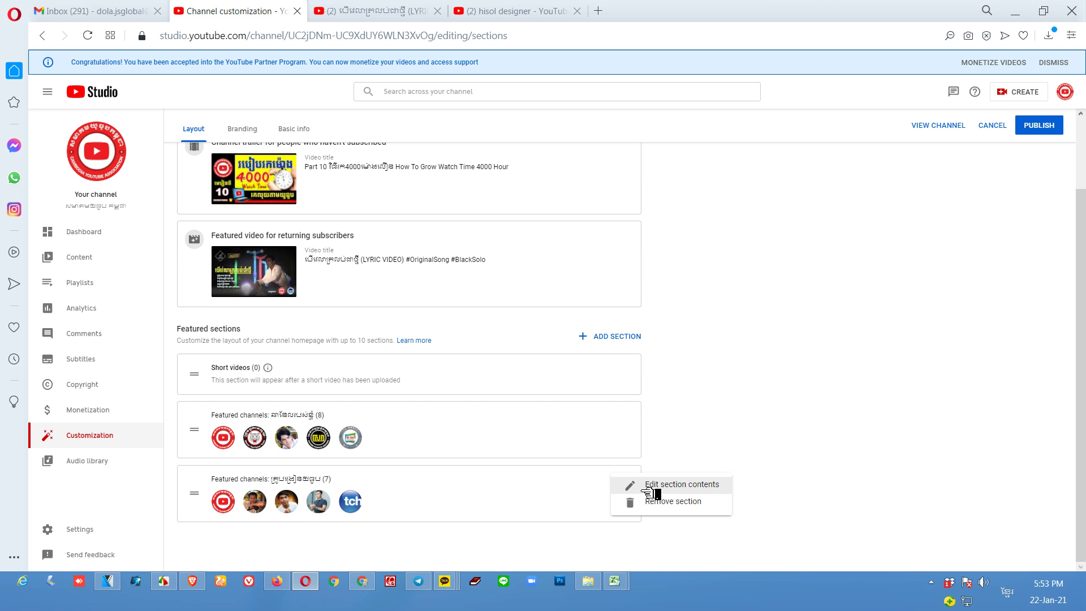
left_click(637, 485)
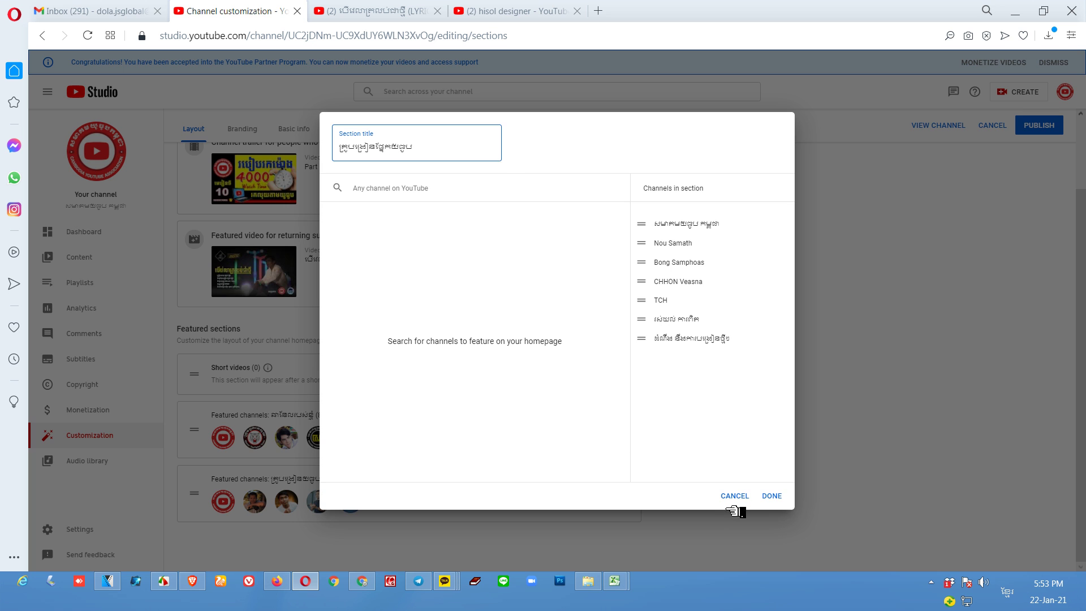
left_click(771, 496)
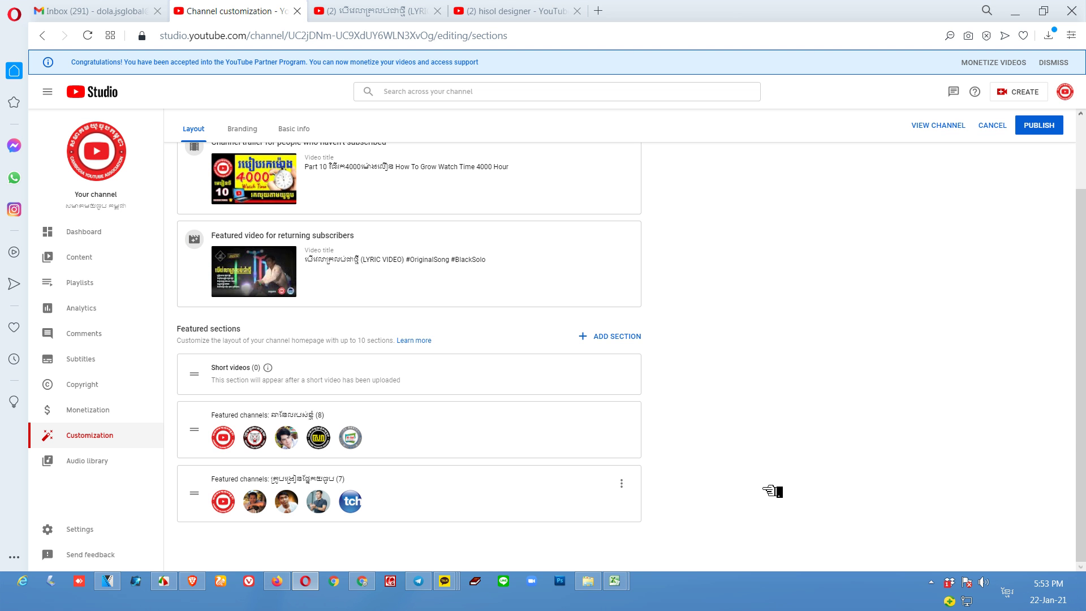
Add another Featured channels section titled សមាជិកសមាគមយូធូបកម្ពុជា.
left_click(614, 336)
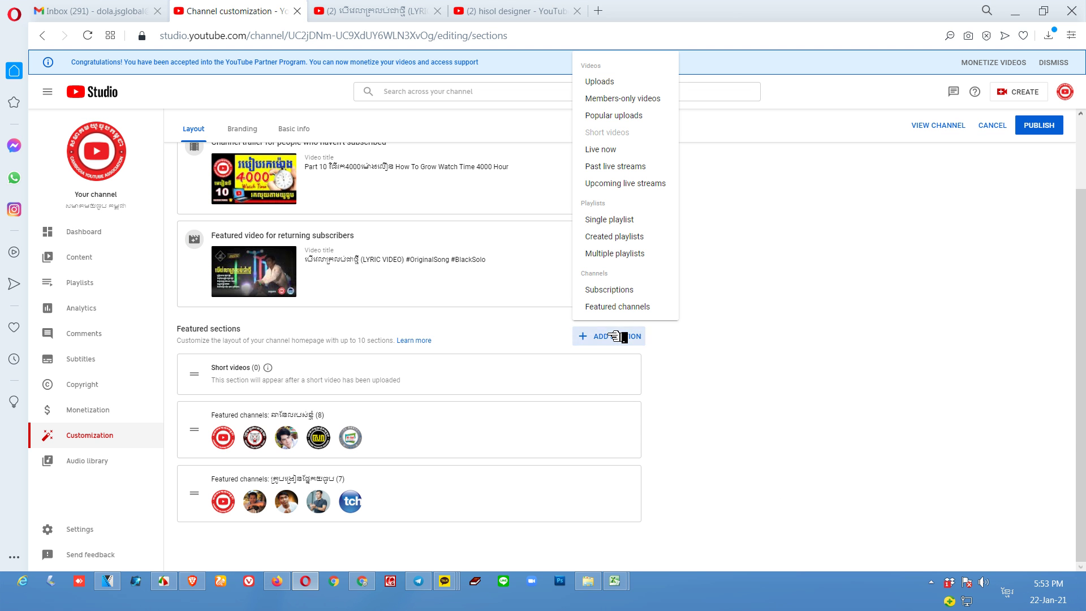
left_click(622, 310)
type("សមាជិកសមាគមយ៉ូធូបកម្ពុជា")
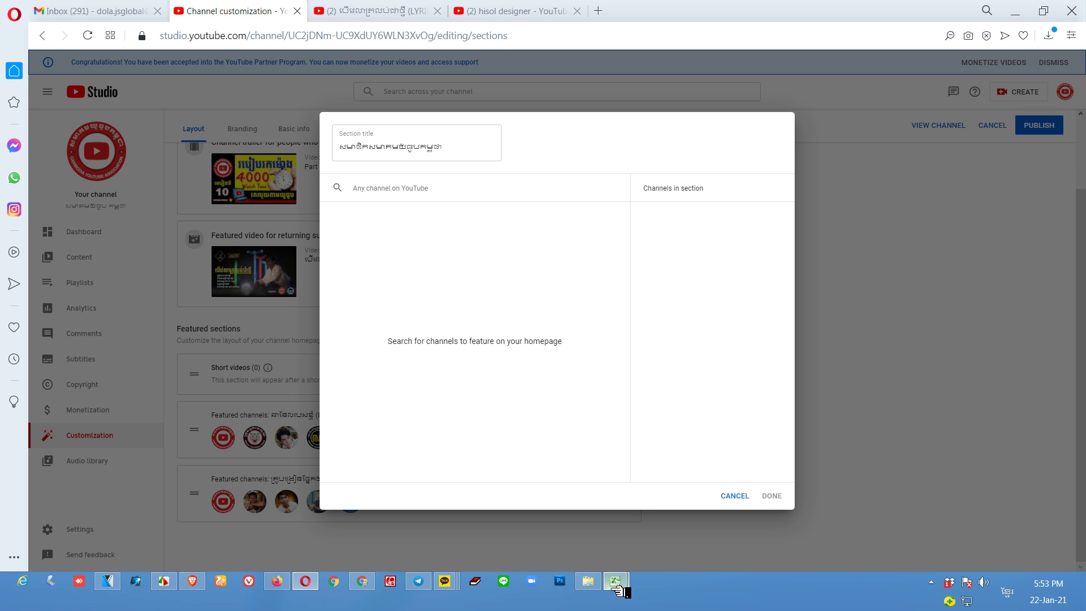
Copy the channel URL from cell K4 of 03-MEMBER (Student).xlsx, search for it in the section and include the koemlay cooking channel.
mouse_move(614, 583)
left_click(691, 521)
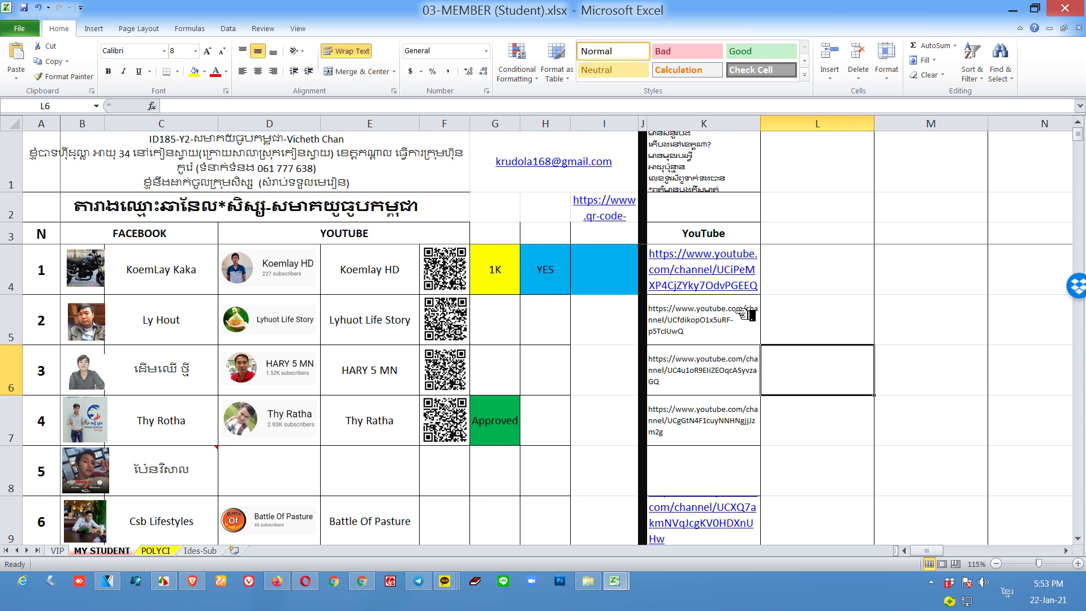
left_click(796, 281)
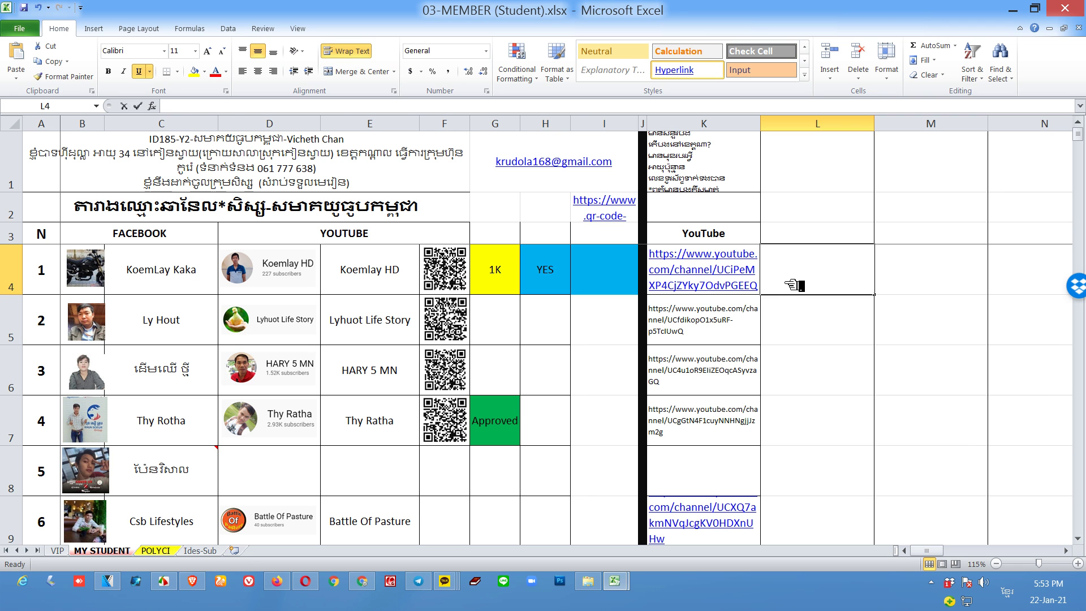
left_click_drag(444, 105, 166, 107)
key("ctrl+c")
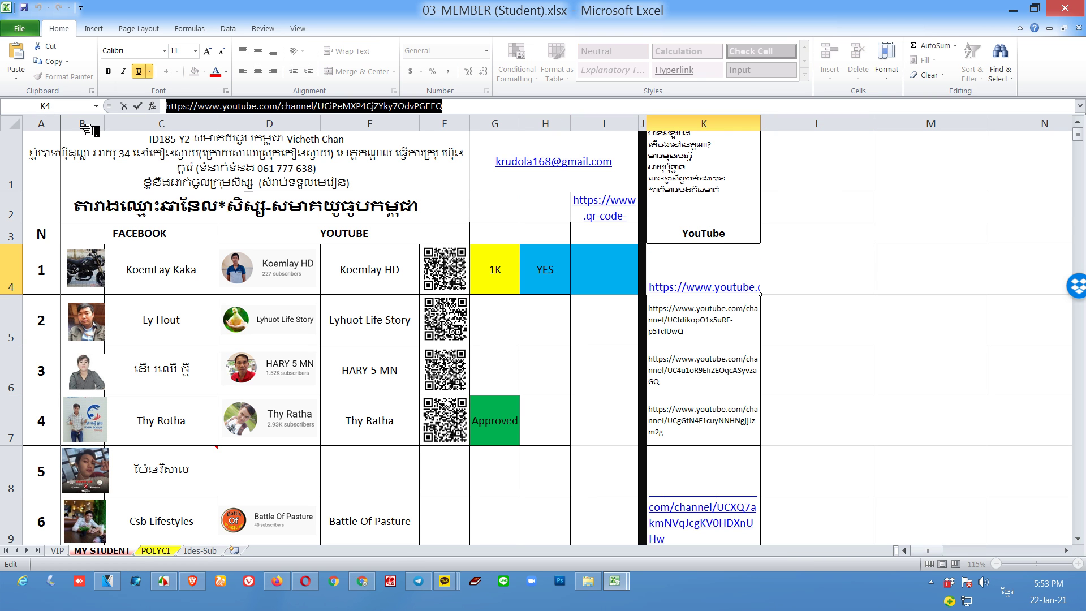
left_click(305, 581)
left_click(447, 195)
key("ctrl+v")
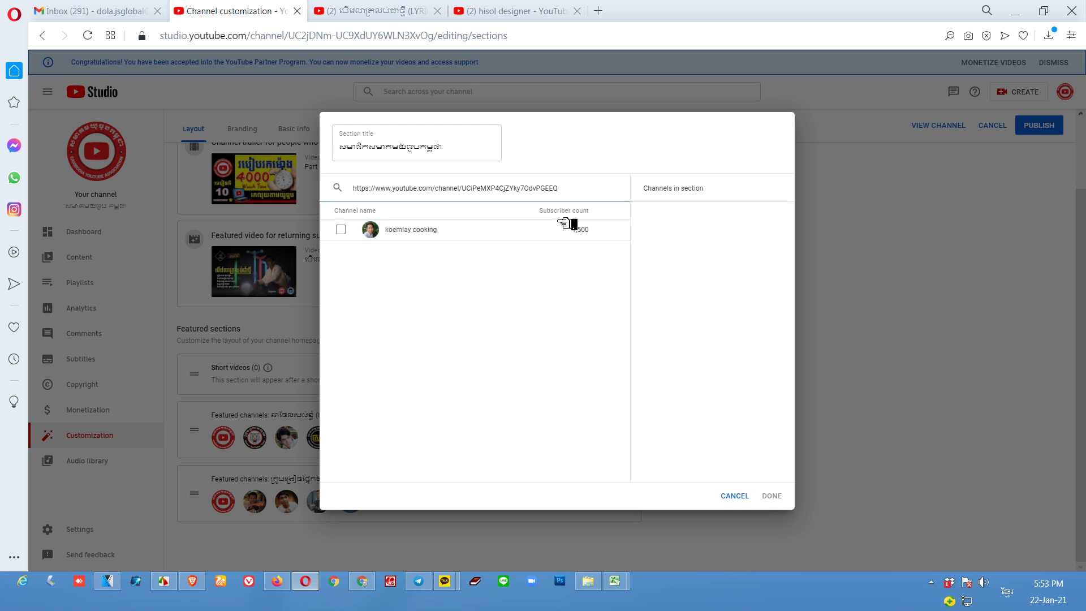
left_click(444, 233)
Copy the channel URL from cell K5 of the student workbook, search for it and include the matching channel in the section.
mouse_move(614, 581)
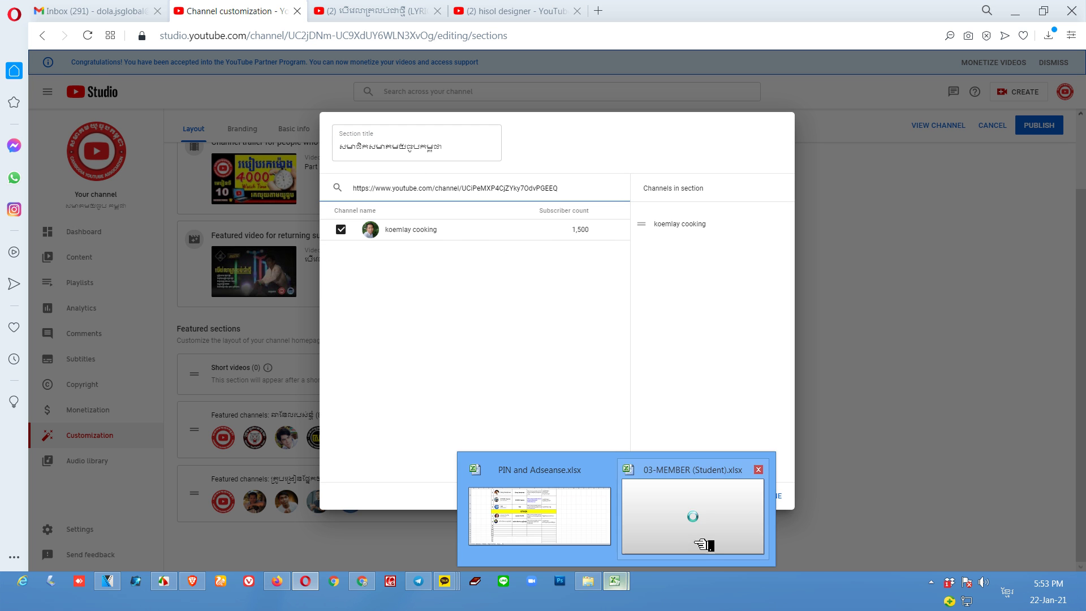
left_click(691, 532)
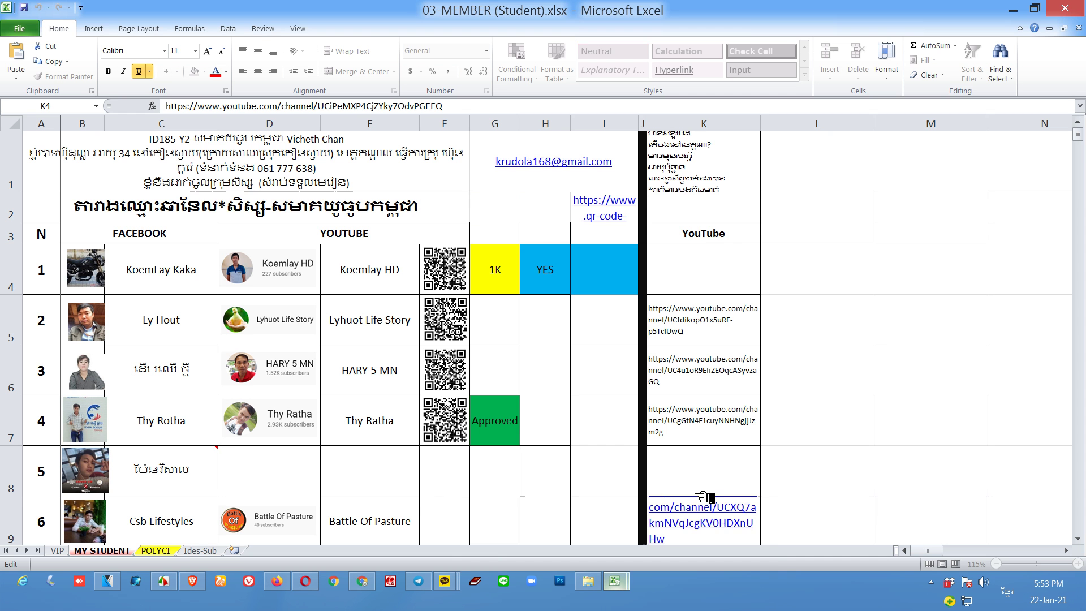
left_click(738, 327)
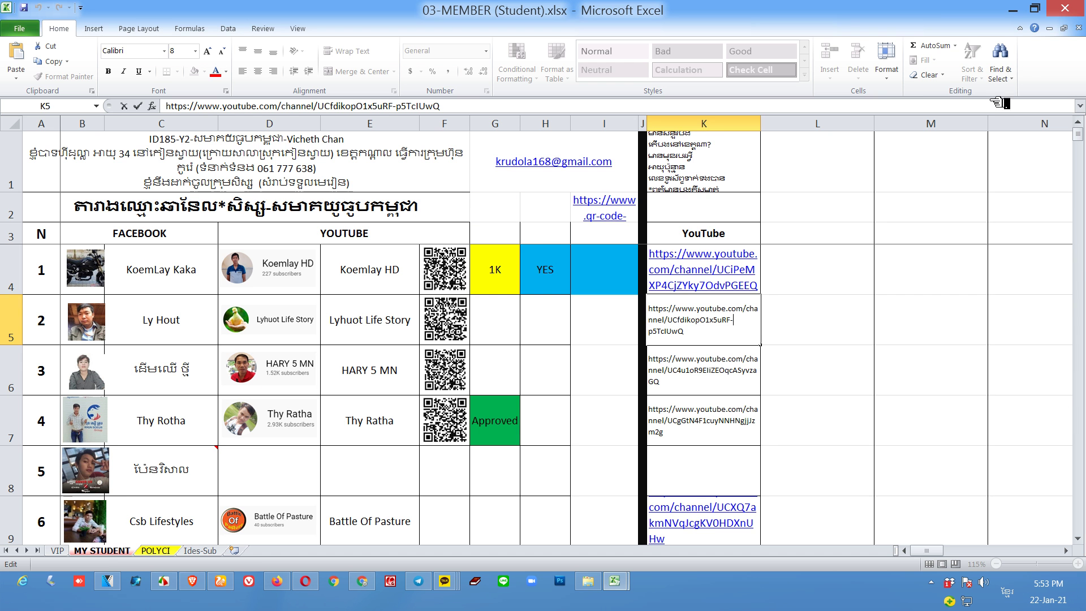
key("alt+Tab")
double_click(714, 337)
left_click_drag(714, 337, 538, 281)
key("ctrl+c")
left_click(362, 583)
left_click(310, 586)
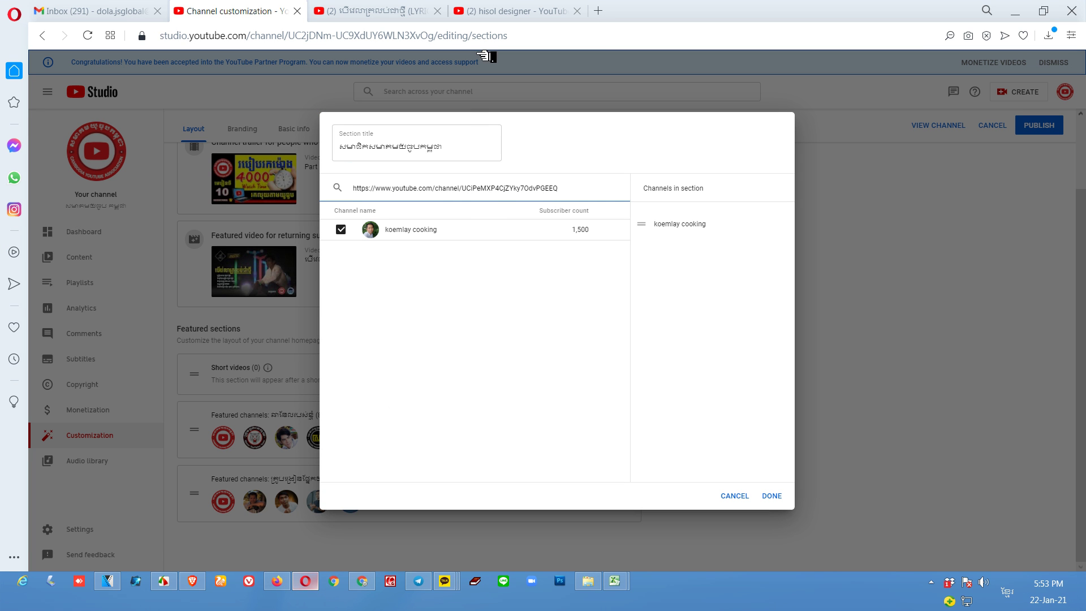
left_click_drag(593, 192, 229, 155)
key("ctrl+v")
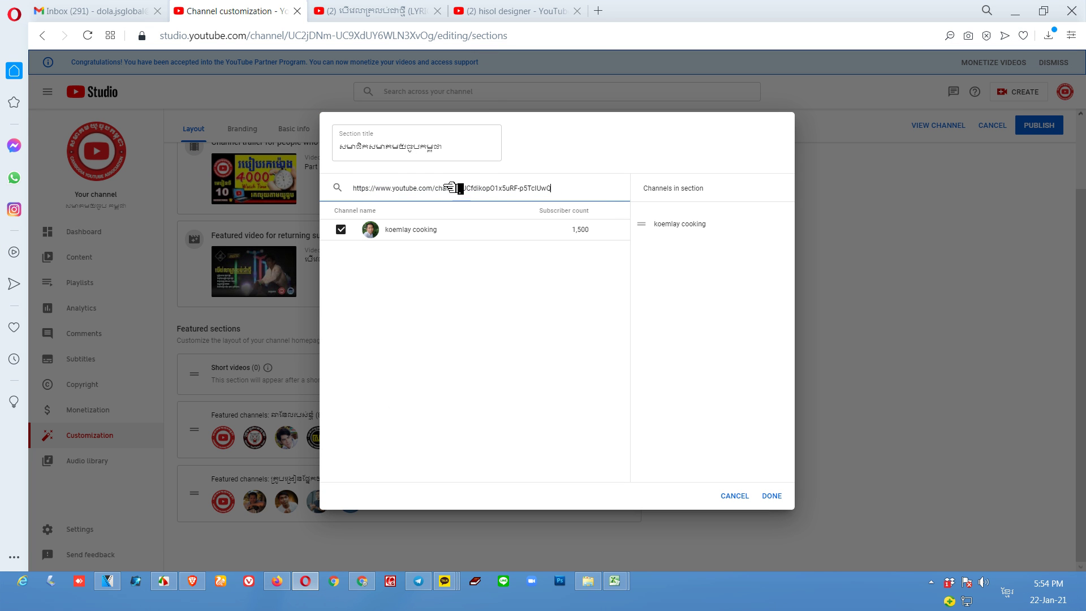
left_click(371, 233)
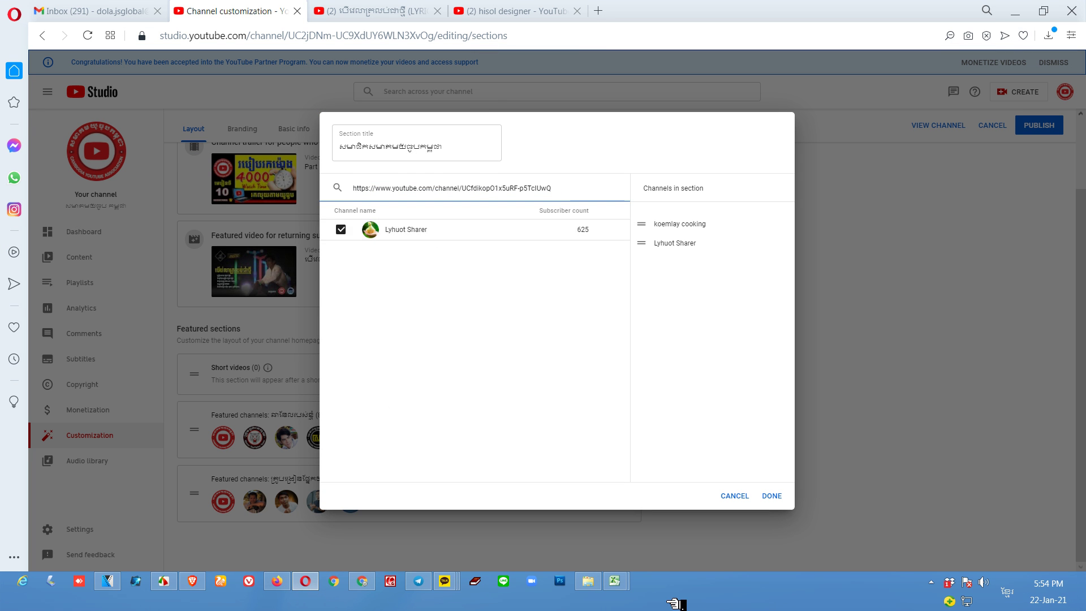
Copy the channel URL from cell K6 of the student workbook, search for it and include Daily Life Of Monkeys in the section.
mouse_move(615, 581)
left_click(690, 532)
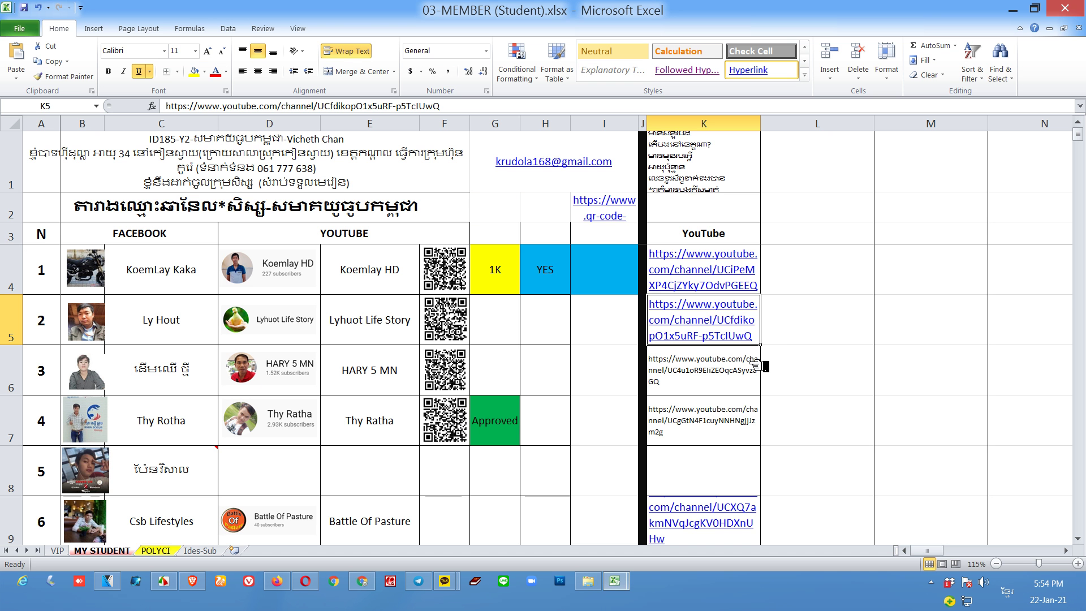
key("Left")
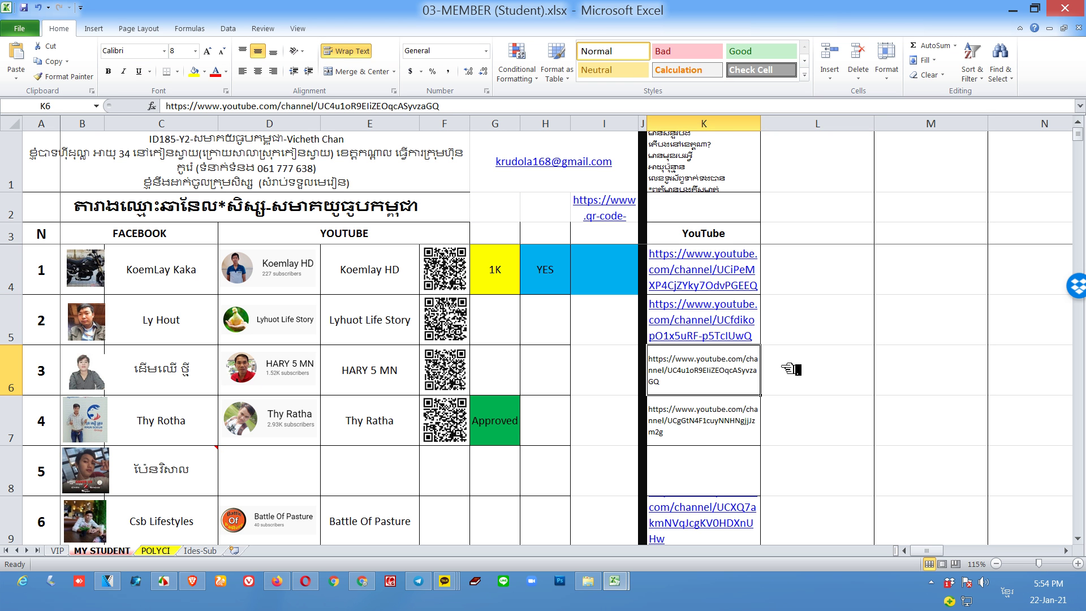
left_click(375, 105)
key("ctrl+a")
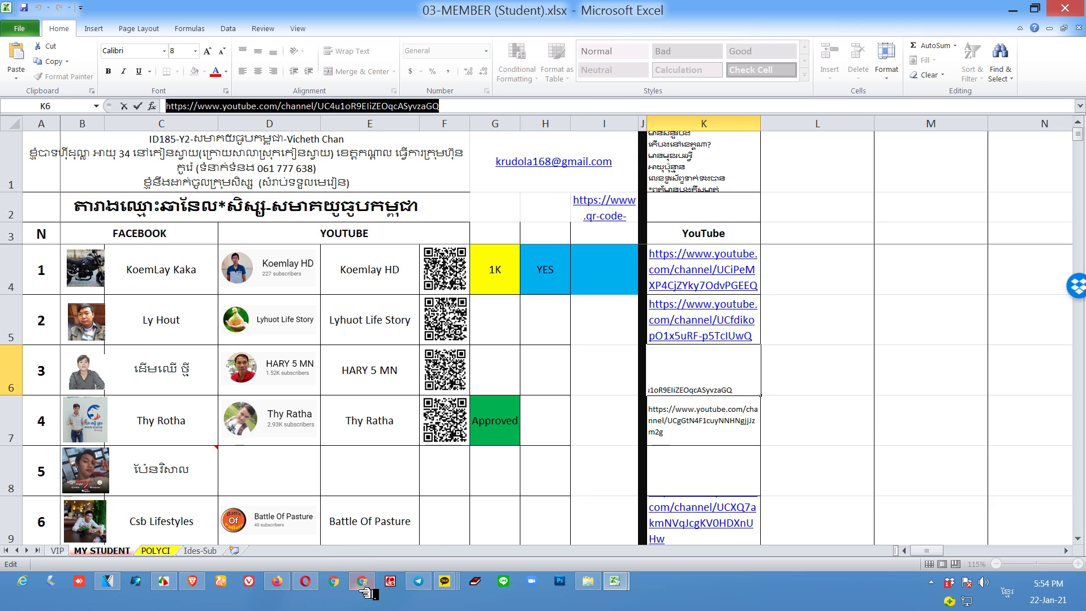
left_click(315, 587)
left_click_drag(572, 192, 146, 193)
type("https://www.youtube.com/channel/UC4u1oR9ElIZEOqcASyvzaGQ")
left_click(427, 232)
Copy the channel URL from cell K7 of the student workbook, search for it and include the matching channel in the section.
mouse_move(641, 585)
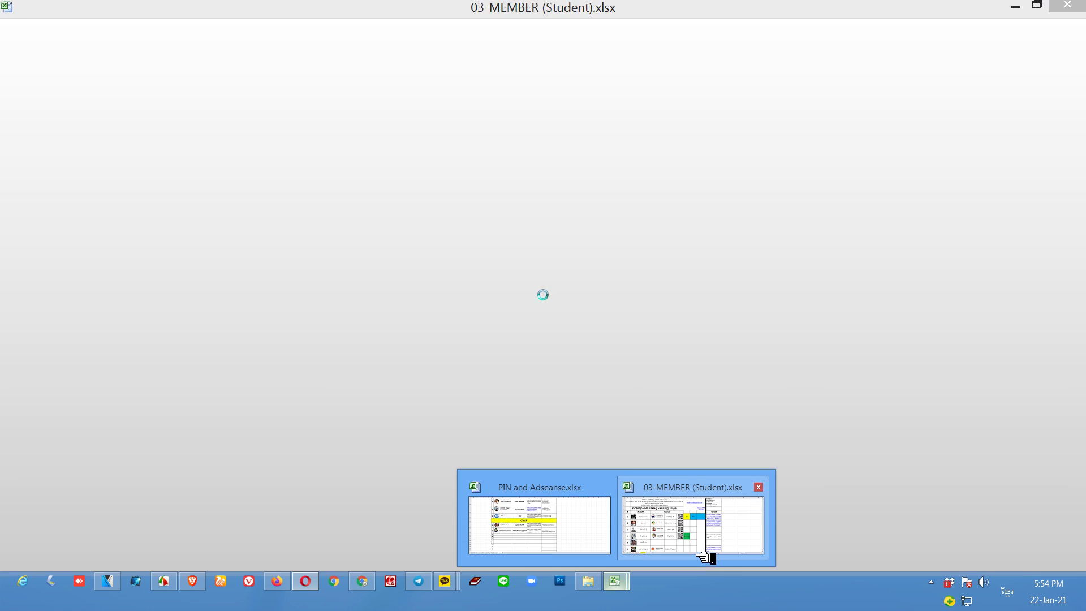
left_click(710, 552)
key("Down")
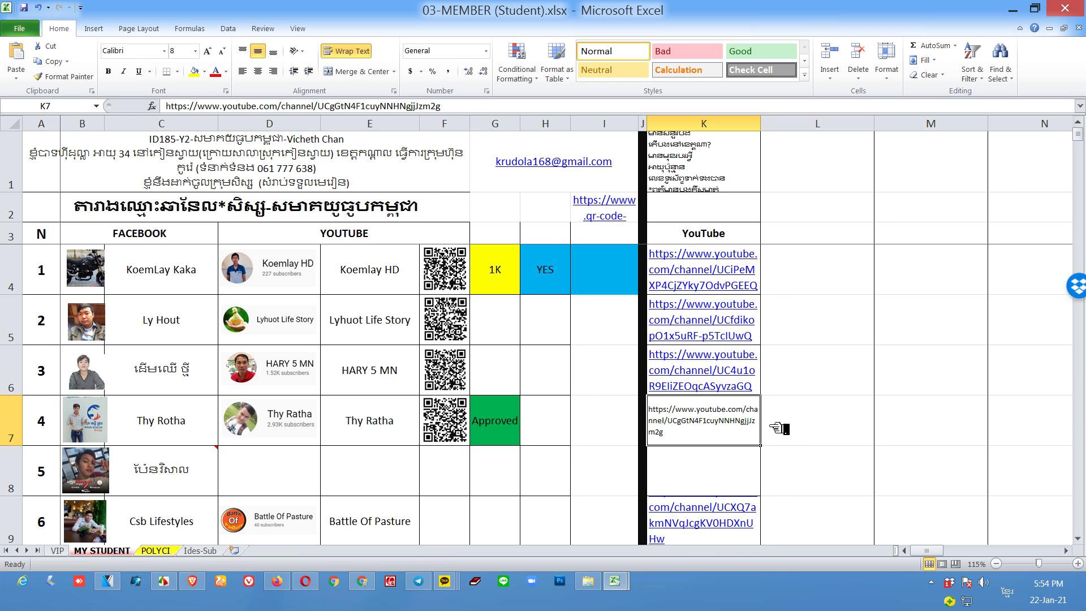
left_click_drag(461, 105, 11, 116)
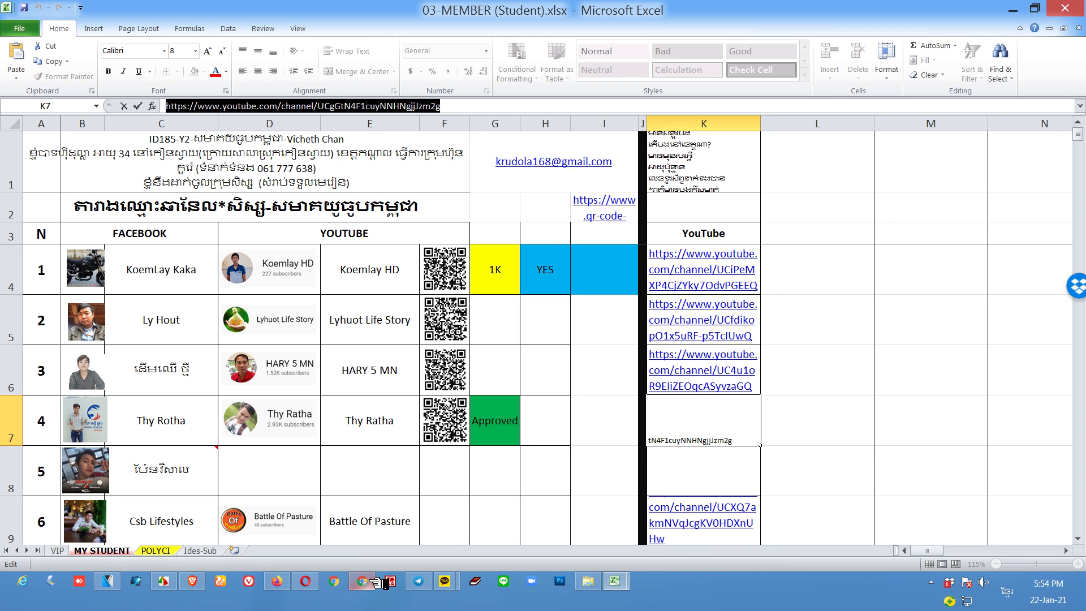
left_click(305, 583)
left_click_drag(555, 188, 515, 188)
key("ctrl+a")
type("https://www.youtube.com/channel/UCgGtN4F1cuyNNHNgjJzm2g")
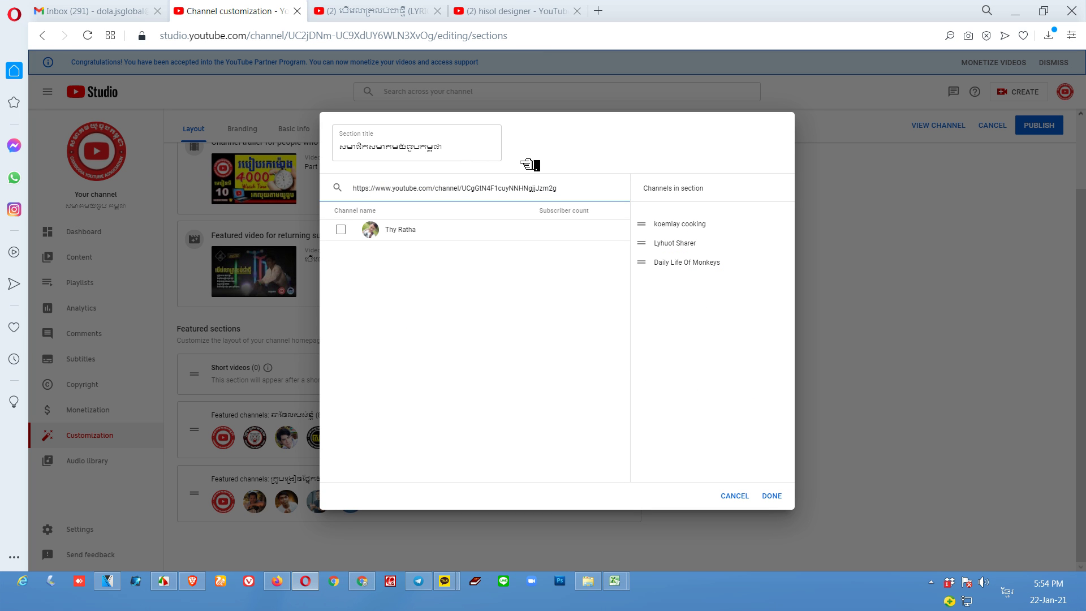
left_click(433, 238)
Copy the channel URL from cell K9 of the student workbook, search for it and include Battle Of Pasture in the section.
mouse_move(614, 581)
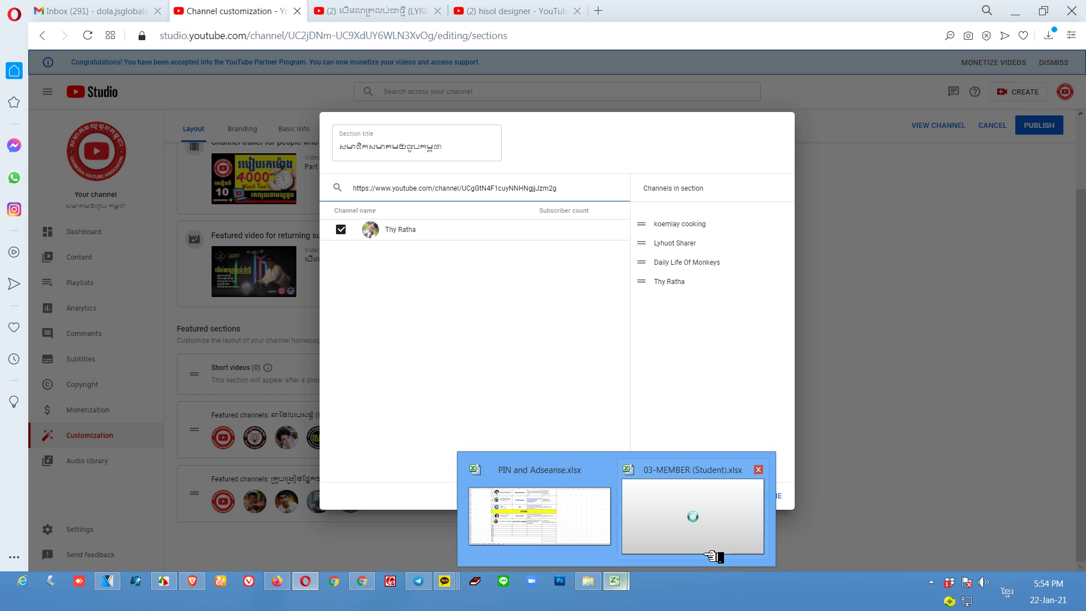
left_click(713, 487)
left_click(795, 480)
key("Down")
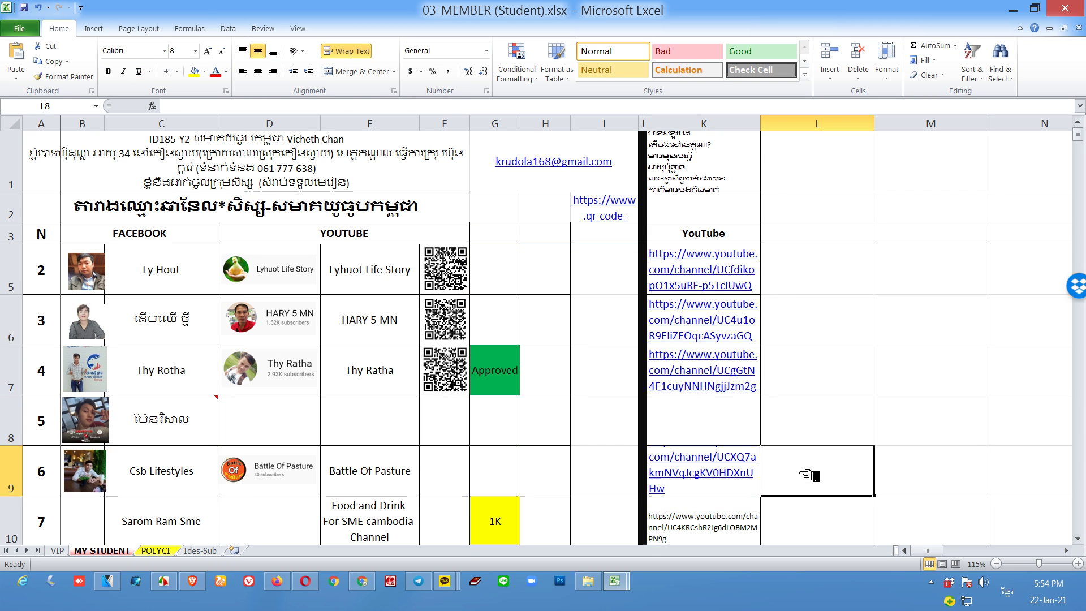
key("Left")
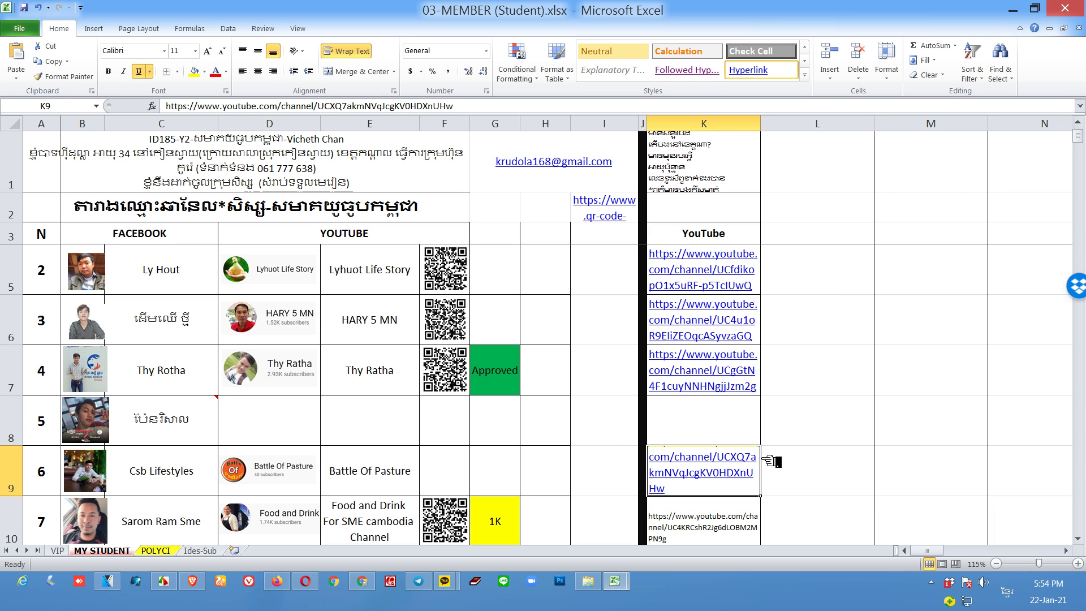
left_click(487, 106)
left_click_drag(509, 113, 98, 109)
key("ctrl+c")
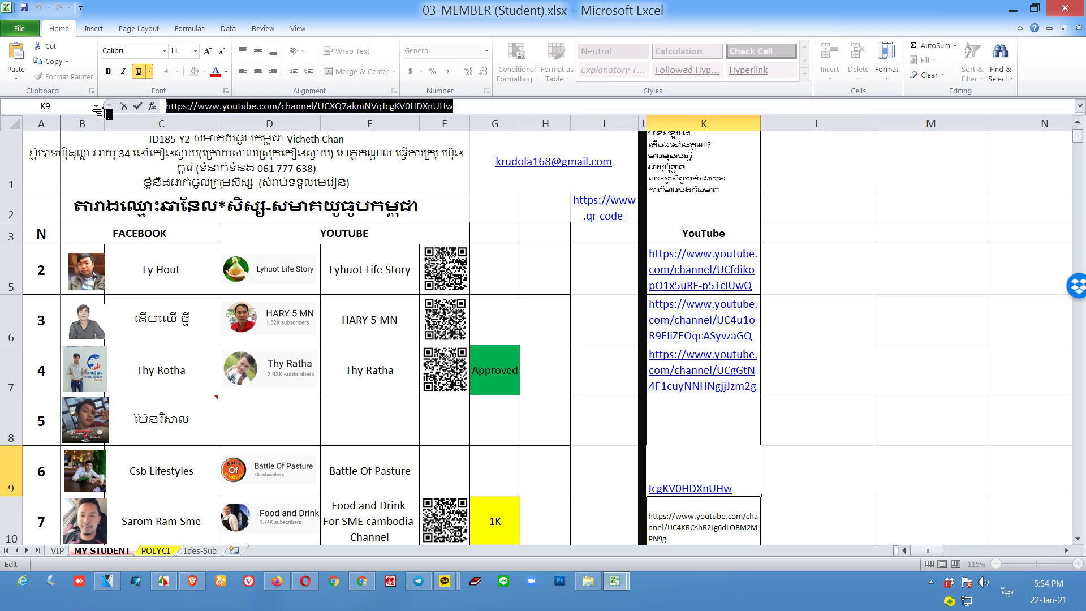
left_click(306, 581)
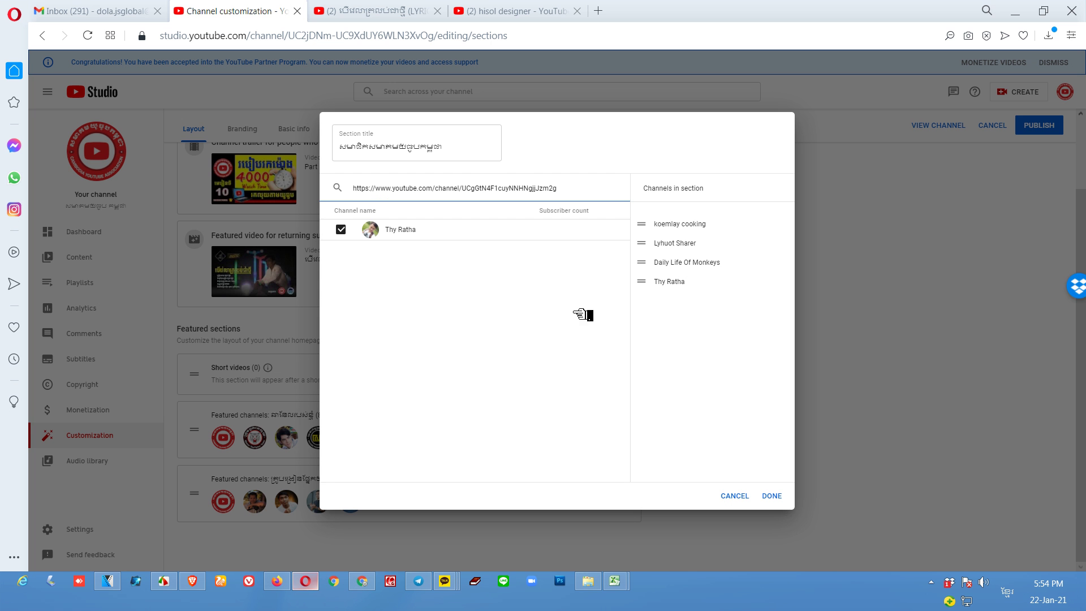
left_click_drag(583, 192, 281, 195)
key("ctrl+v")
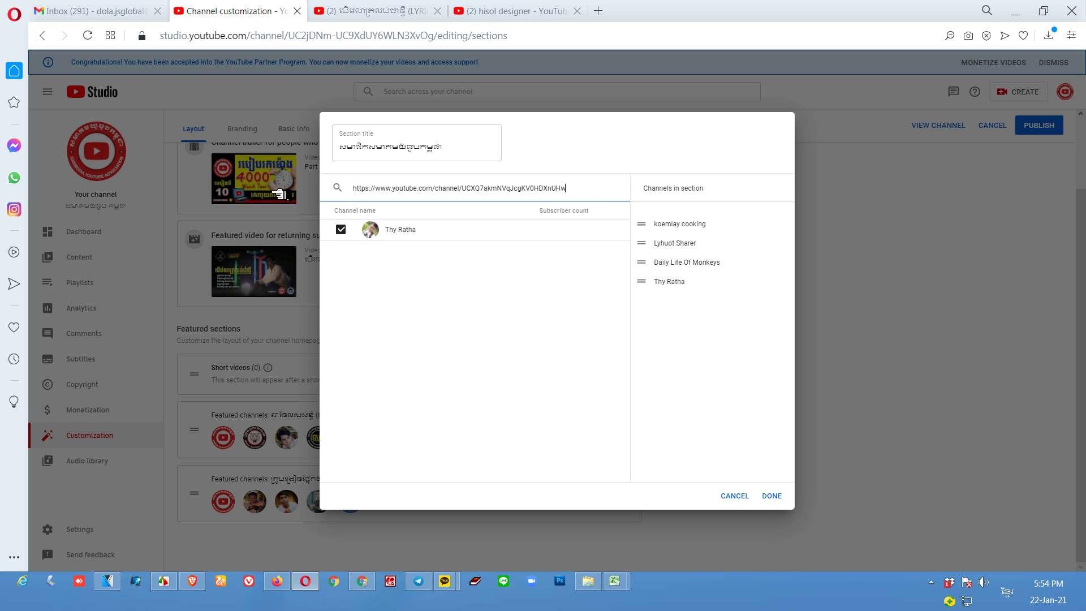
left_click(368, 233)
Copy the channel URL from cell K10 of the student workbook, search for it and include the Food and Drink For SME cambodia channel.
mouse_move(615, 581)
left_click(764, 533)
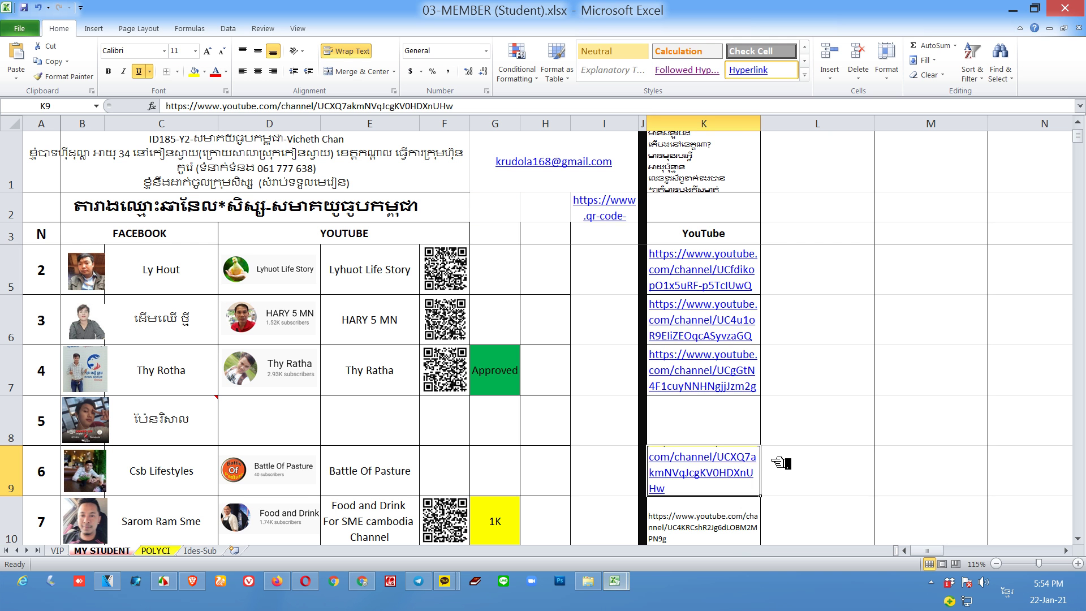
key("Down")
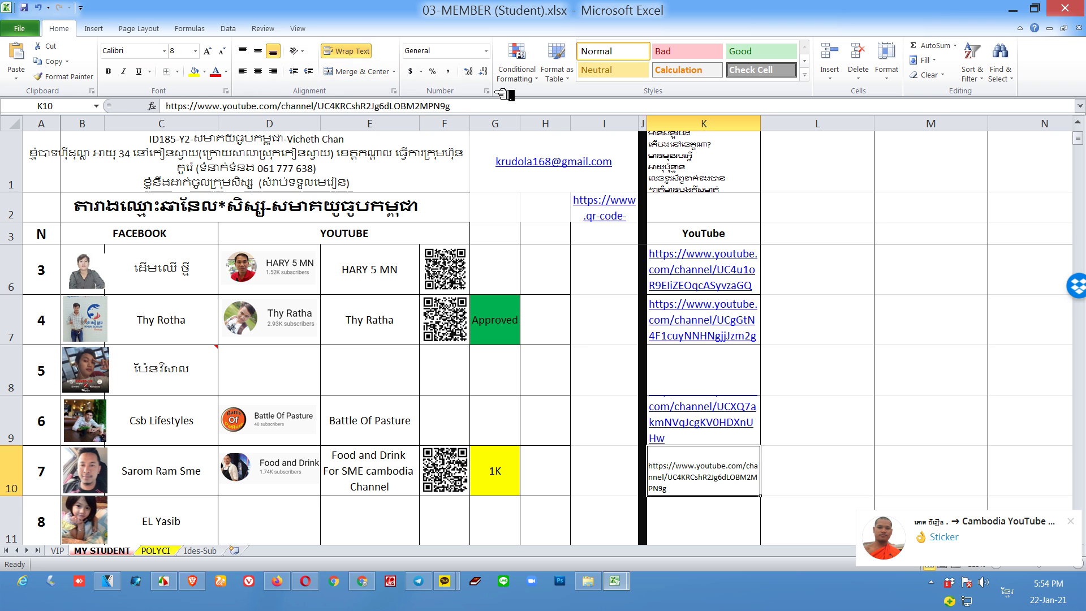
left_click_drag(488, 112, 166, 106)
key("ctrl+c")
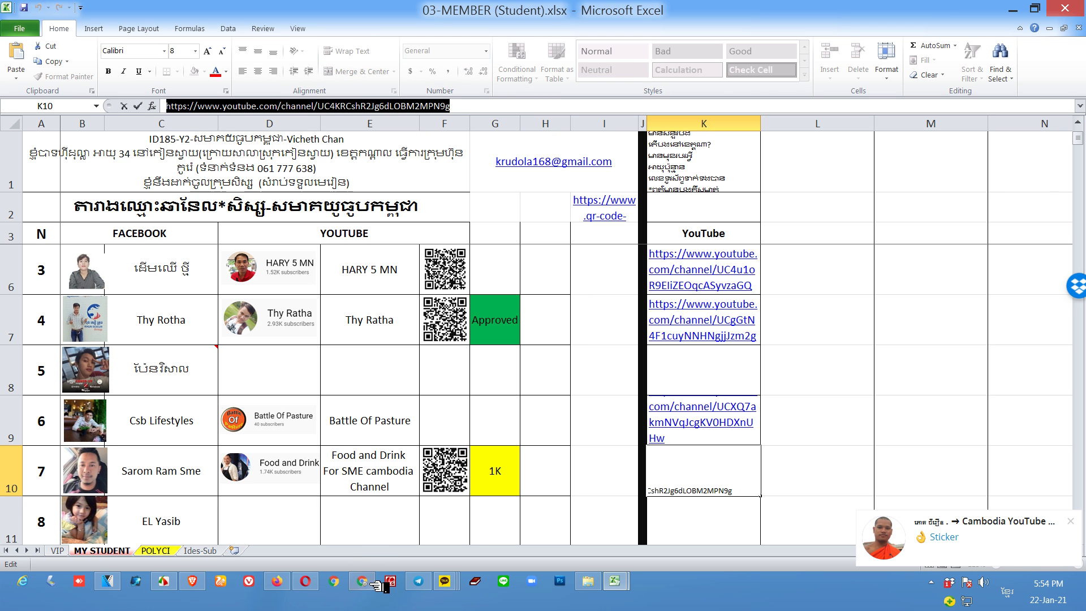
left_click(306, 581)
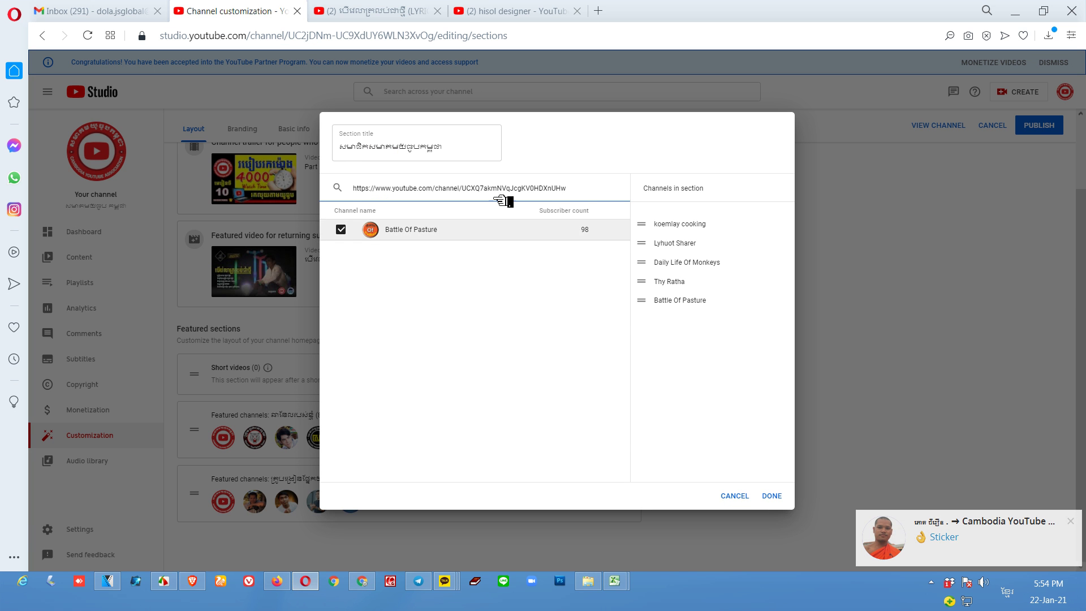
left_click_drag(593, 192, 253, 177)
key("ctrl+v")
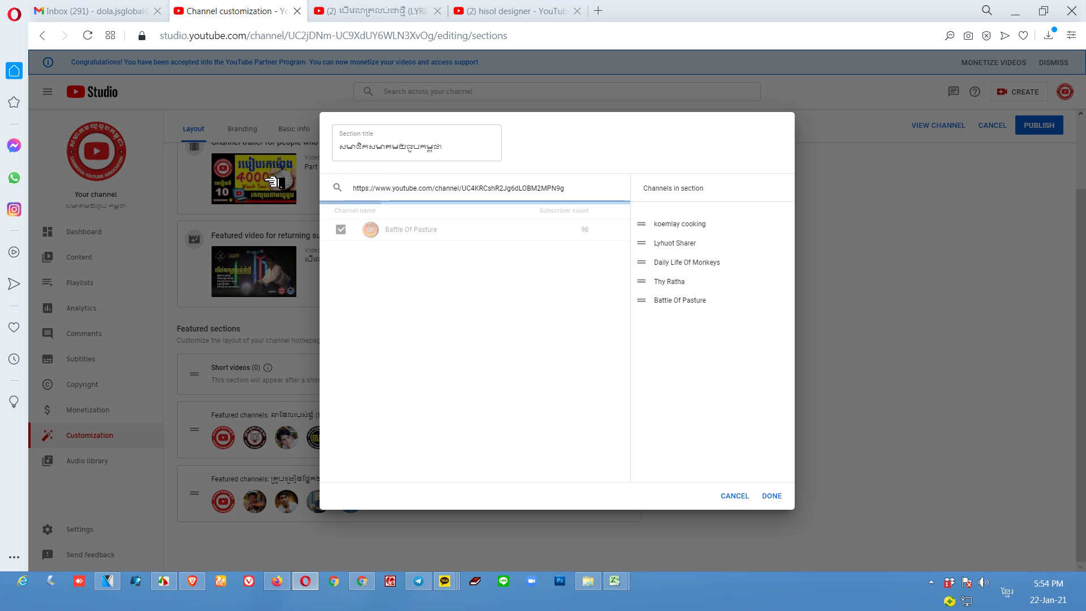
left_click(340, 229)
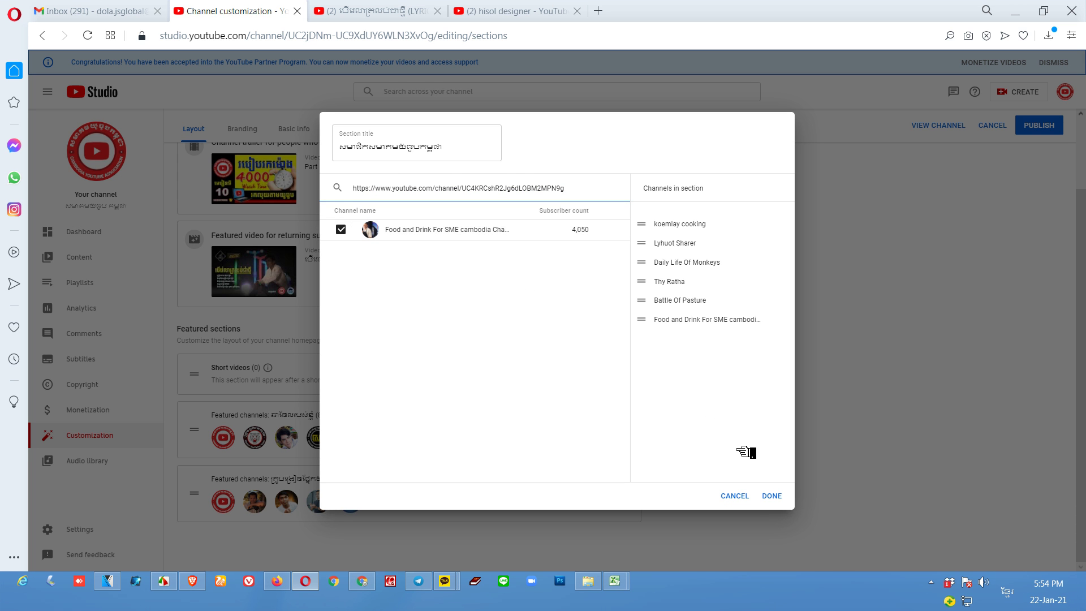
Save the new Featured channels section and publish the channel layout changes.
left_click(772, 496)
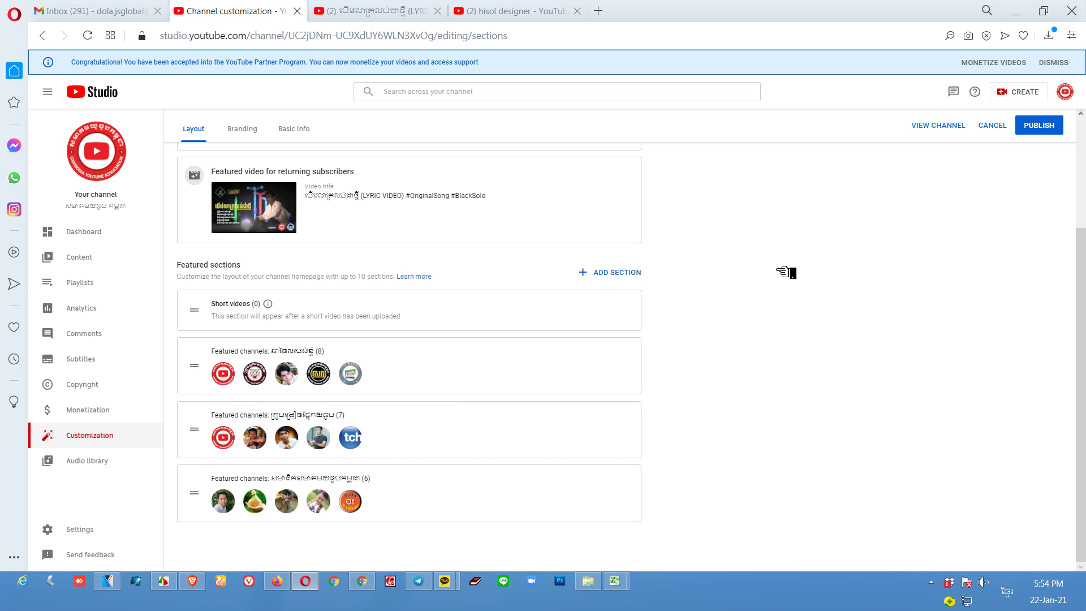
left_click(1047, 129)
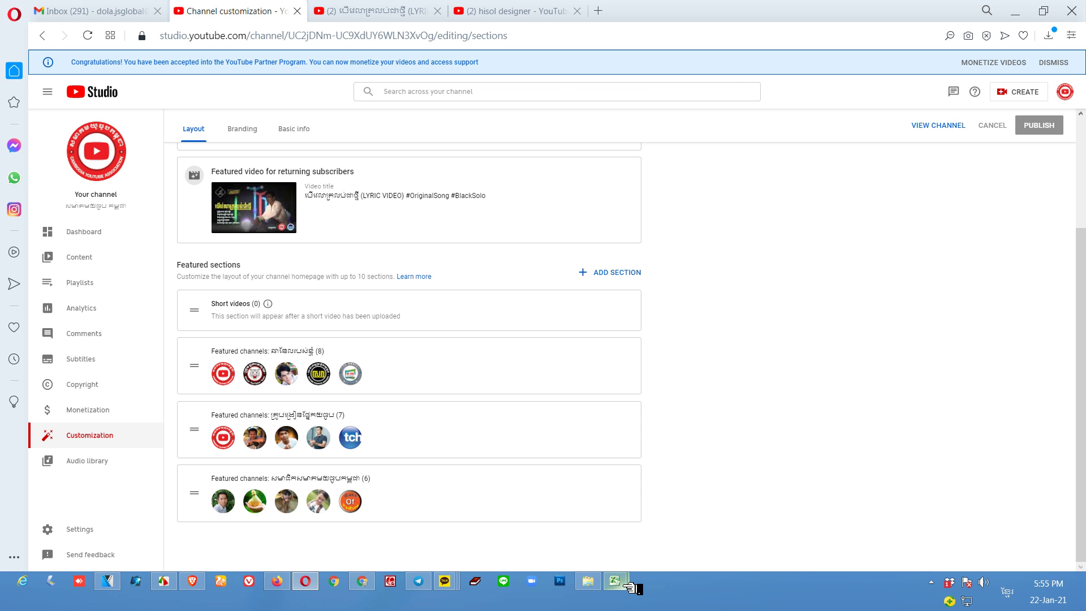
Switch to the PIN and Adseanse.xlsx workbook in Excel and close it.
mouse_move(629, 589)
left_click(541, 509)
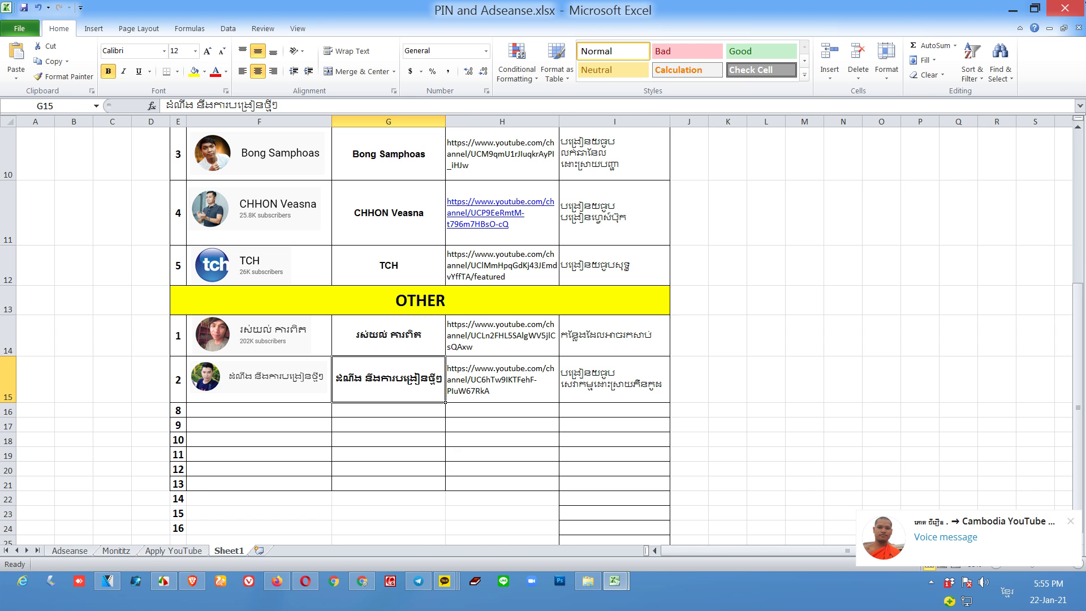
left_click(1067, 9)
left_click(552, 313)
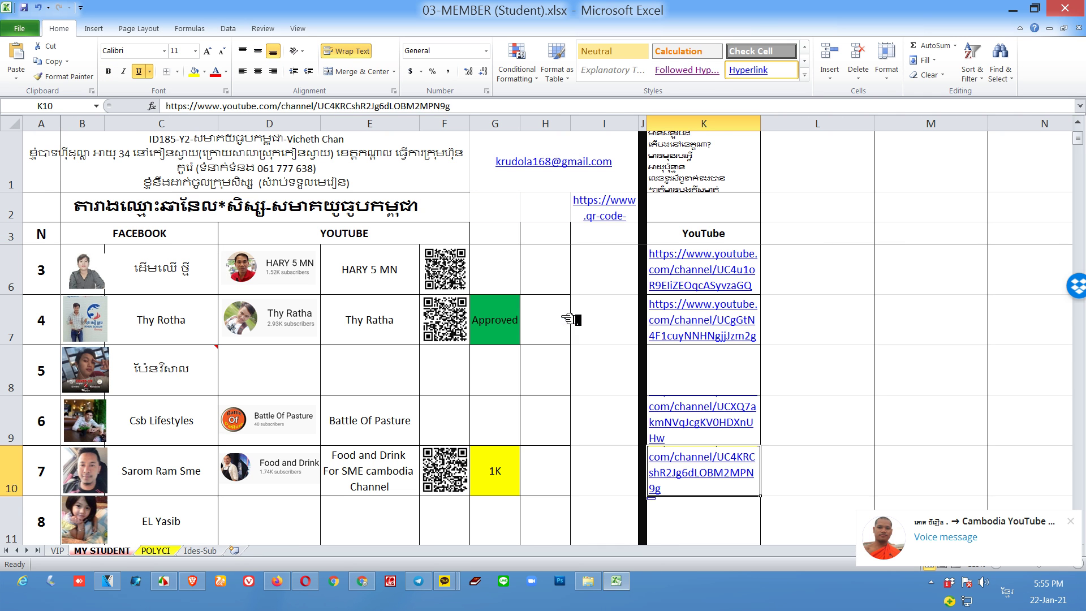
Copy the channel URL from cell K12 of the student workbook and return to the channel customization page.
left_click(803, 479)
key("Down")
key("Down")
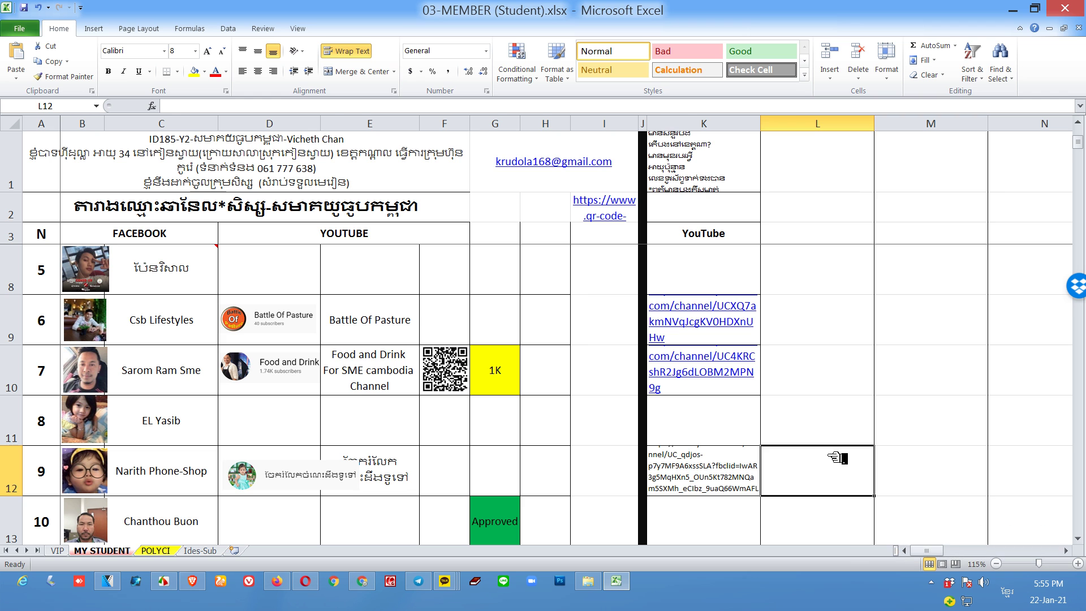
key("Left")
left_click_drag(835, 107, 73, 108)
key("alt+Tab")
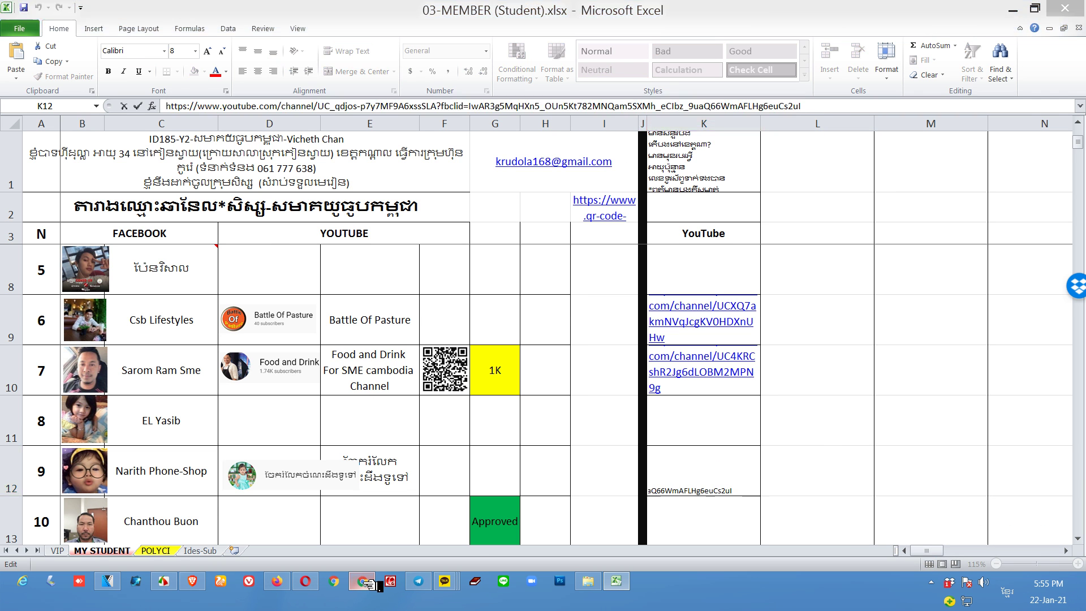
key("alt+Tab")
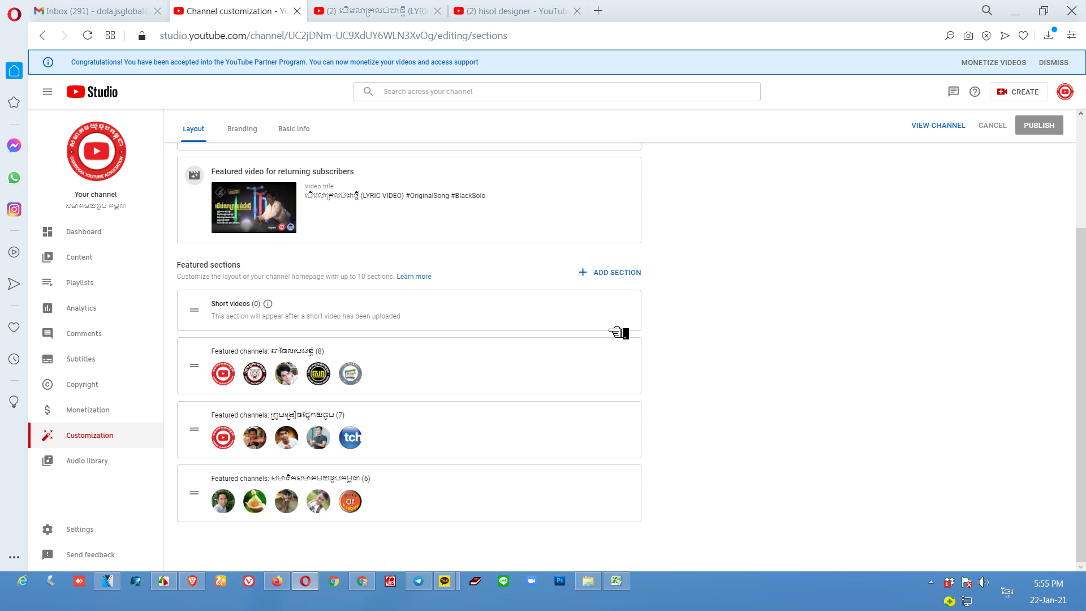
Open the third Featured channels section for editing and search for the copied channel URL.
left_click(622, 485)
left_click(662, 485)
left_click(465, 187)
key("ctrl+v")
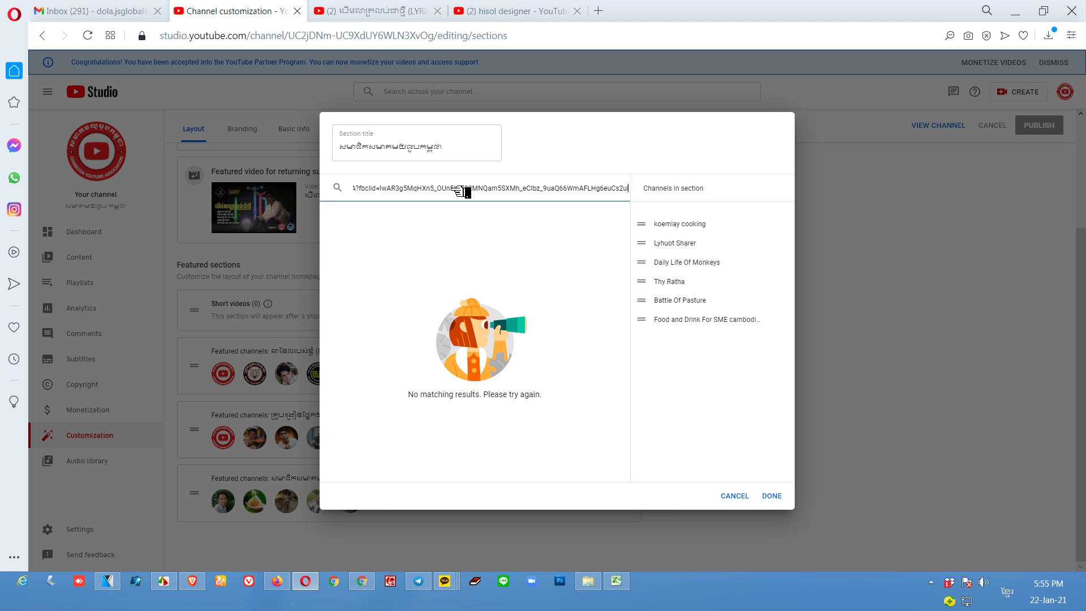
Copy the channel name from cell E12 of the student workbook, search for it and include the ចែករំលែកចំណេះដឹងទូទៅ channel in the section.
left_click(615, 582)
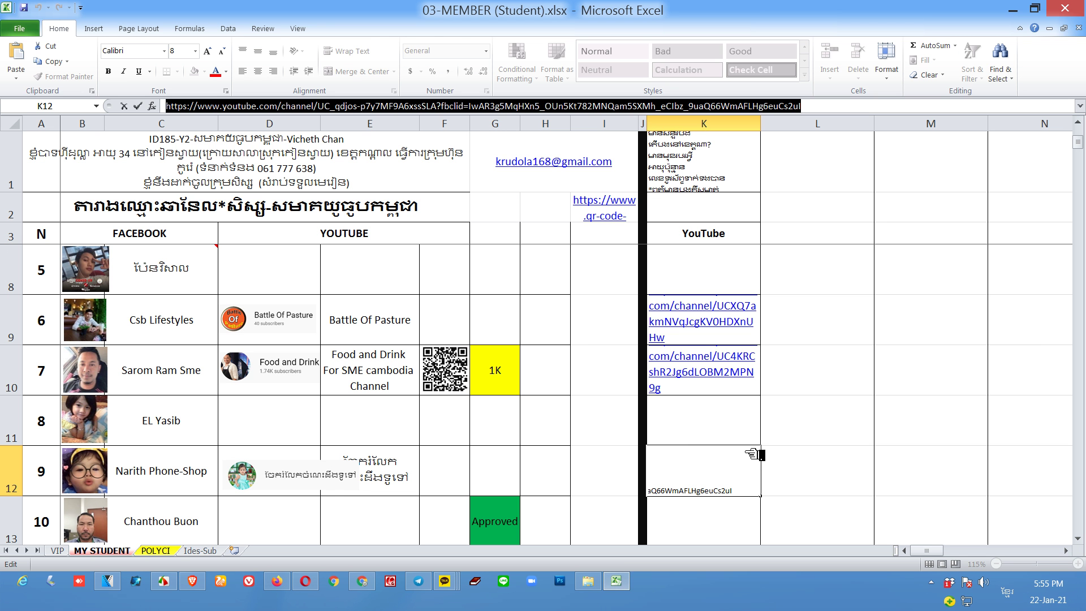
left_click(813, 477)
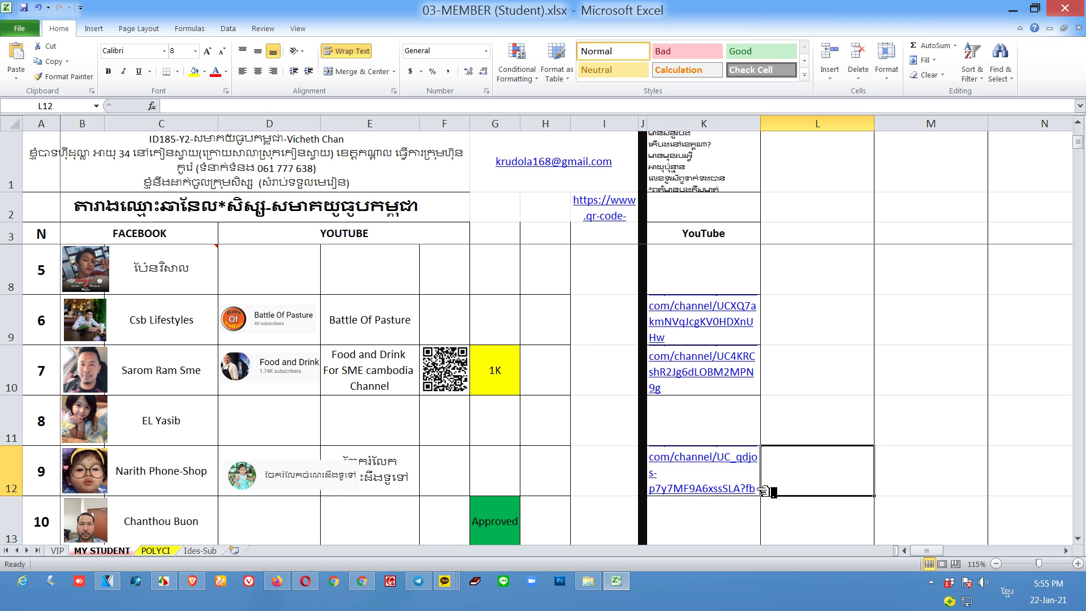
left_click(411, 479)
left_click_drag(411, 478, 266, 457)
key("ctrl+c")
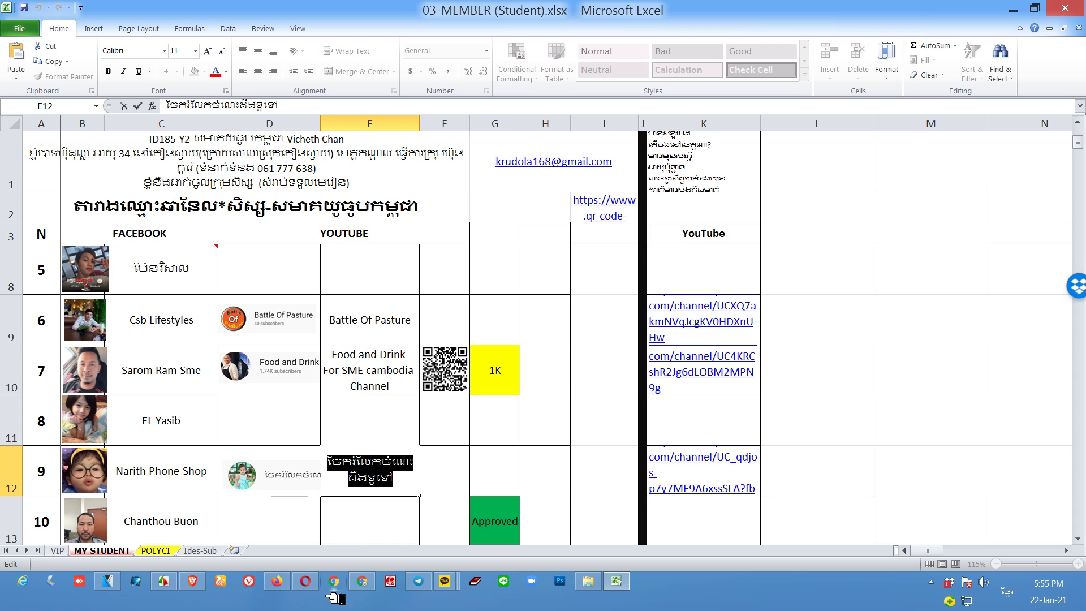
left_click(305, 581)
triple_click(443, 193)
key("ctrl+v")
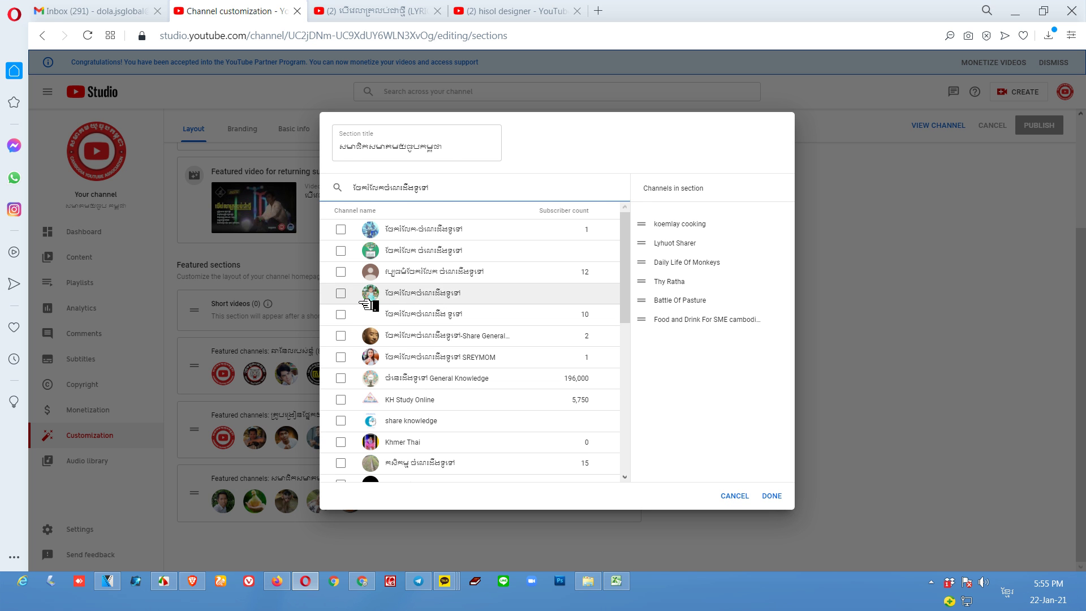
left_click(617, 581)
left_click(617, 581)
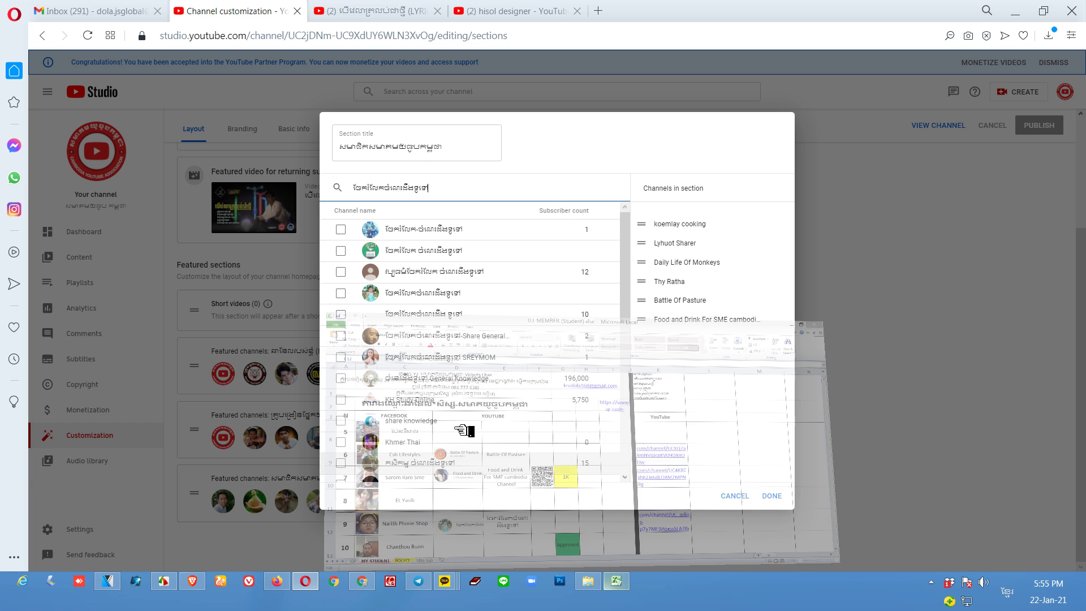
left_click(340, 293)
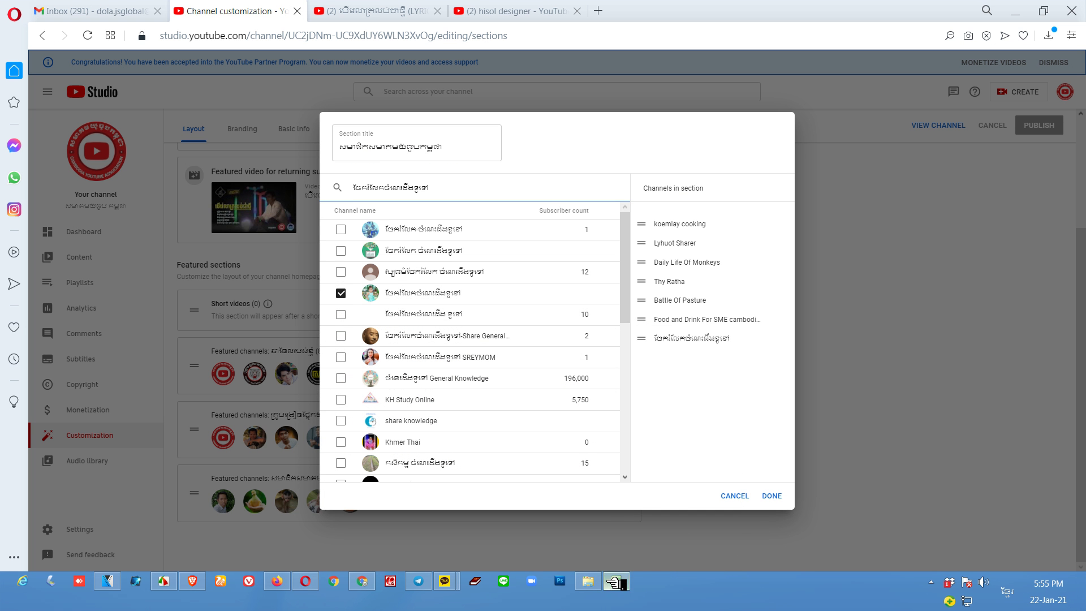
Try to find the next channel by searching for the URL copied from cell K14 of the student workbook.
left_click(616, 581)
left_click(717, 427)
key("Down")
key("Down")
key("Down")
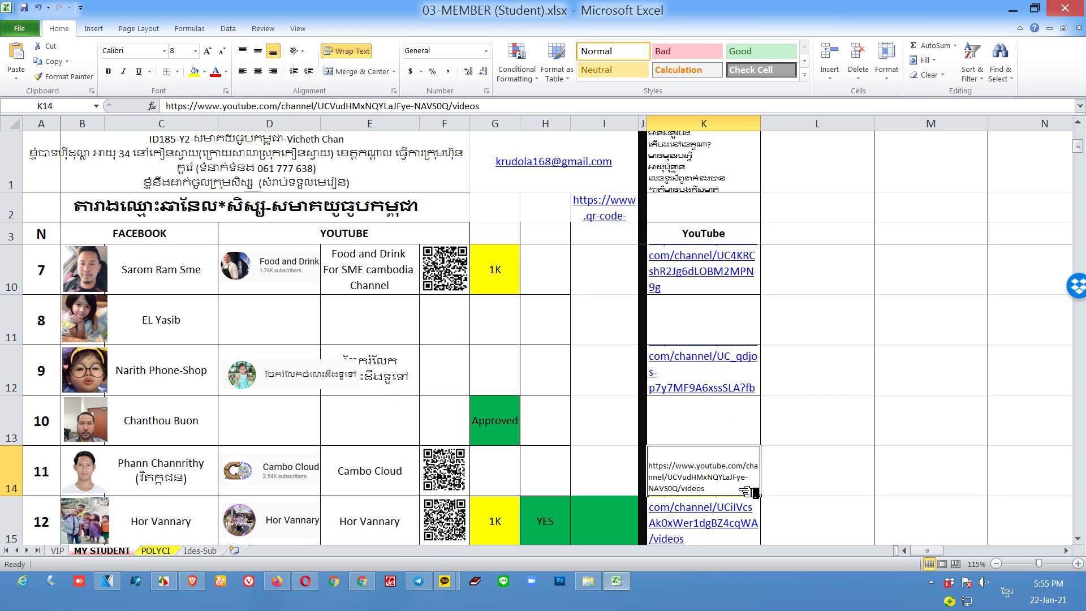
double_click(747, 491)
left_click_drag(746, 491, 586, 456)
key("ctrl+c")
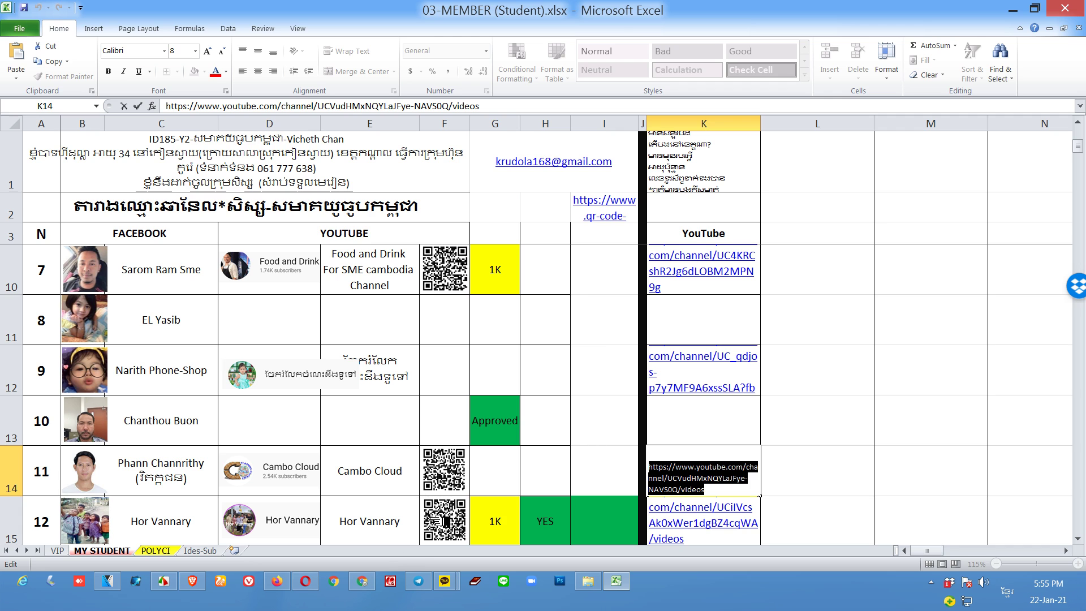
left_click(306, 581)
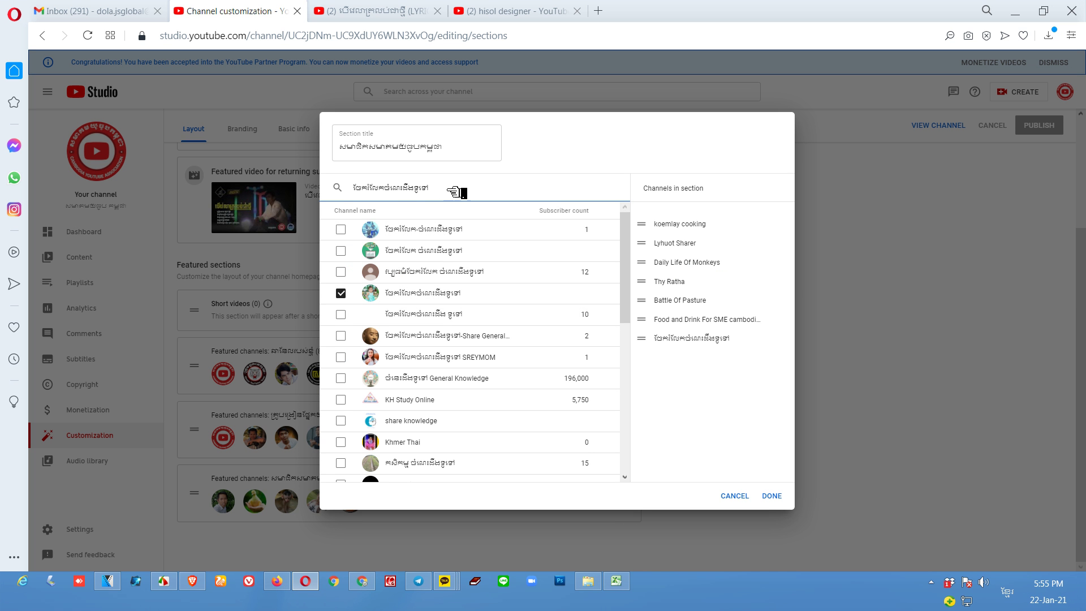
key("ctrl+a")
key("ctrl+v")
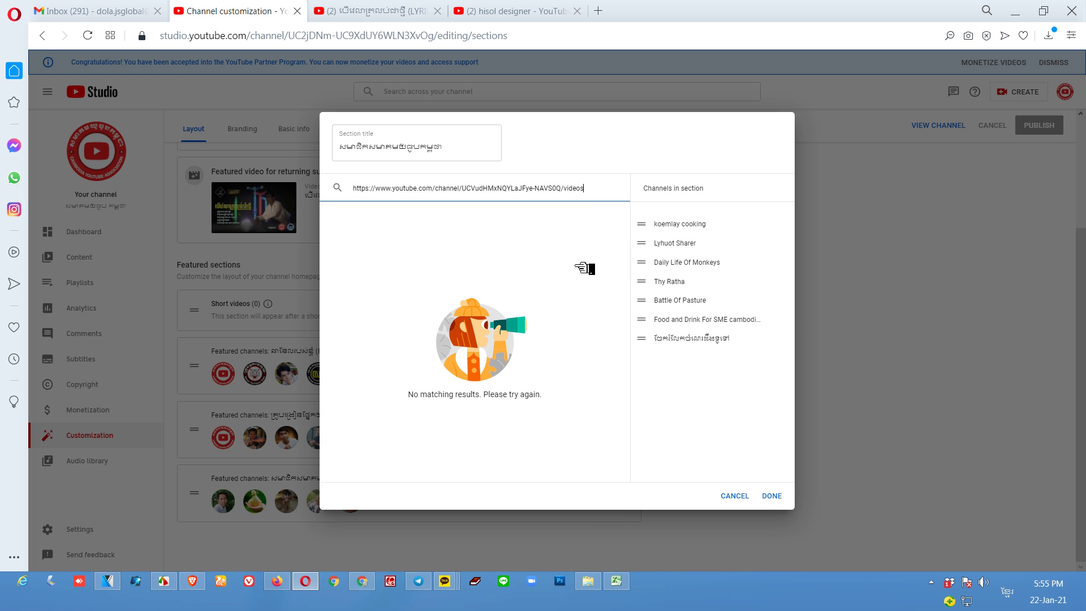
Copy the name Cambo Cloud from cell E14 of the student workbook, search for it and include the Cambo Cloud channel with 2,740 subscribers.
left_click(617, 581)
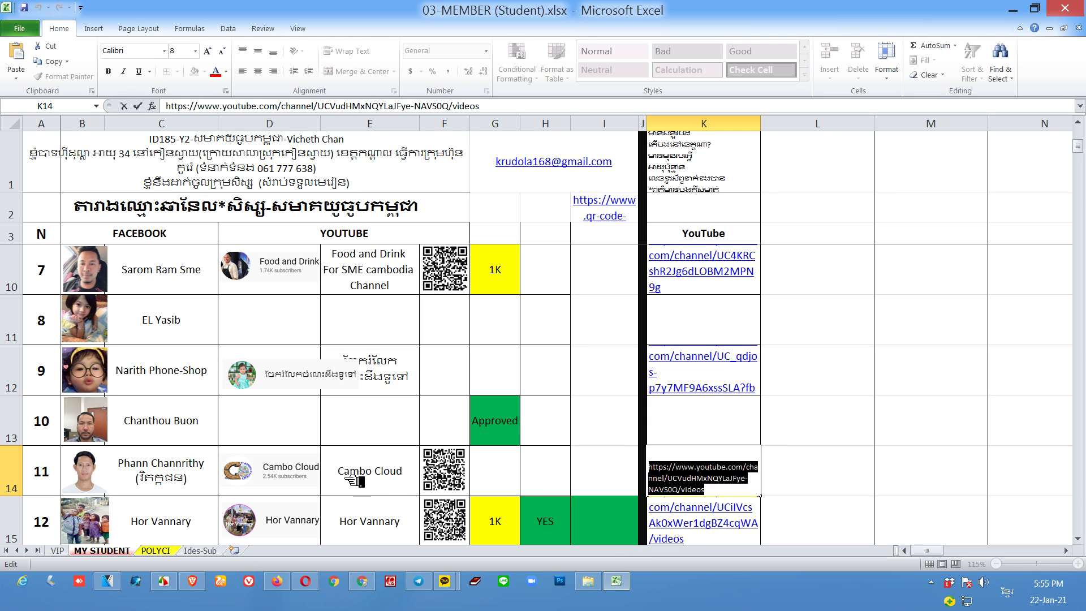
double_click(373, 472)
left_click_drag(403, 475, 339, 504)
key("ctrl+c")
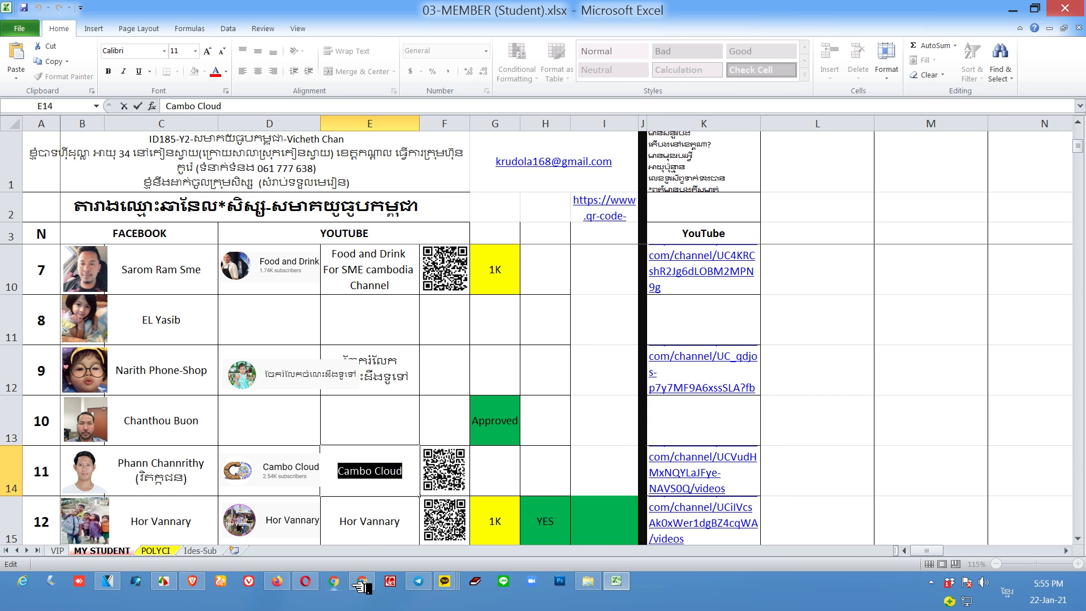
mouse_move(371, 585)
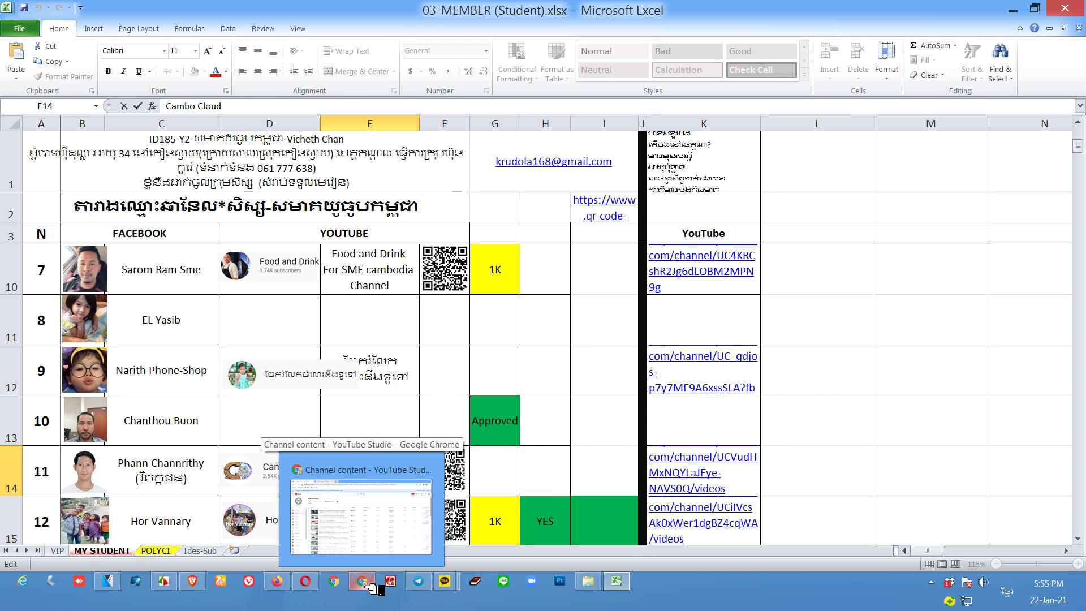
left_click(306, 581)
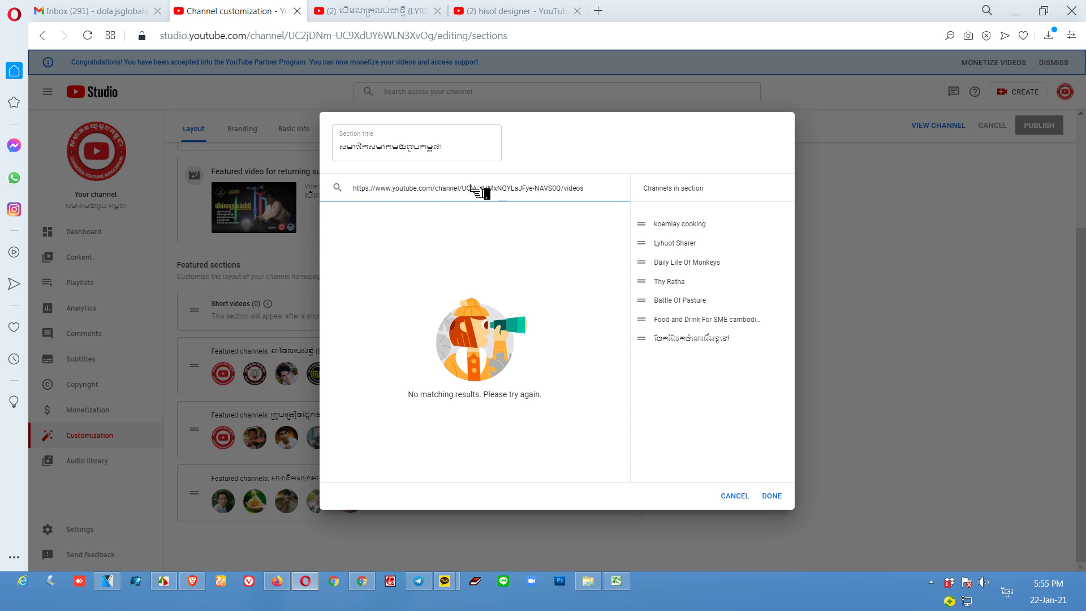
key("ctrl+a")
key("ctrl+v")
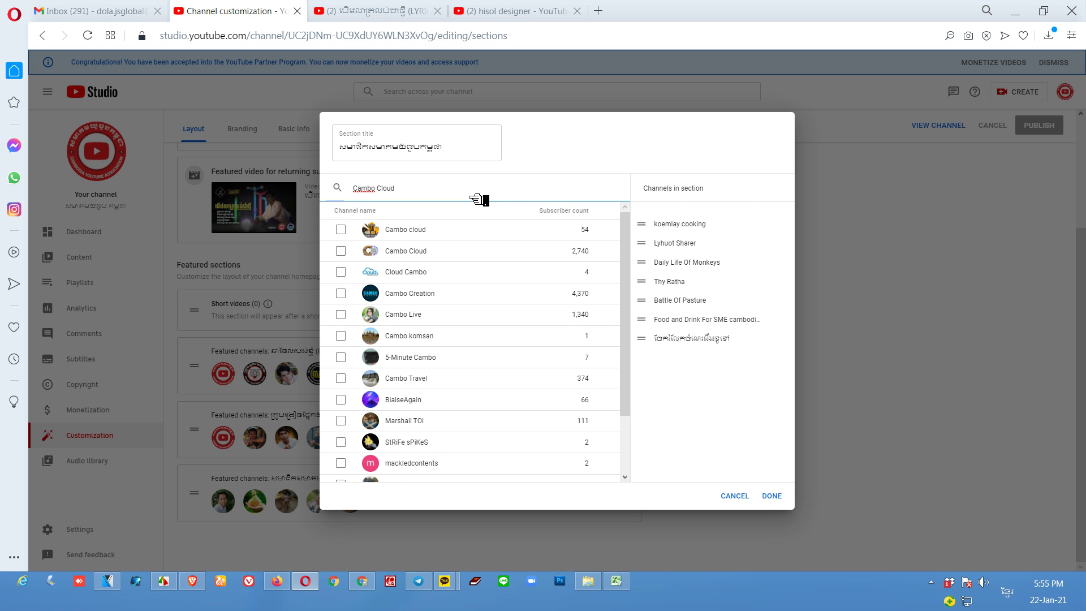
left_click(375, 254)
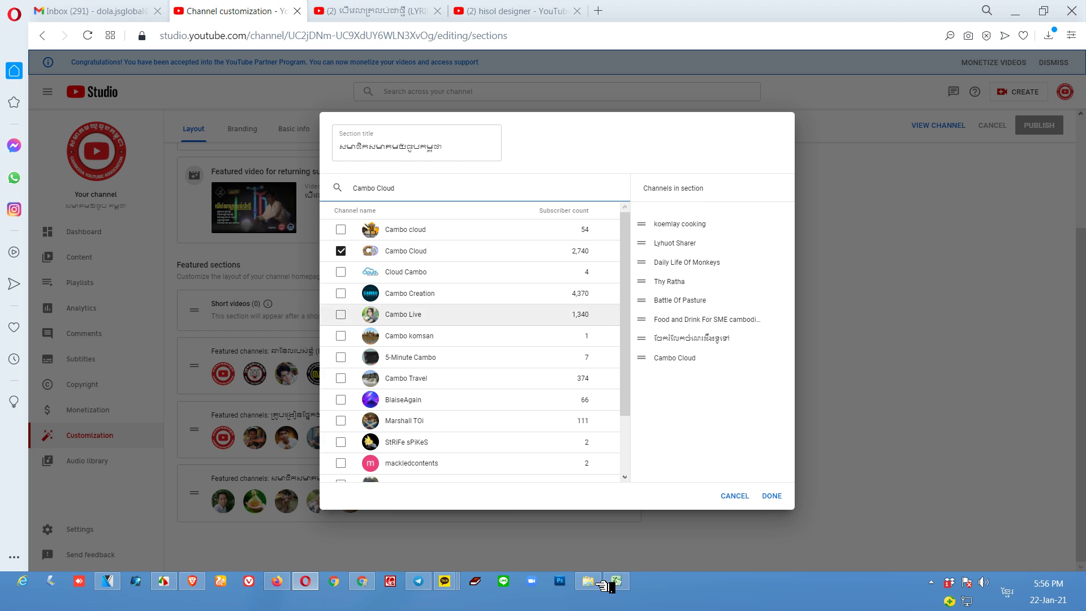
Copy the channel URL from cell K15 of the student workbook, search for it and include the matching channel.
left_click(617, 581)
left_click(789, 513)
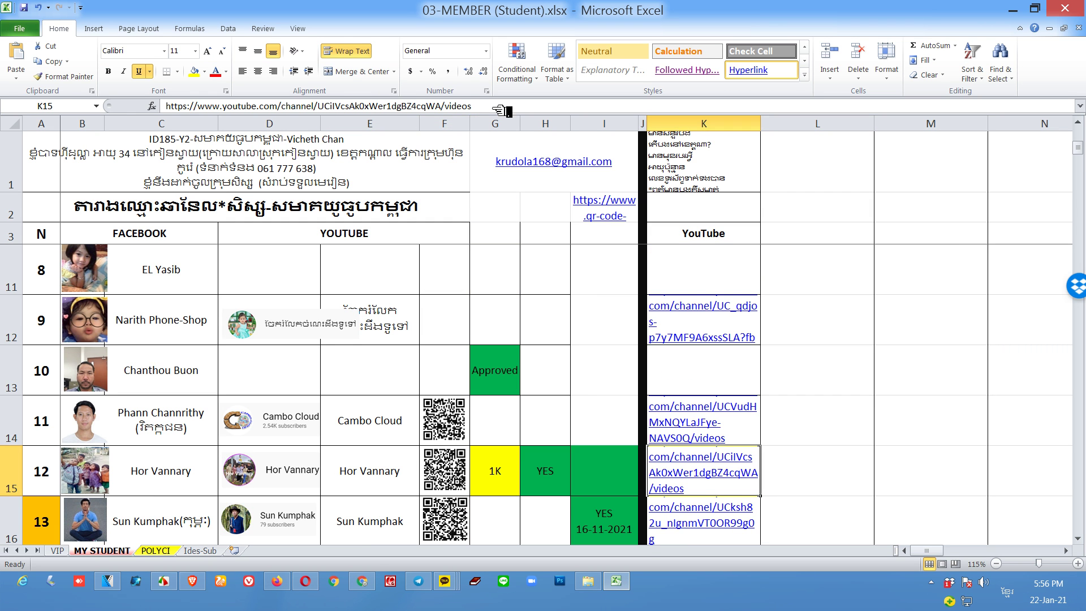
left_click(305, 581)
left_click(439, 191)
type("https://www.youtube.com/channel/UCilVcsAk0xWer1dgBZ4cqWA/videos")
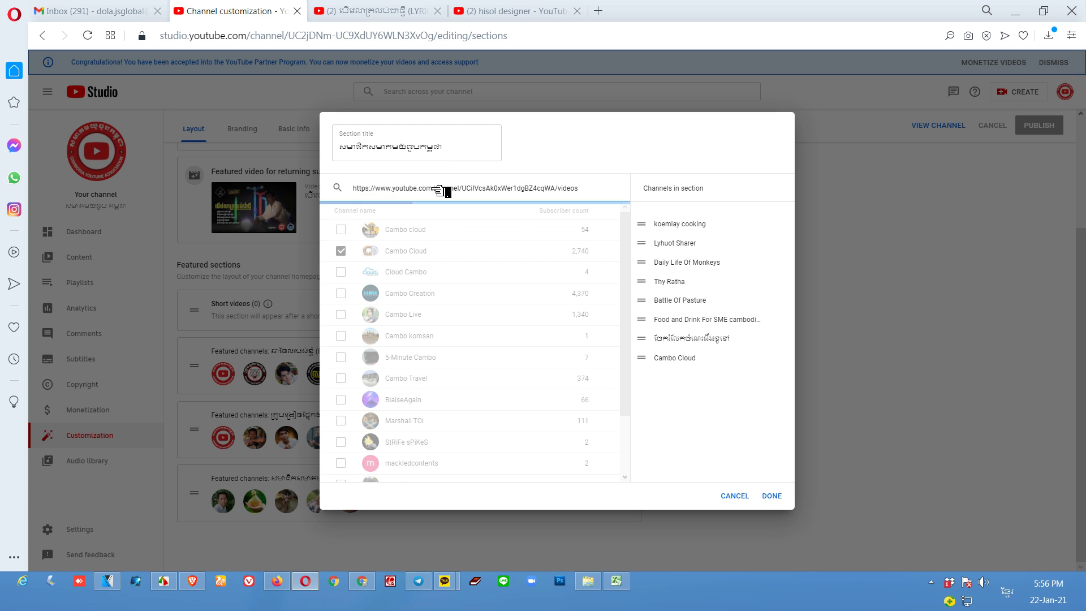
left_click(425, 233)
Copy the channel URL from cell K16 of the student workbook, search for it and include the matching channel.
key("alt+Tab")
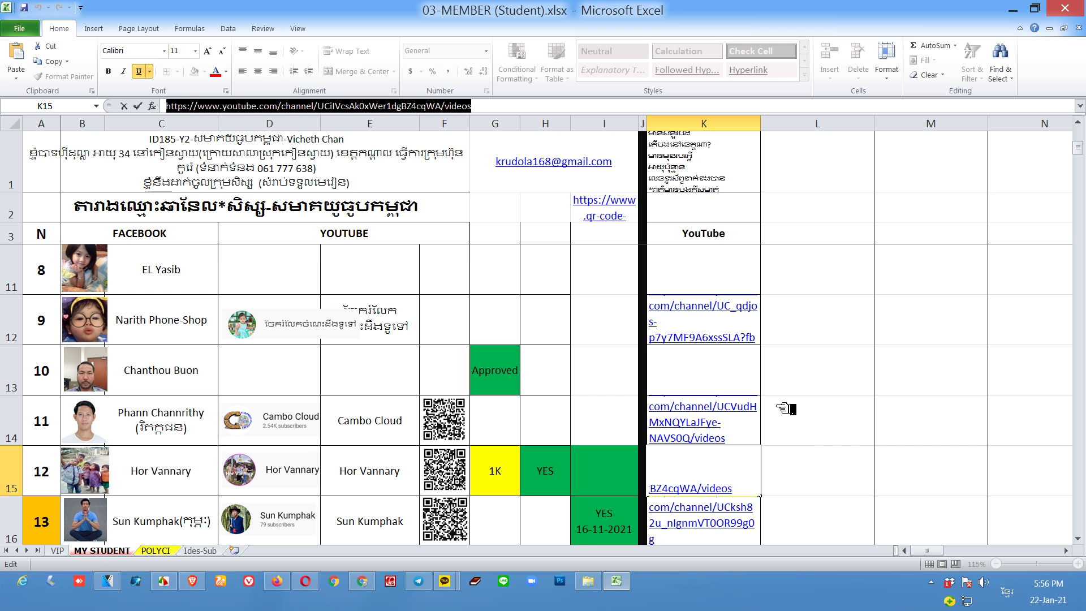
key("Tab")
key("Down")
key("Down")
key("Down")
key("Down")
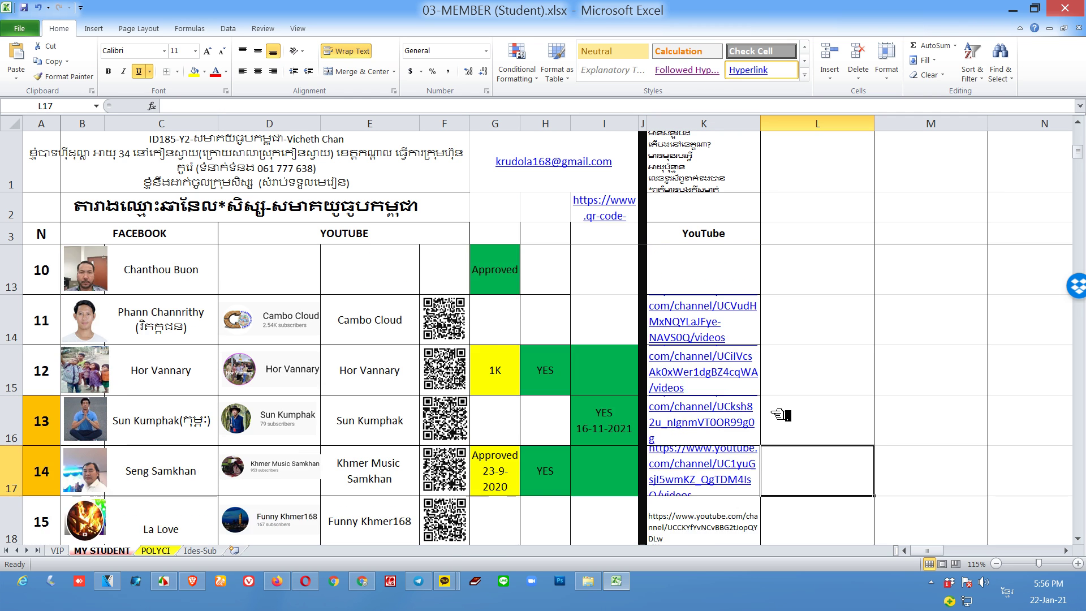
left_click(746, 331)
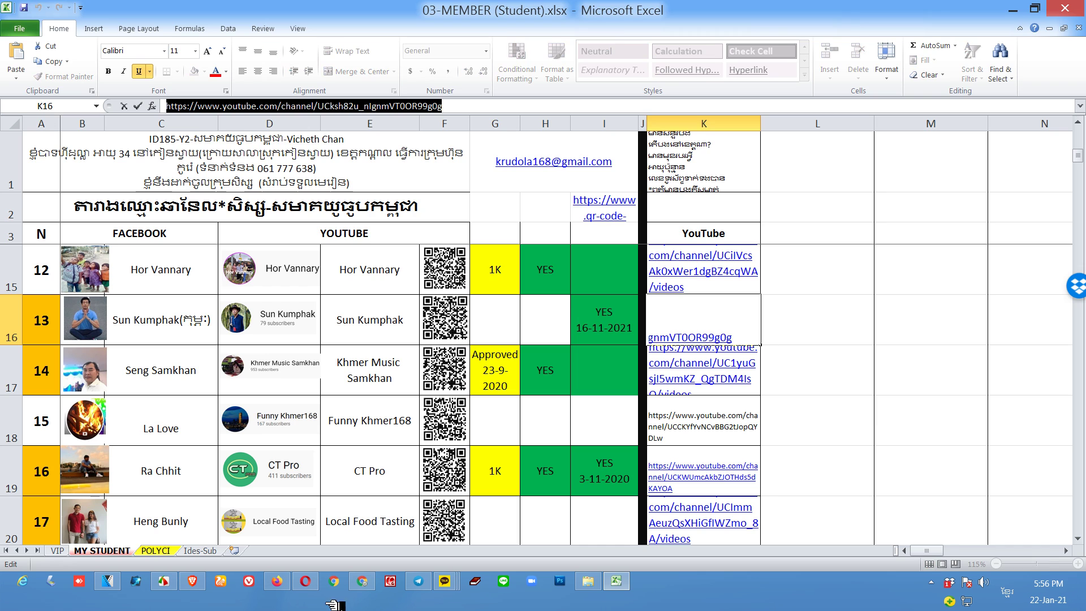
left_click(305, 581)
triple_click(594, 189)
type("https://www.youtube.com/channel/UCksh82u_nIgnmVT0OR99g0g")
left_click(390, 232)
Copy the channel URL from cell K17 of the student workbook, search for it and include the matching channel.
left_click(617, 581)
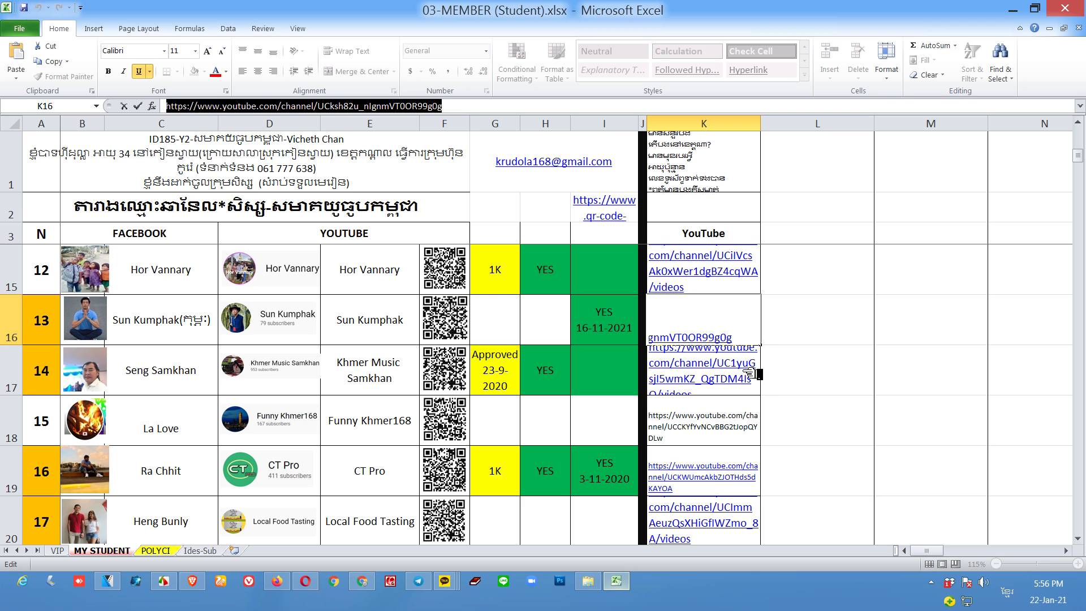
left_click(795, 386)
key("Left")
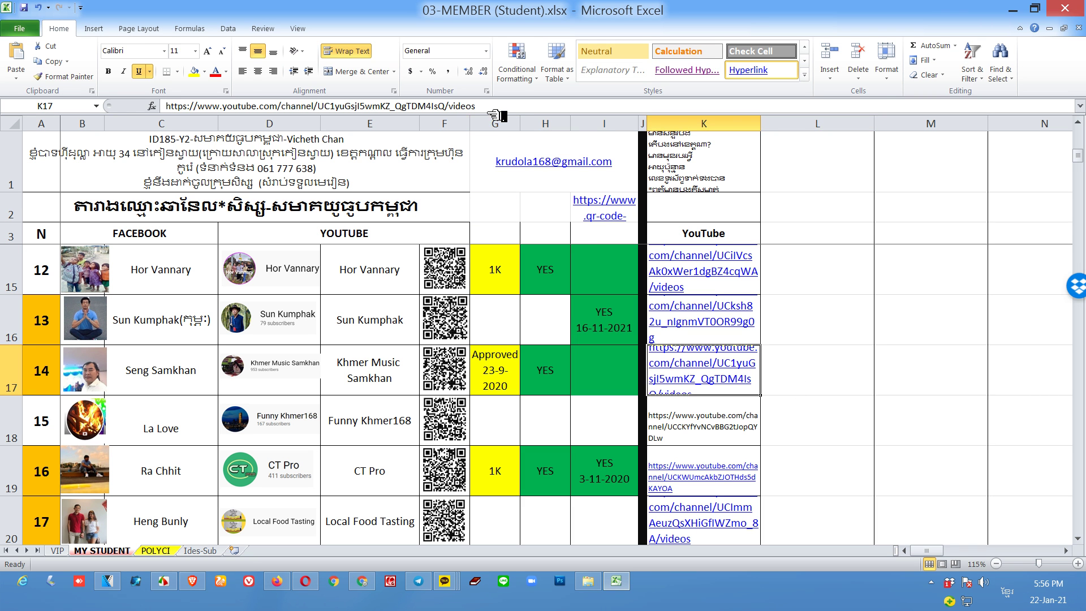
key("F2")
key("shift+Home")
key("ctrl+c")
left_click(305, 581)
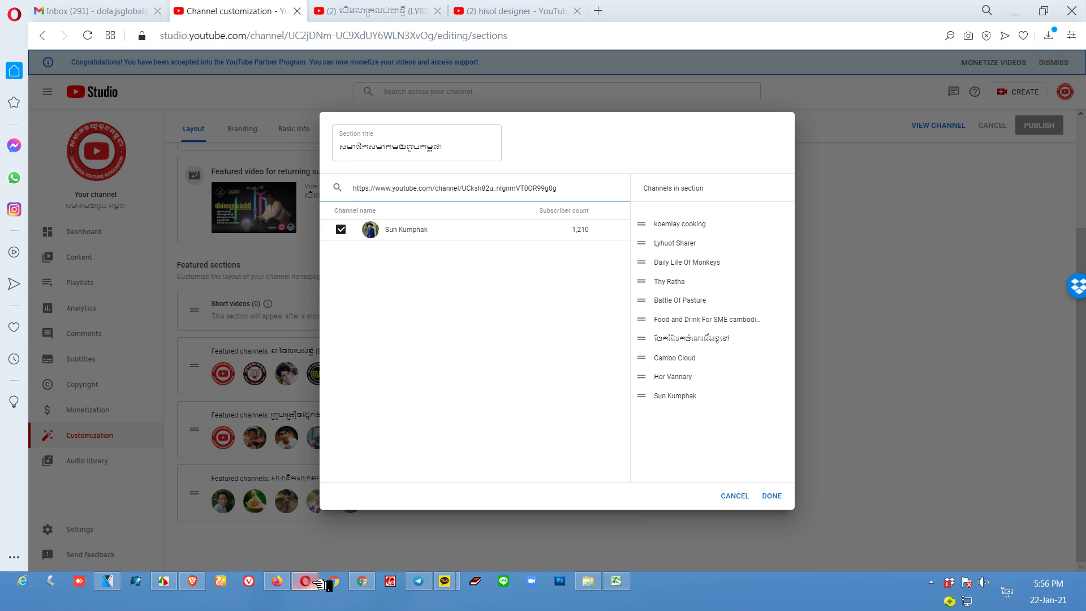
triple_click(478, 184)
key("ctrl+v")
left_click(394, 236)
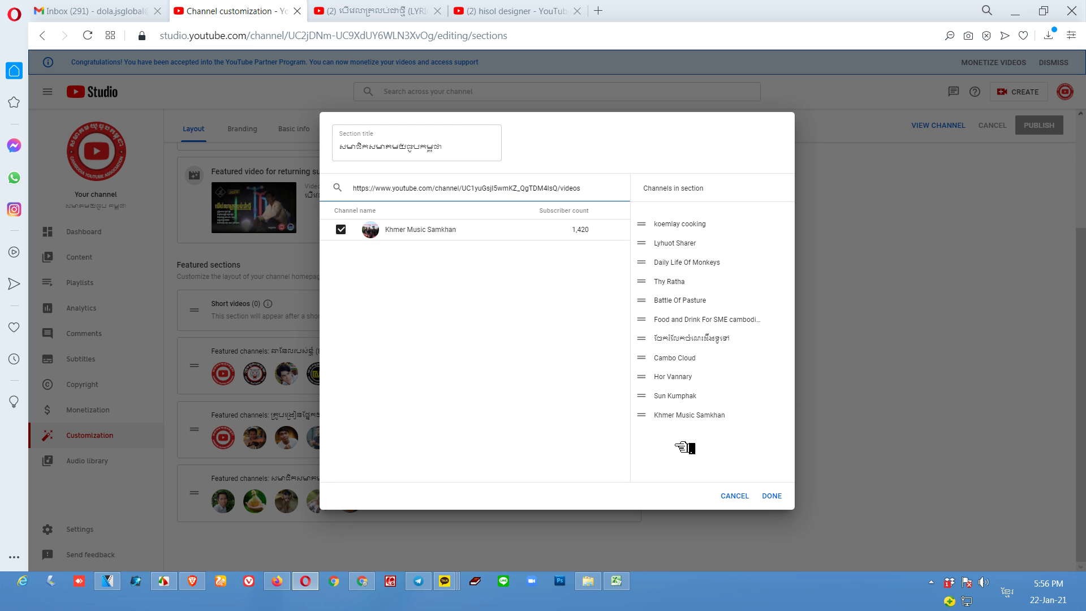
Save the edited third Featured channels section and publish the channel layout changes.
left_click(773, 496)
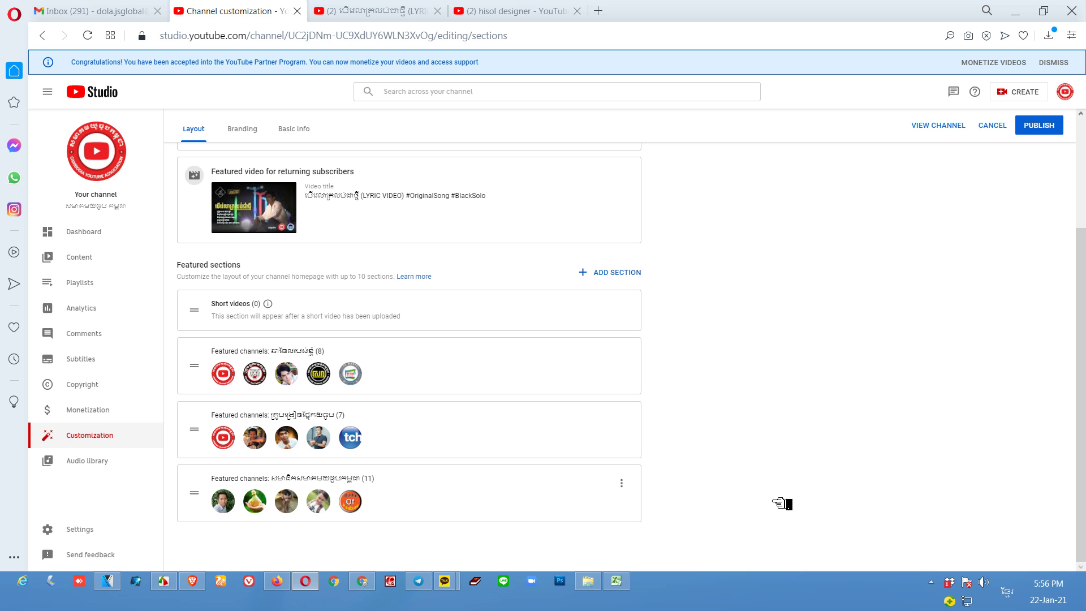
left_click(1051, 124)
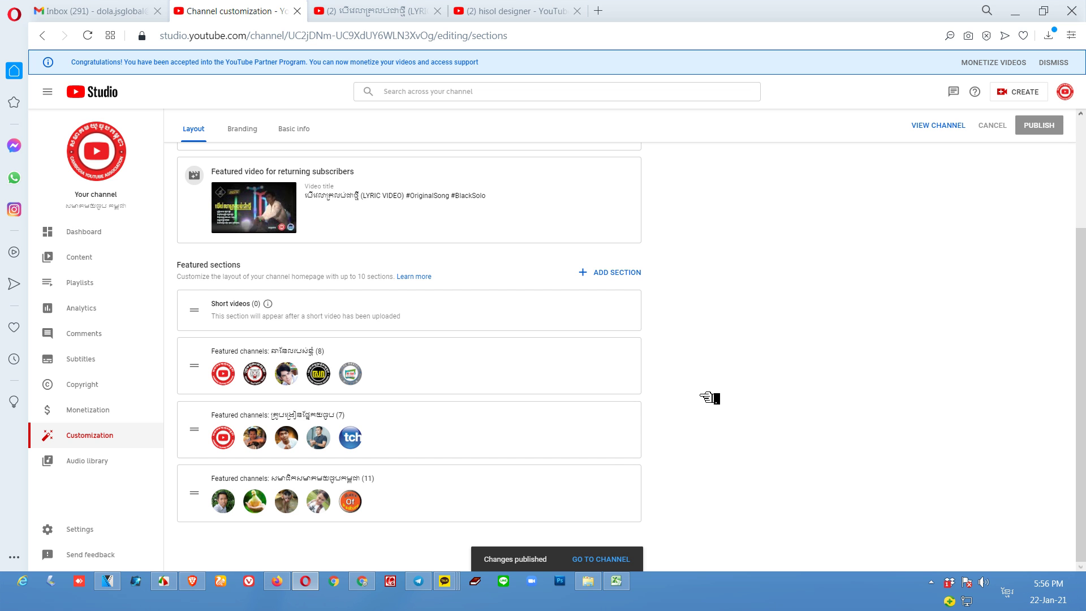
Add a Single playlist section showing the playlist មេរៀនយូធូប 2021 (កុំព្យូទ័រ) to the channel home page.
left_click(623, 273)
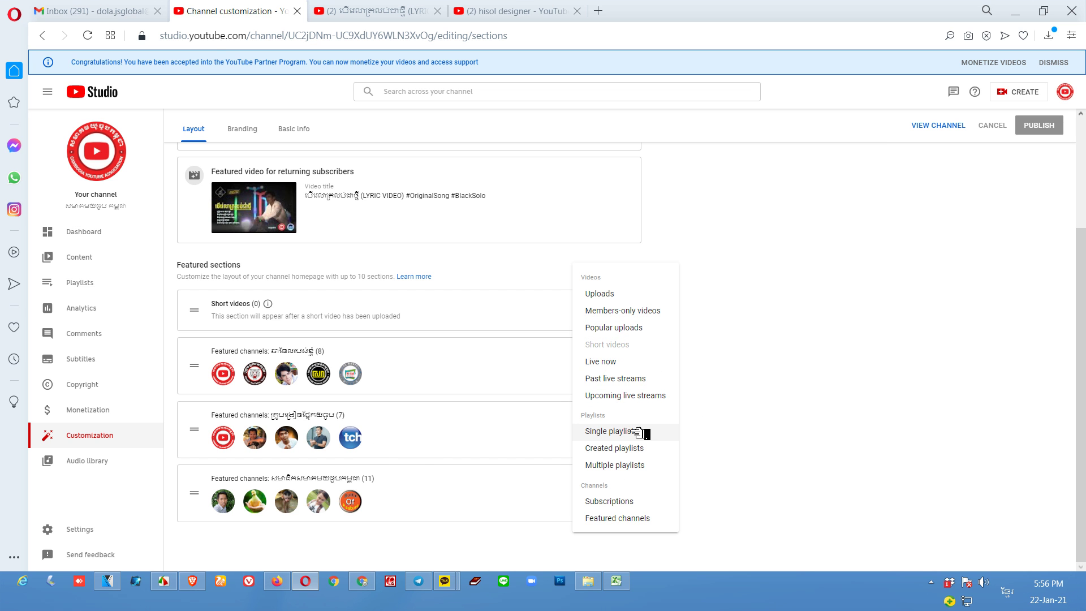
left_click(610, 431)
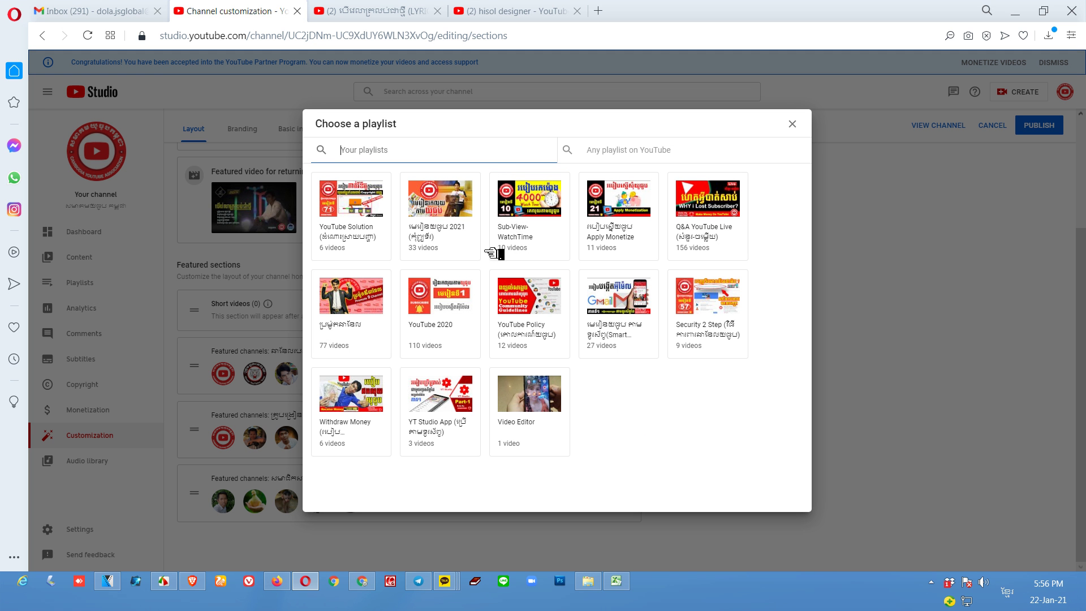
left_click(473, 227)
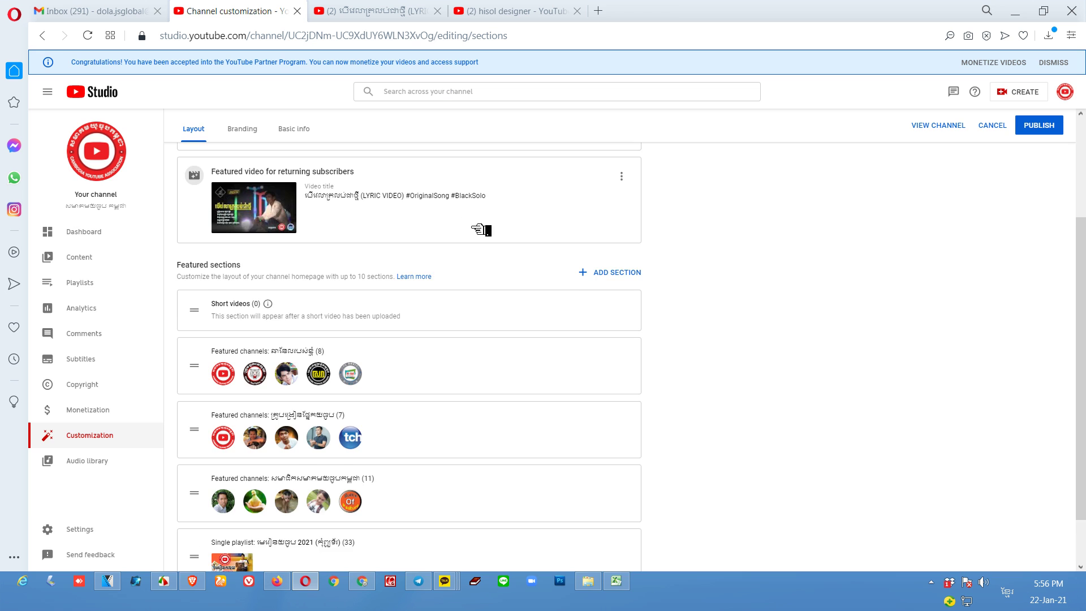
scroll(613, 311, "down", 1)
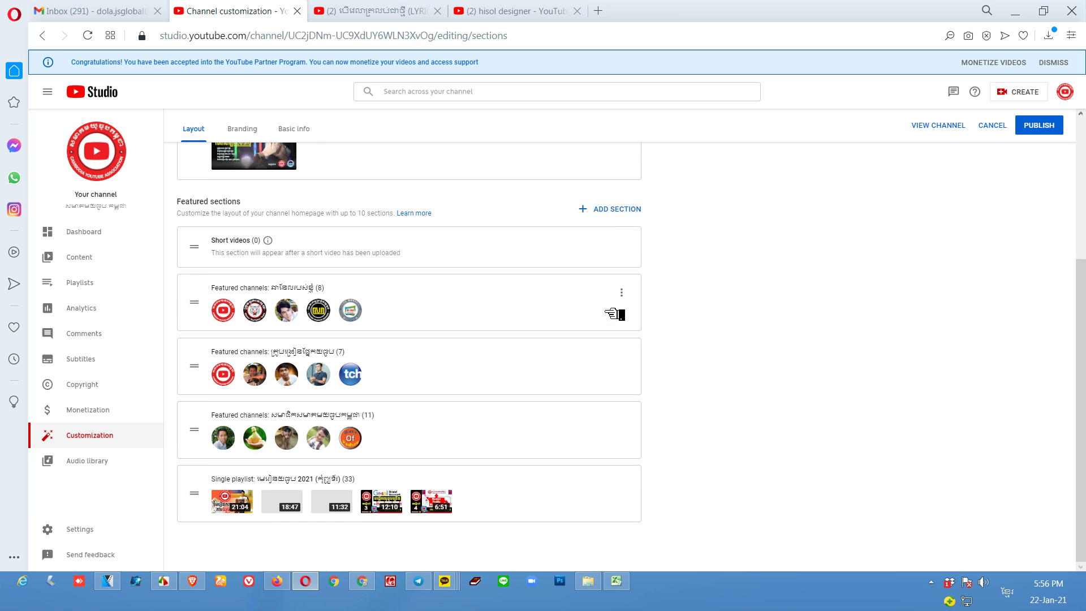
Add a Single playlist section showing the playlist Sub-View-WatchTime to the channel home page.
left_click(639, 212)
left_click(638, 375)
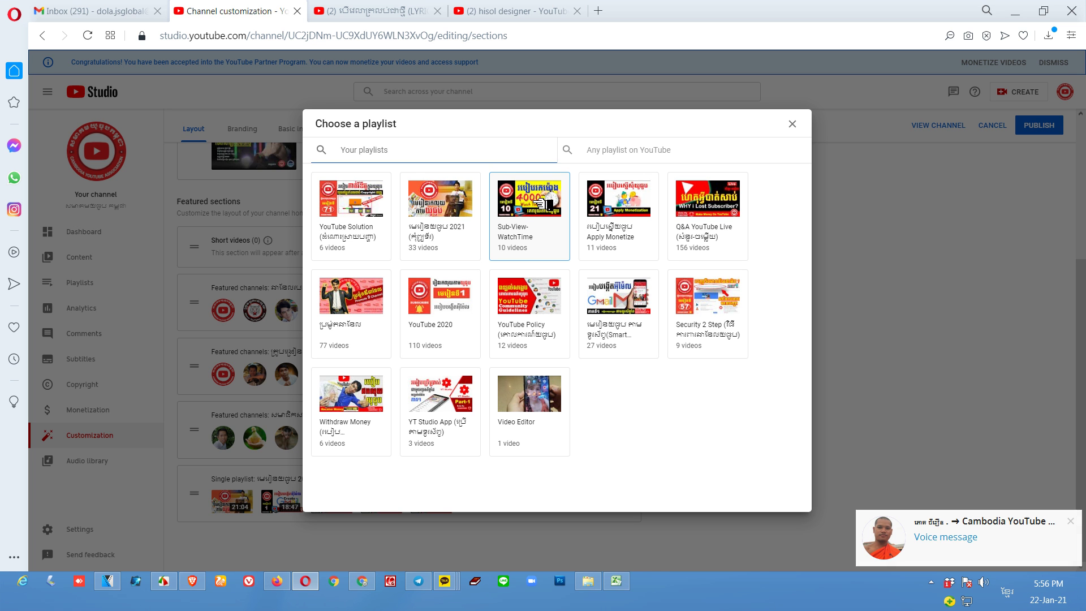
left_click(541, 202)
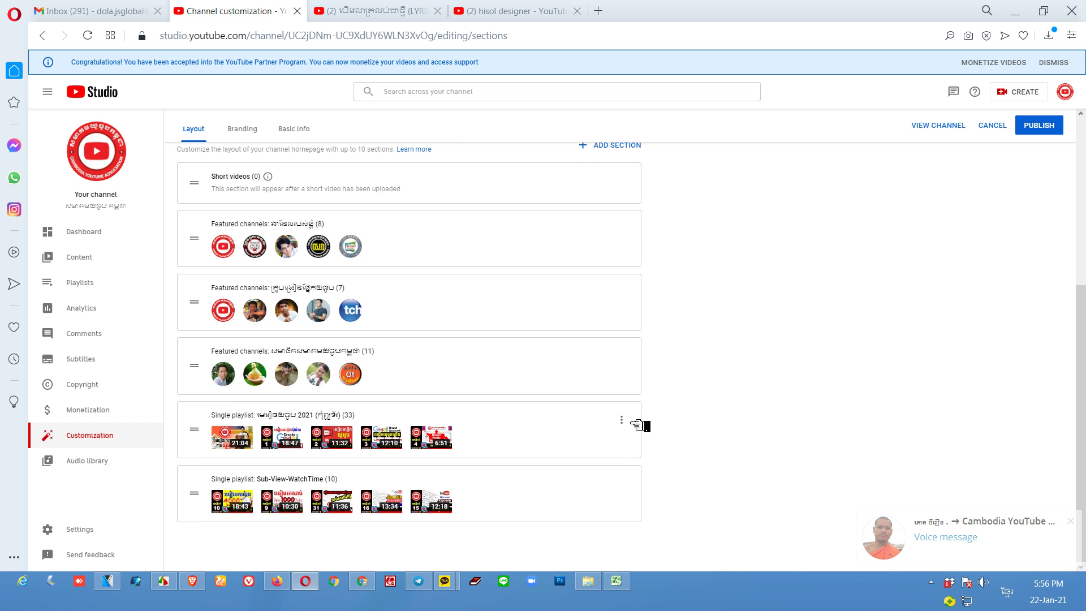
Add another Single playlist section showing the playlist របៀបស្នើយូធូប Apply Monetize.
left_click(623, 146)
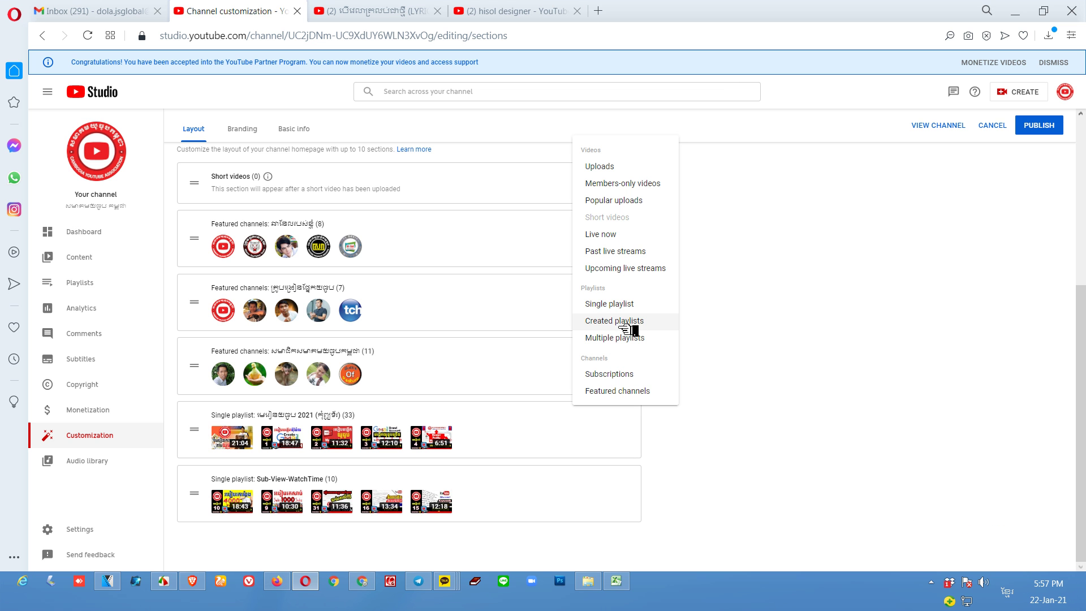
left_click(626, 305)
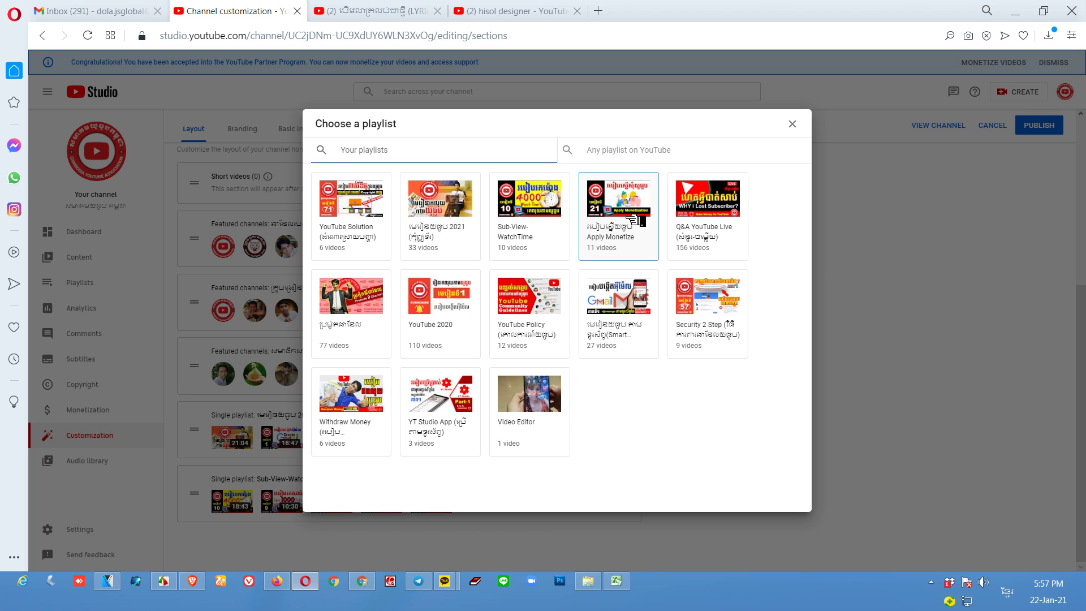
left_click(633, 220)
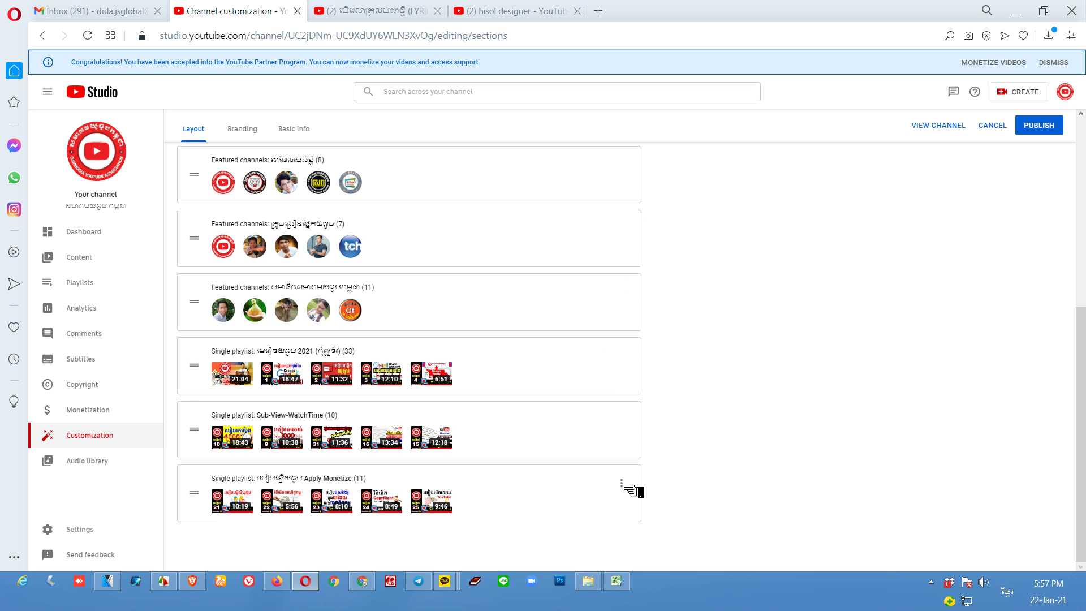
Add a Single playlist section for មេរៀនយូធូប តាមទូរស័ព្ទ(Smart Phone) and move it directly below the មេរៀនយូធូប 2021 playlist section.
scroll(662, 295, "up", 4)
left_click(629, 293)
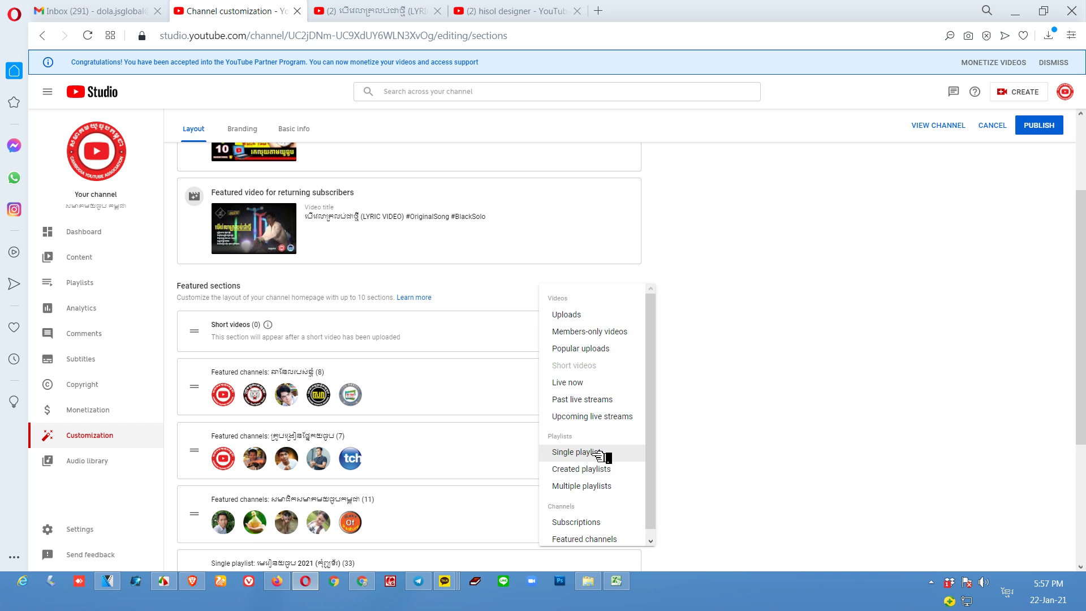
left_click(604, 452)
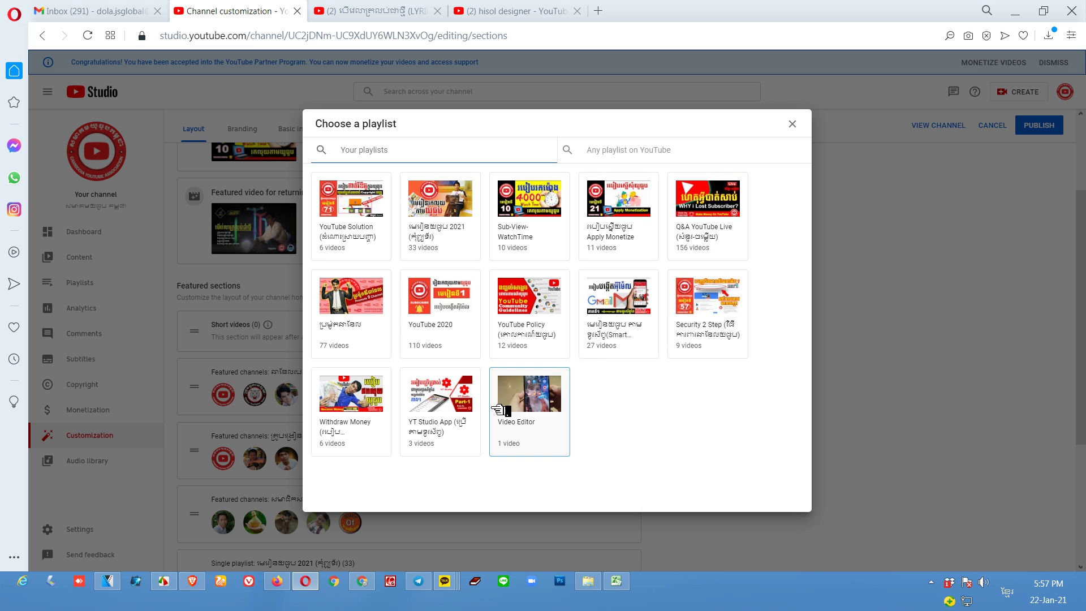
left_click(632, 300)
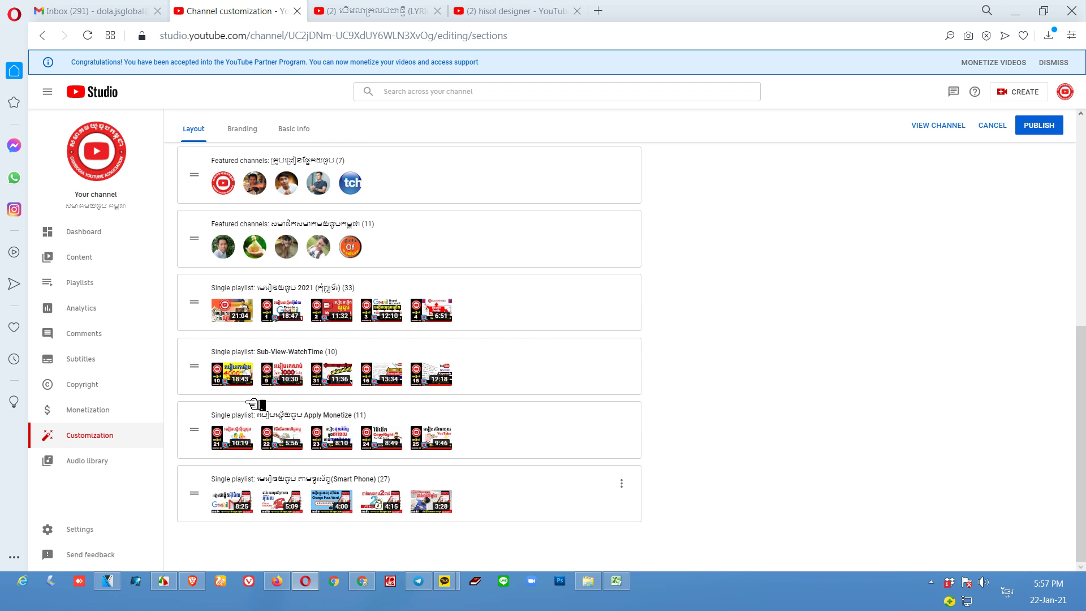
left_click_drag(198, 497, 331, 327)
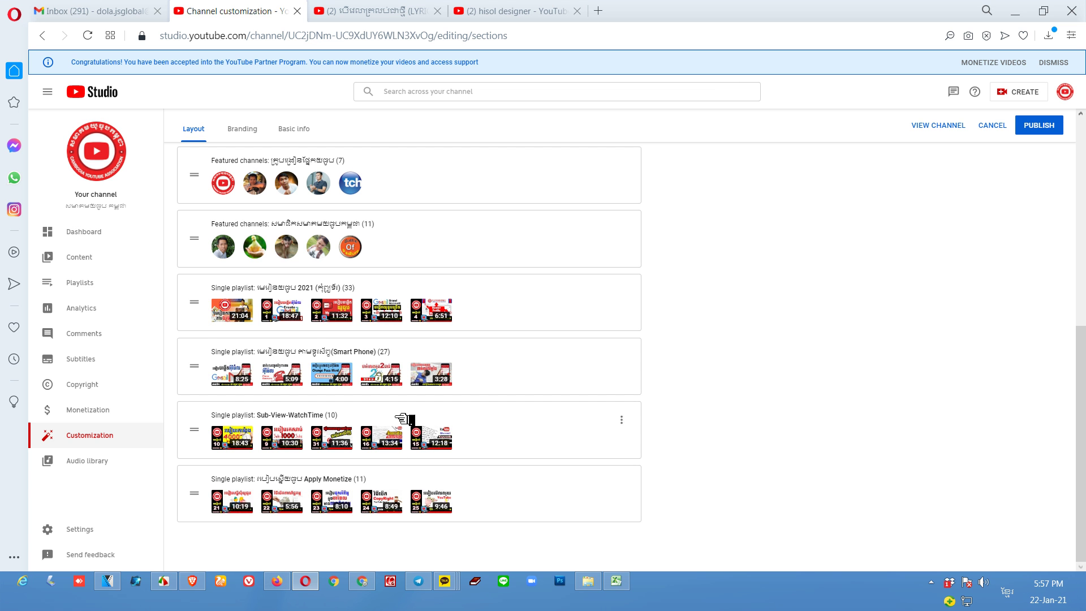
Add a Single playlist section showing the playlist YouTube Policy (គោលការណ៍យូធូប).
scroll(634, 320, "up", 4)
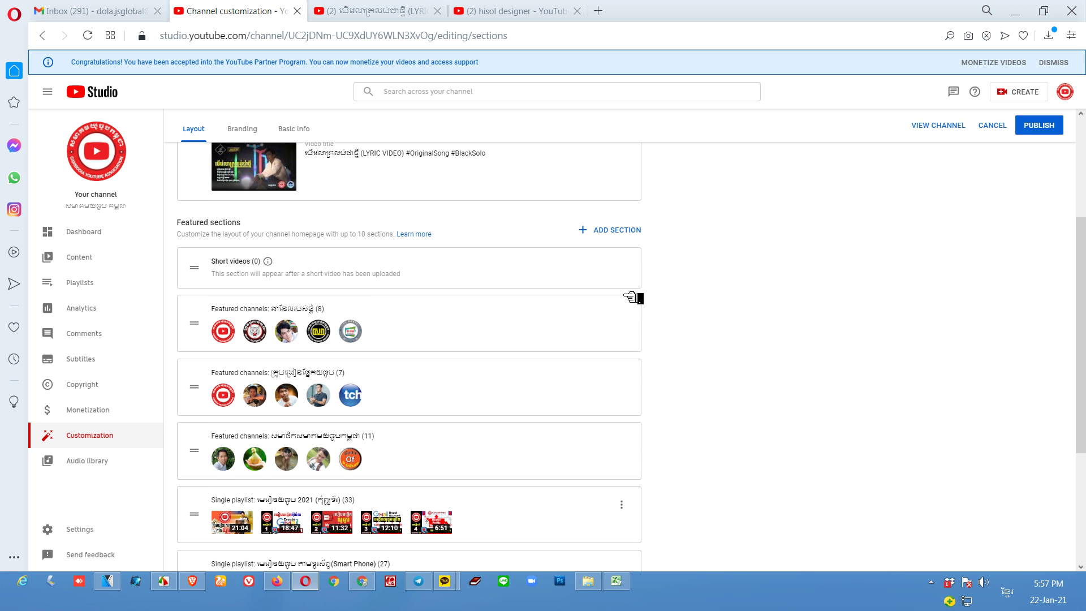
left_click(637, 228)
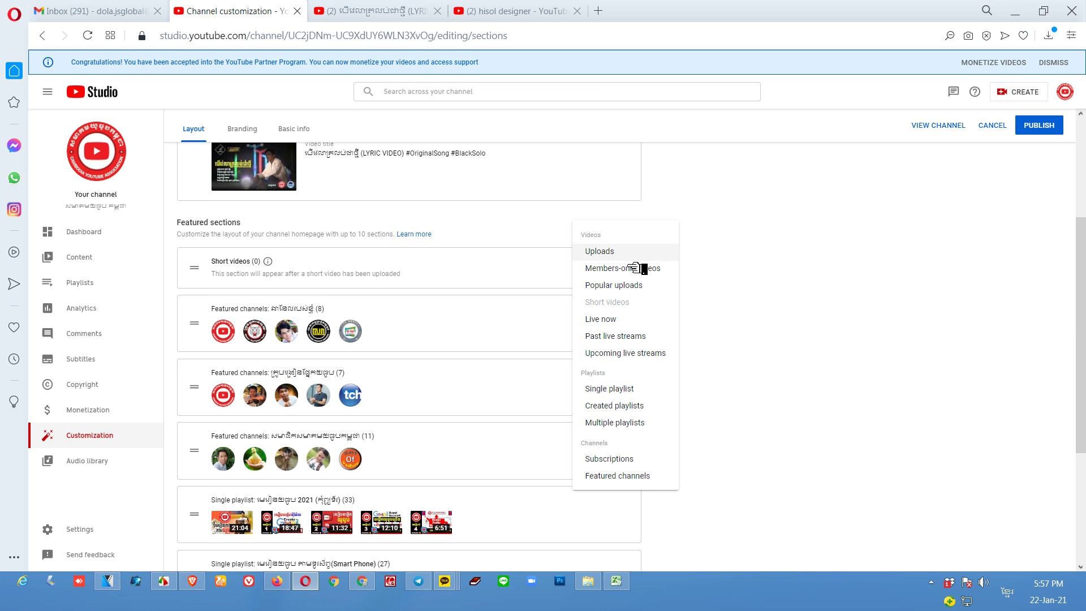
left_click(637, 391)
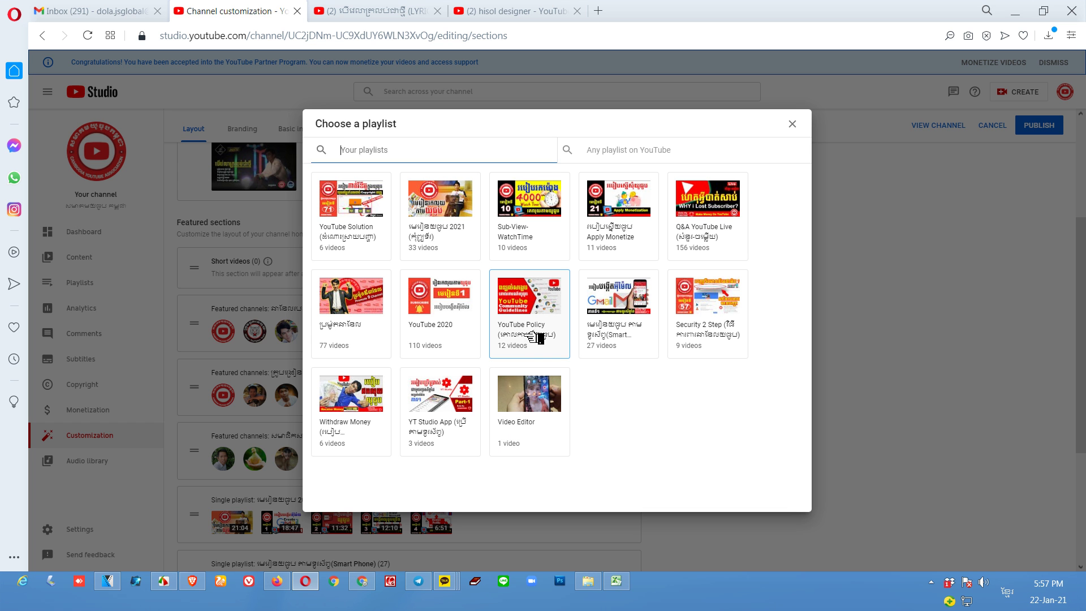
left_click(535, 307)
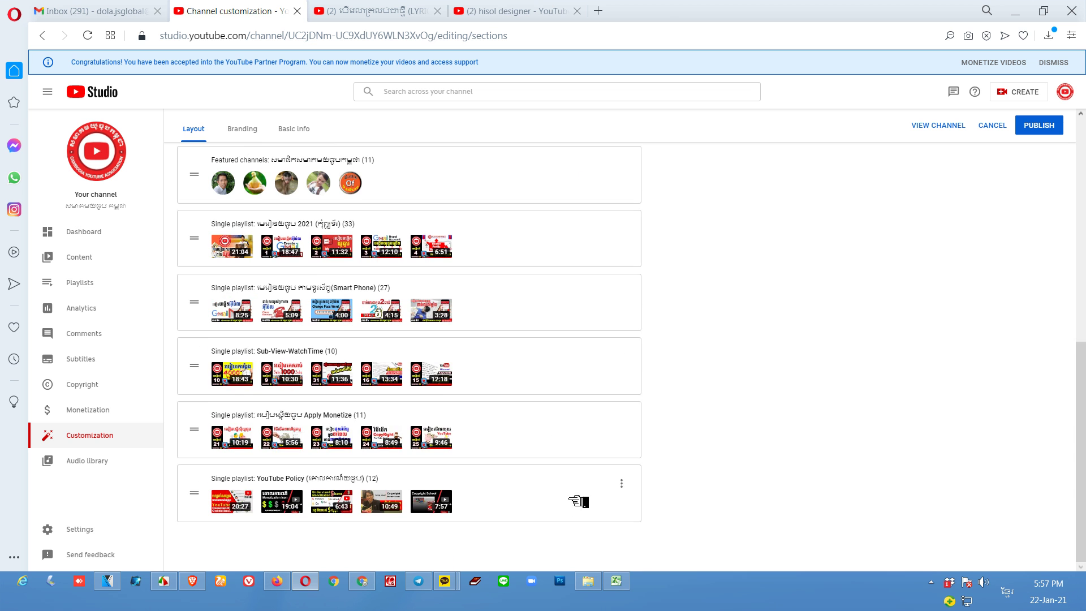
Add a Popular uploads section and move it above the first Single playlist section, right after the third Featured channels section.
scroll(651, 476, "up", 5)
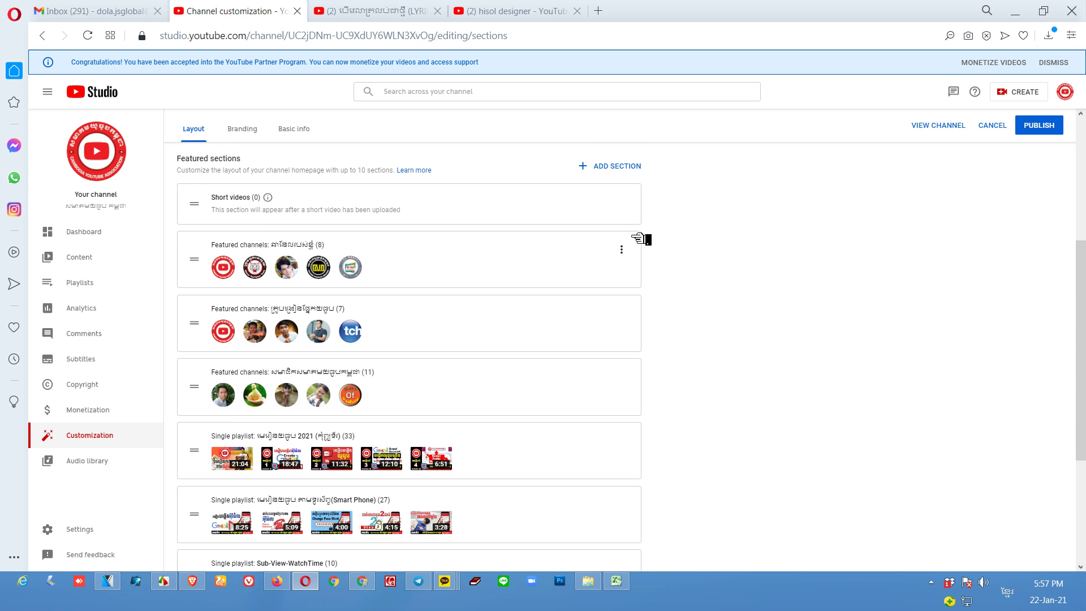
left_click(630, 166)
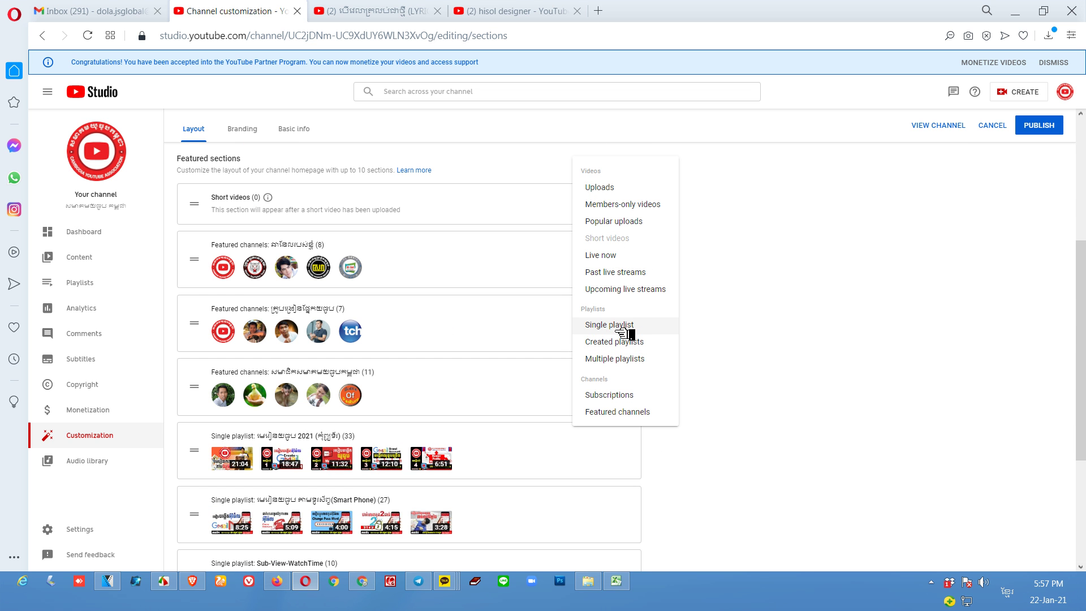
left_click(622, 221)
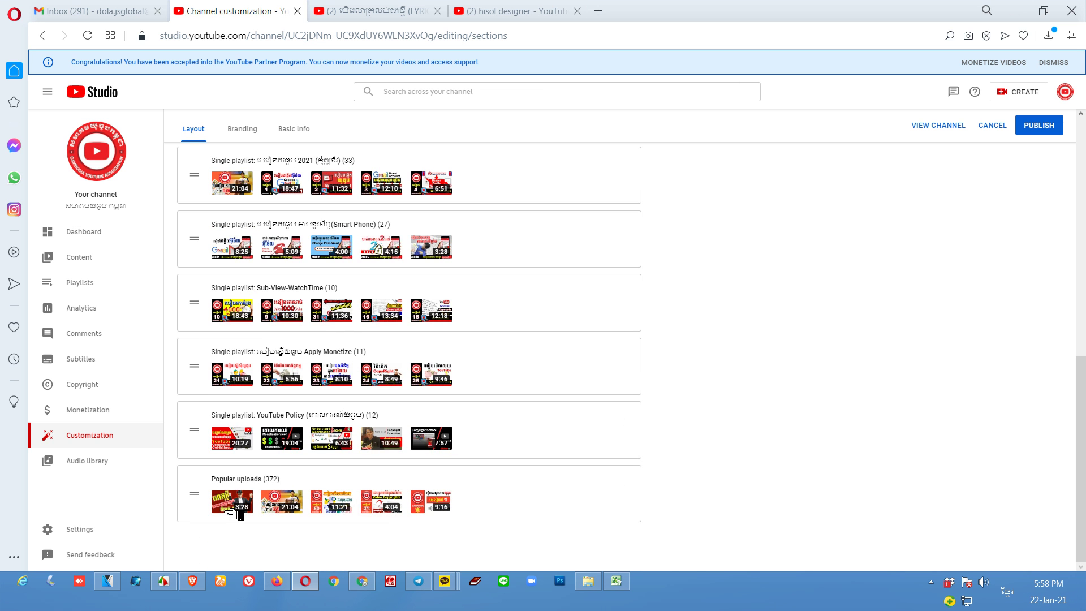
left_click_drag(205, 502, 234, 224)
scroll(280, 352, "up", 1)
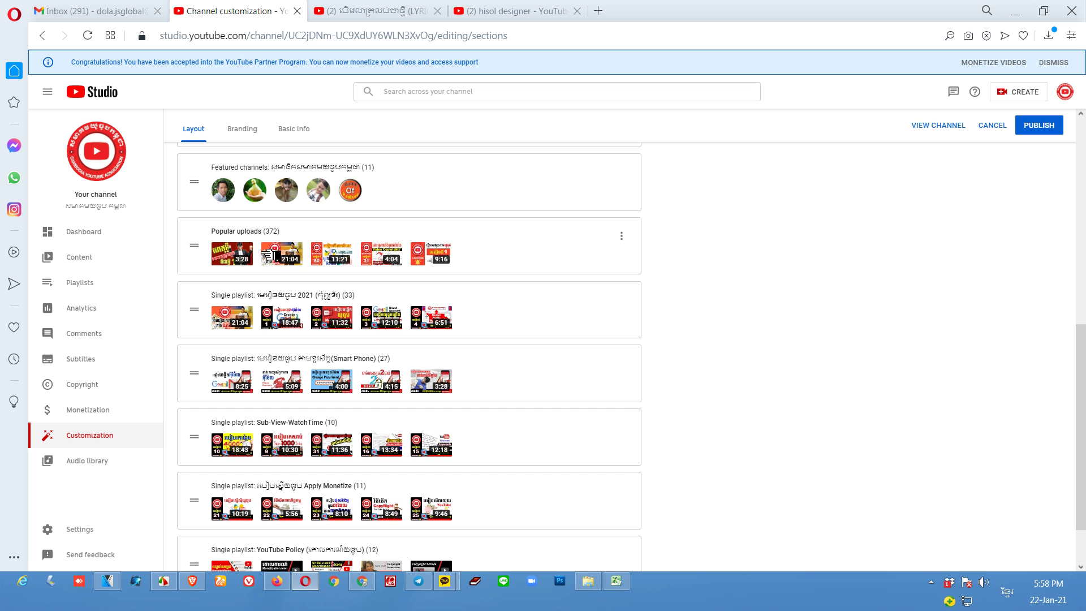
Review the order of all featured sections and the edit and remove options of the first Featured channels section.
scroll(687, 293, "up", 5)
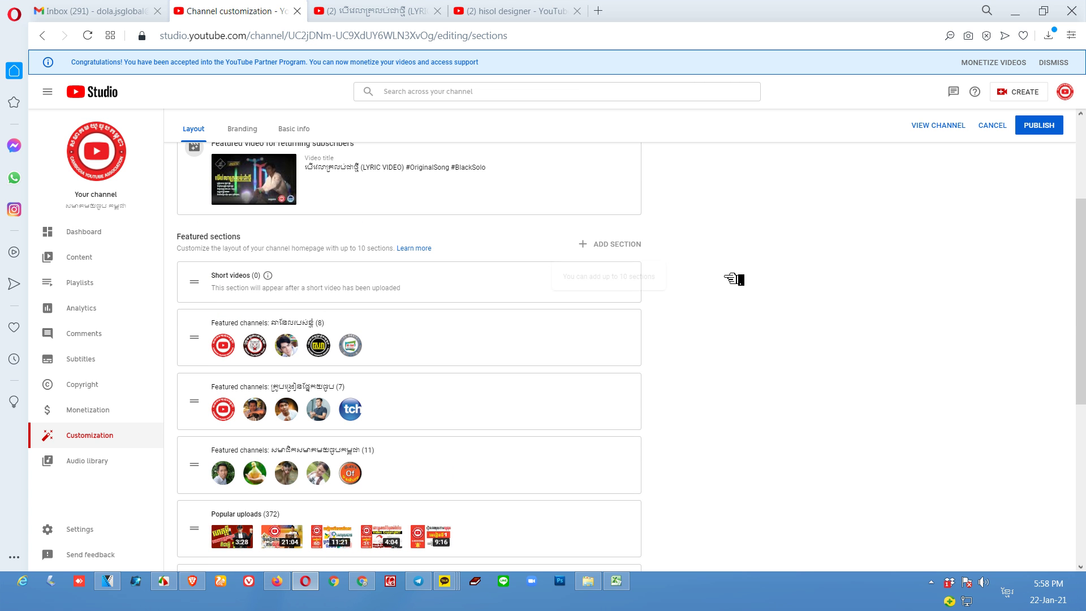
scroll(731, 282, "down", 5)
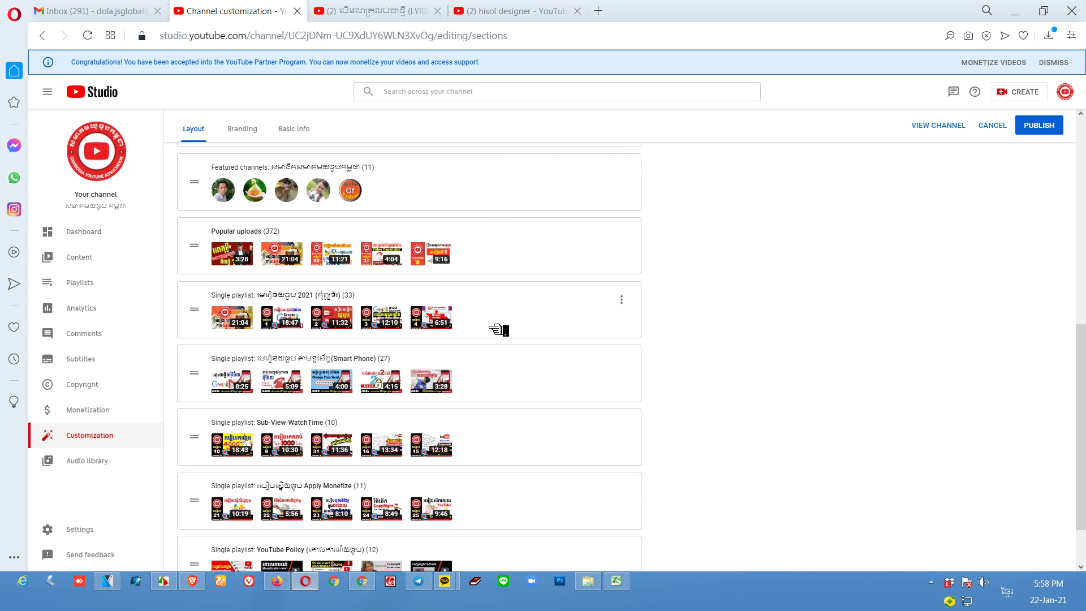
scroll(520, 530, "down", 1)
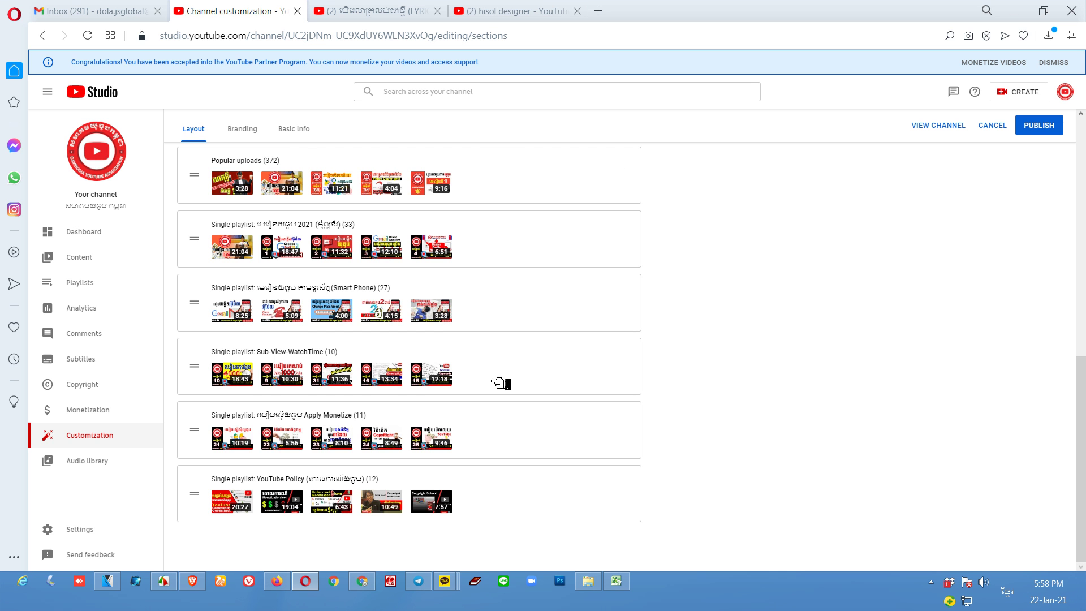
scroll(501, 487, "up", 5)
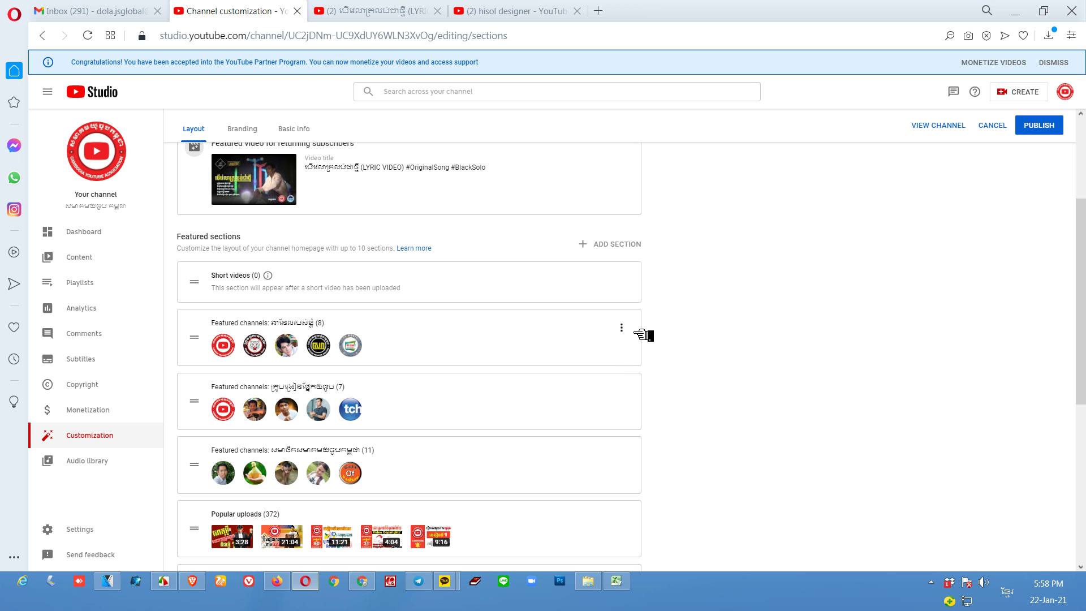
left_click(623, 330)
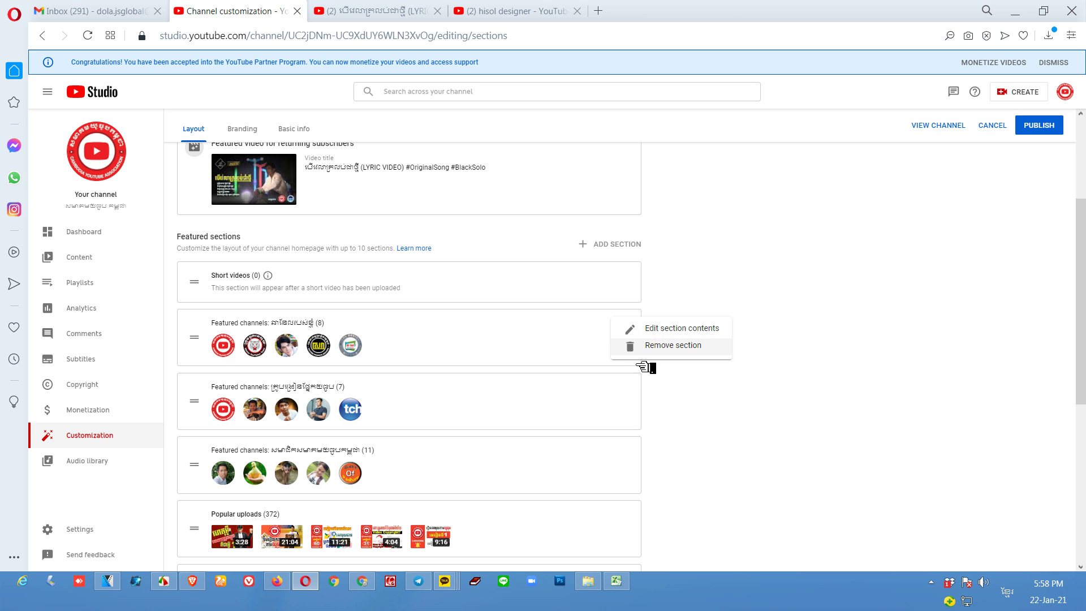
left_click(712, 409)
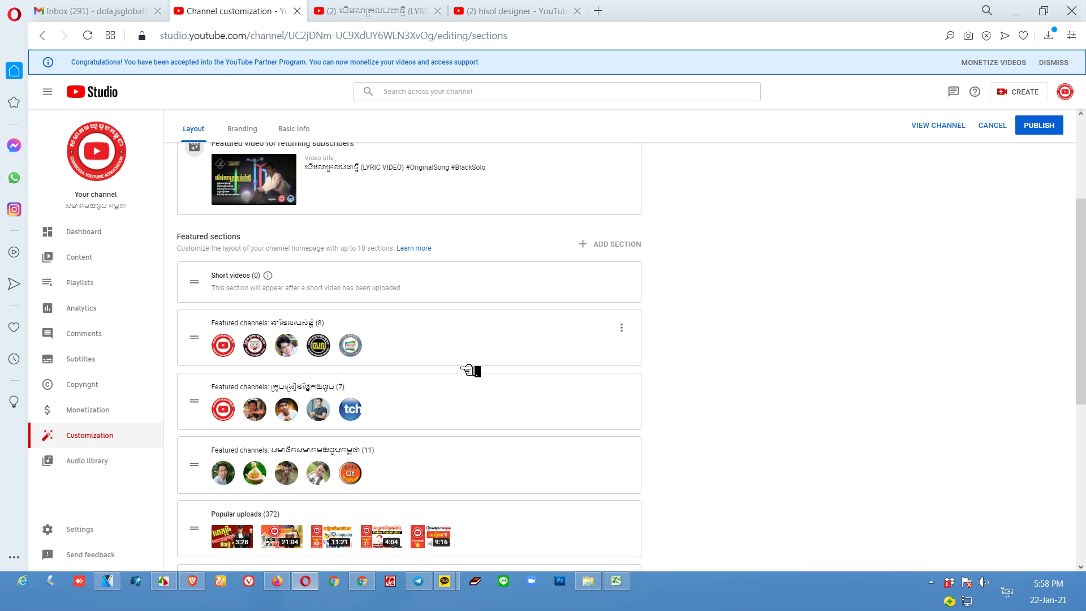
scroll(470, 371, "down", 6)
scroll(470, 374, "up", 5)
scroll(468, 381, "down", 5)
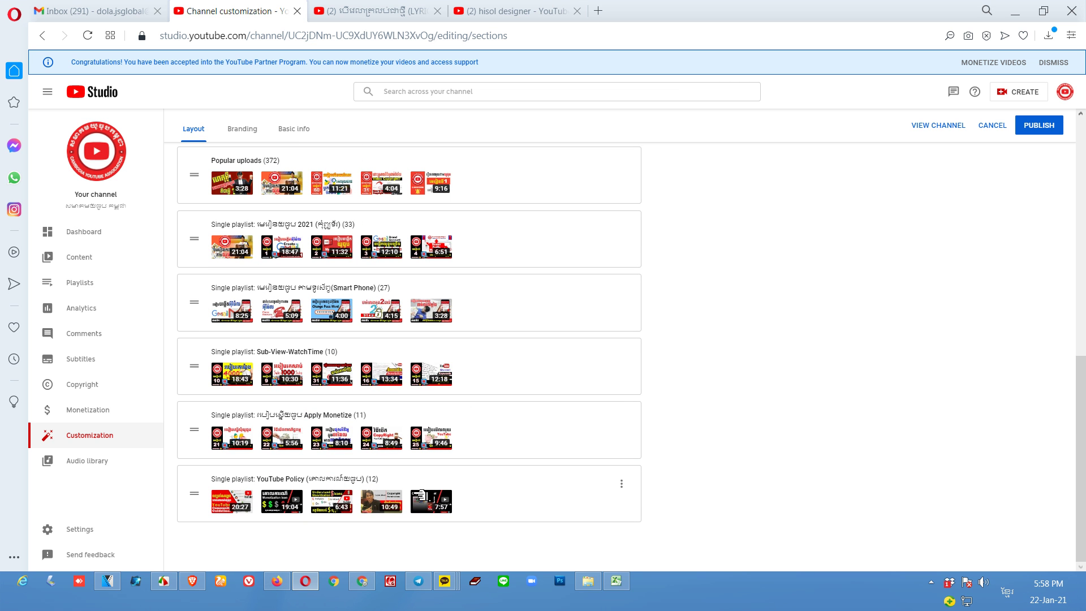
Open the contents of the YouTube Policy section for editing and switch to searching any playlist on YouTube.
left_click(622, 485)
left_click(688, 484)
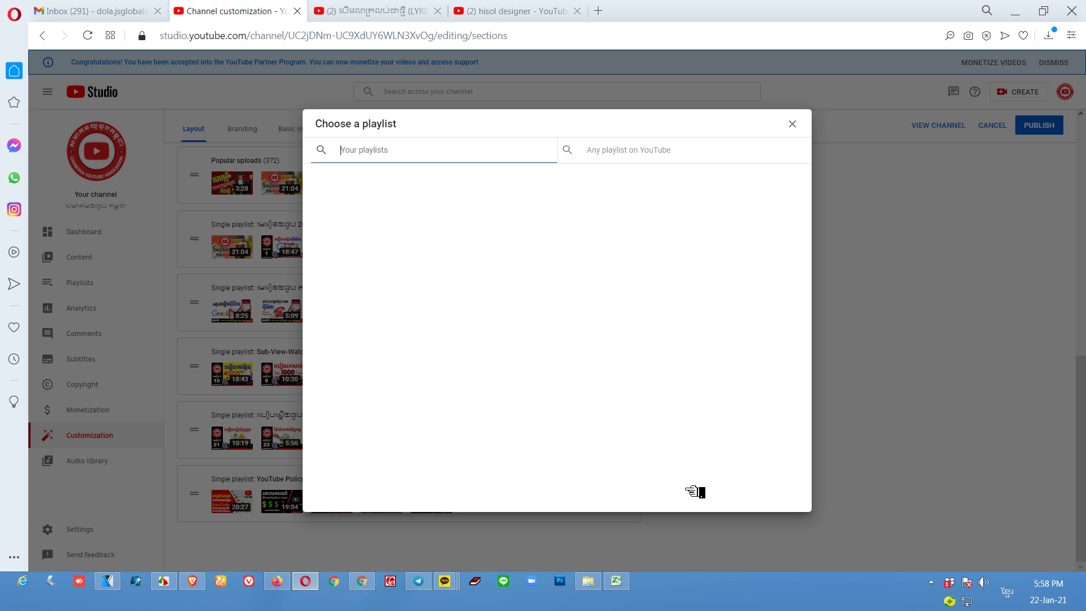
left_click(654, 151)
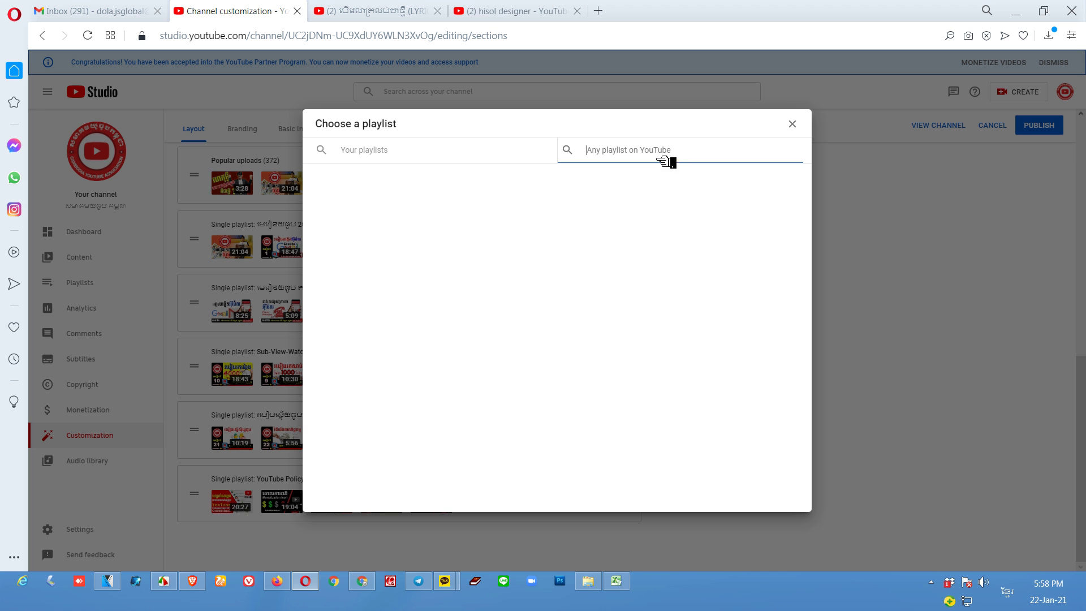
Go from the lyric video to its channel's playlists and play the playlist YouTube (Part 1 Basic Lesson).
left_click(387, 7)
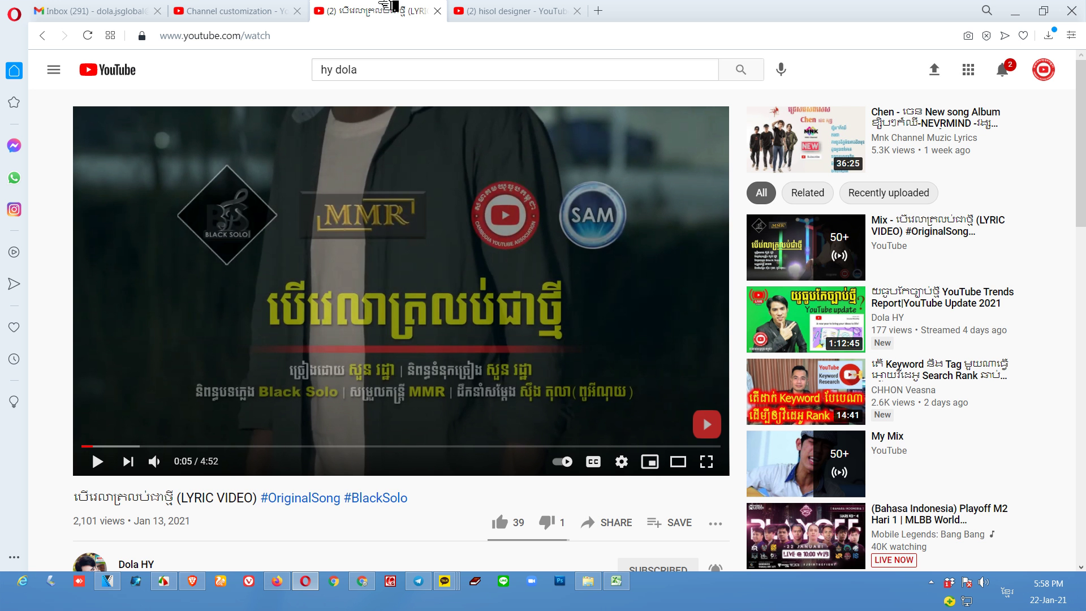
left_click(135, 564)
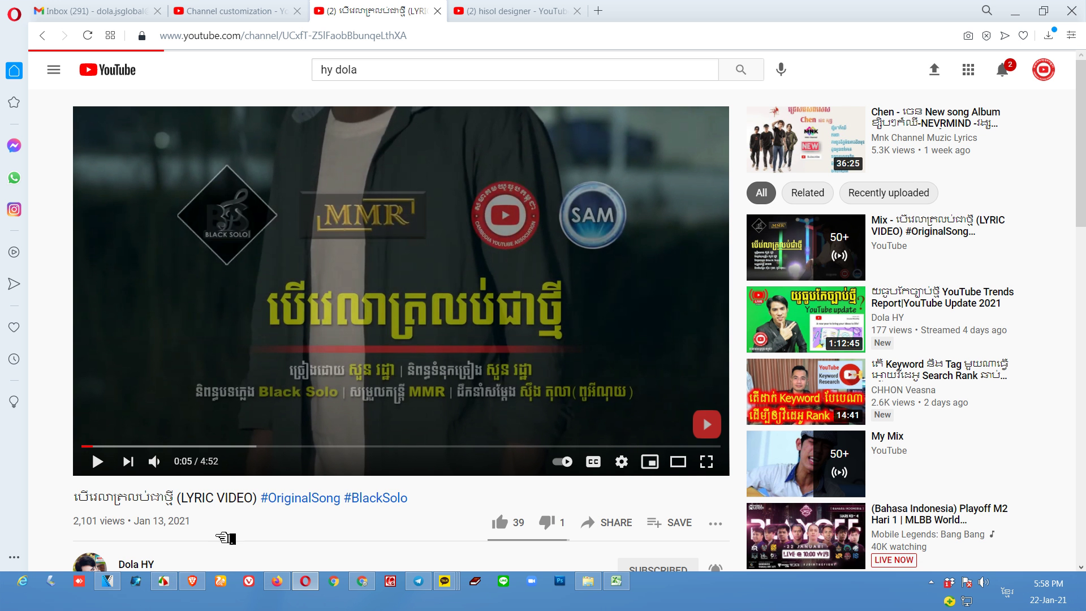
left_click(488, 318)
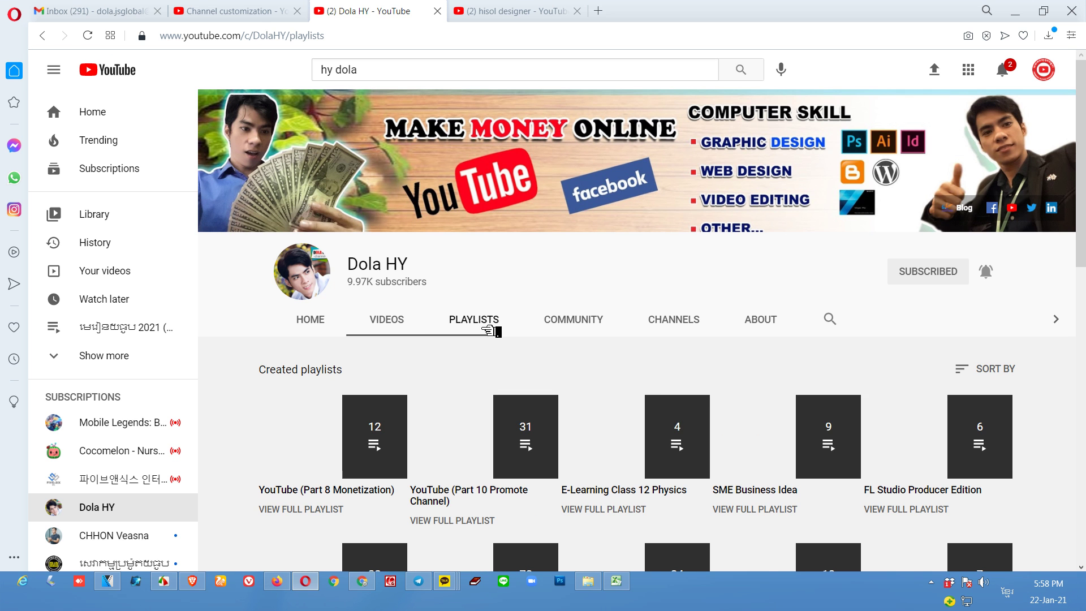
scroll(594, 367, "down", 5)
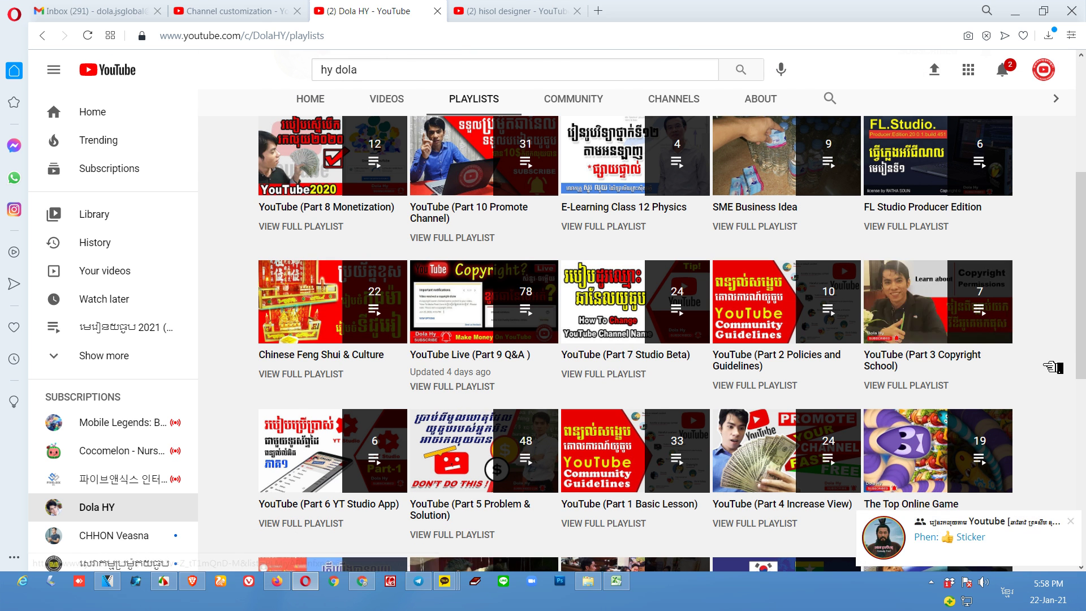
scroll(1052, 368, "down", 3)
scroll(1052, 368, "down", 7)
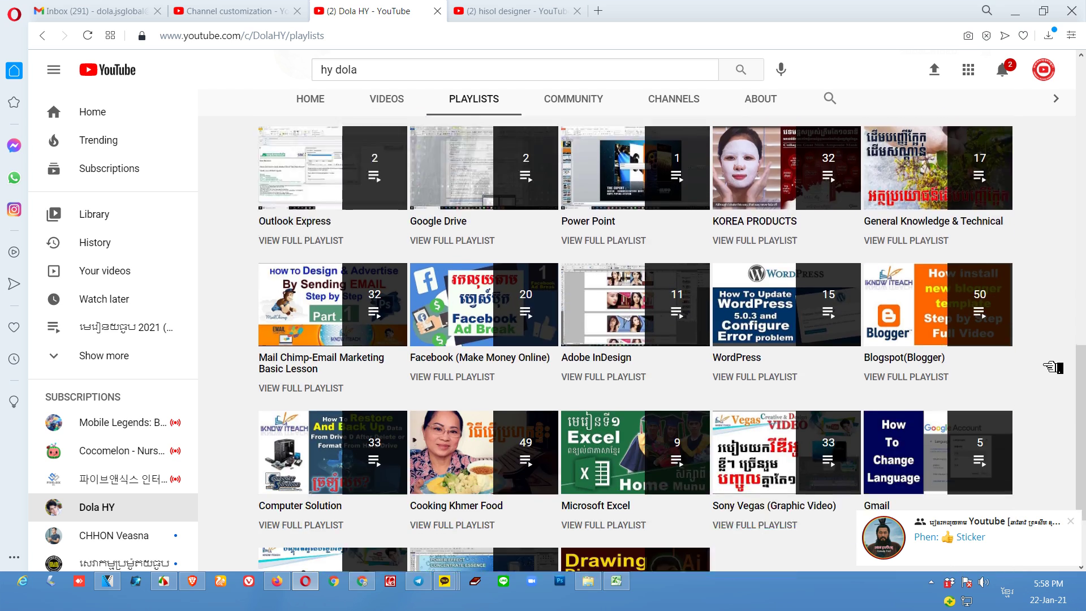
scroll(1052, 367, "up", 8)
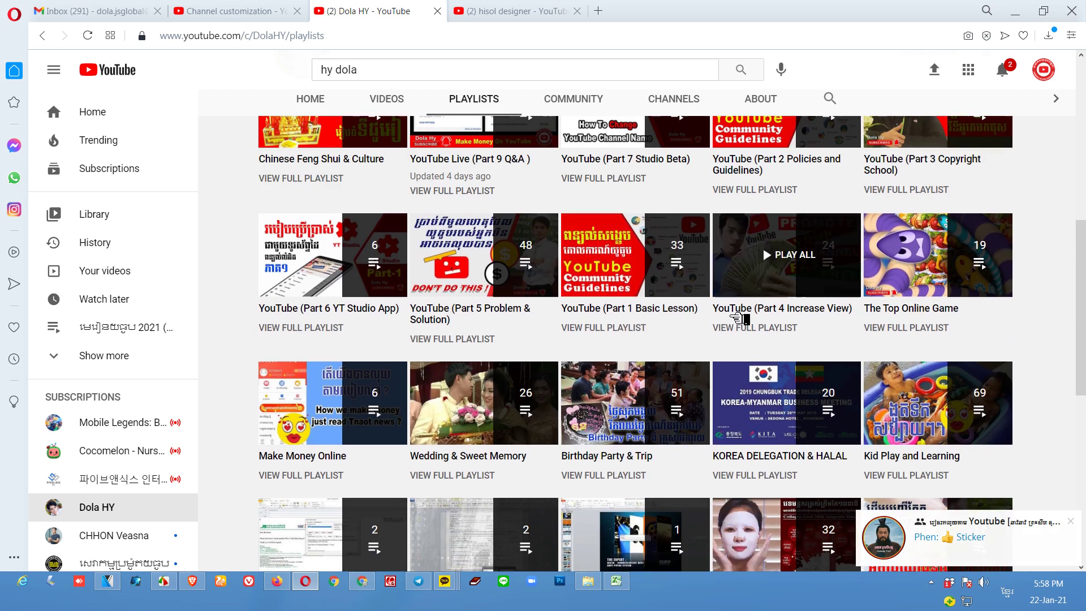
left_click(631, 283)
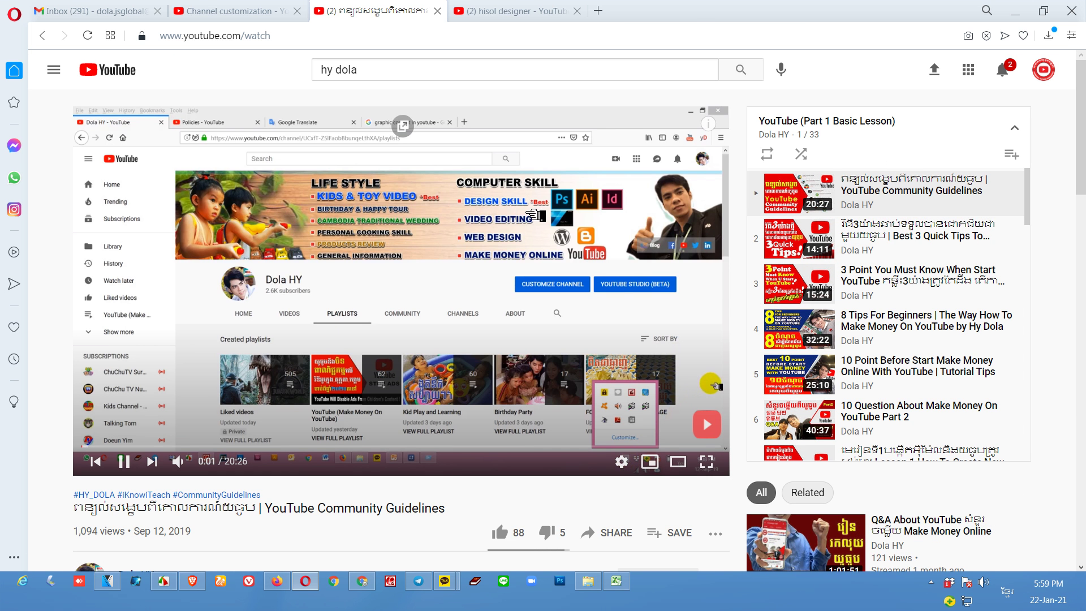
Copy the URL of the playing YouTube Community Guidelines video and return to the playlist chooser in channel customization.
right_click(529, 213)
left_click(544, 260)
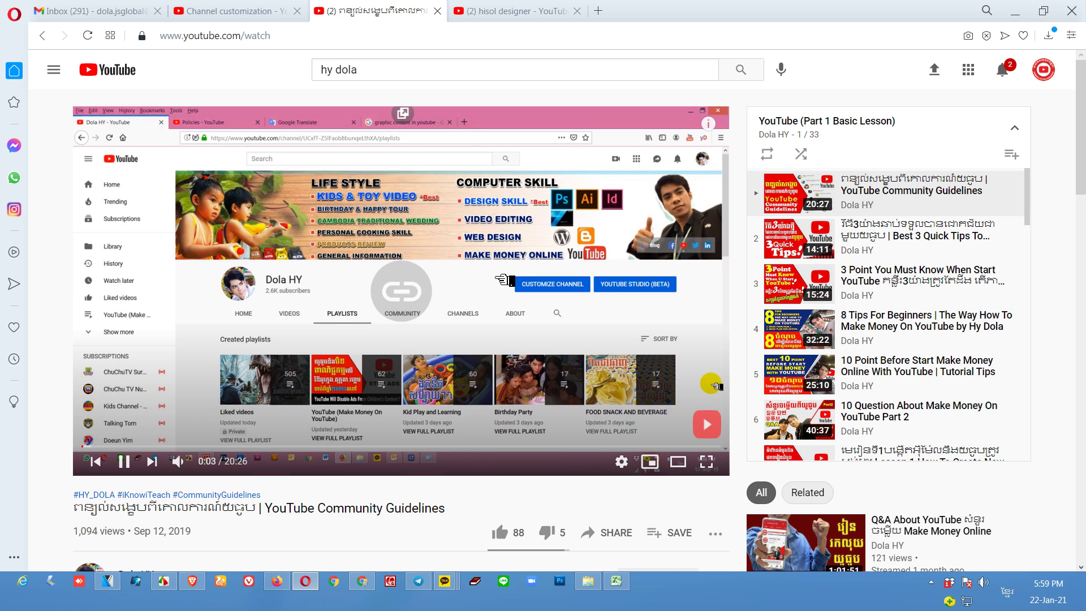
left_click(258, 8)
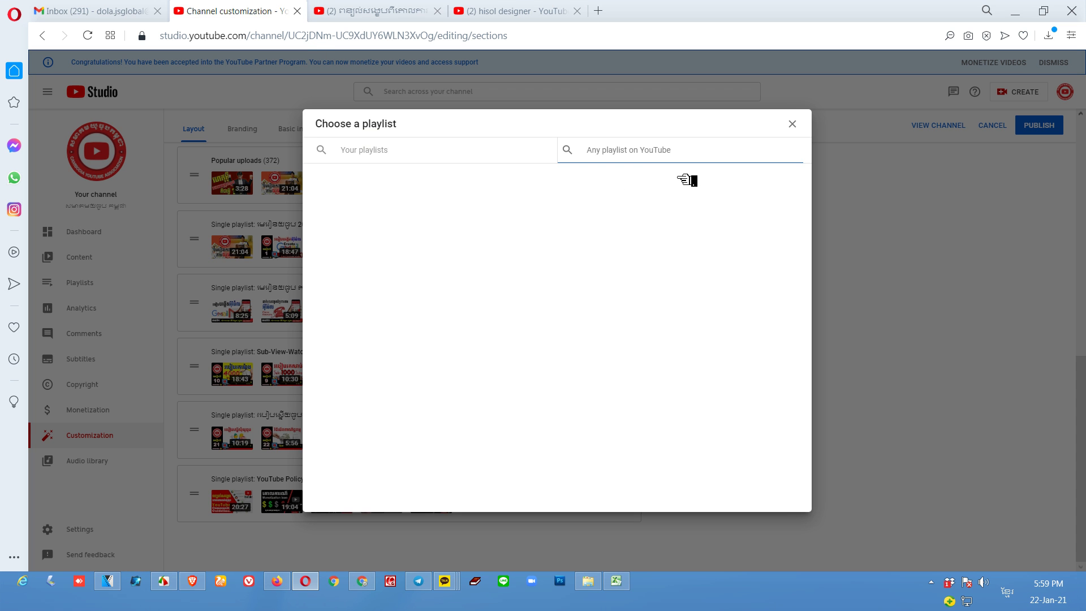
Set the YouTube Policy section to the playlist YouTube (Part 1 Basic Lesson), publish the channel changes and dismiss the chat notification.
left_click(351, 215)
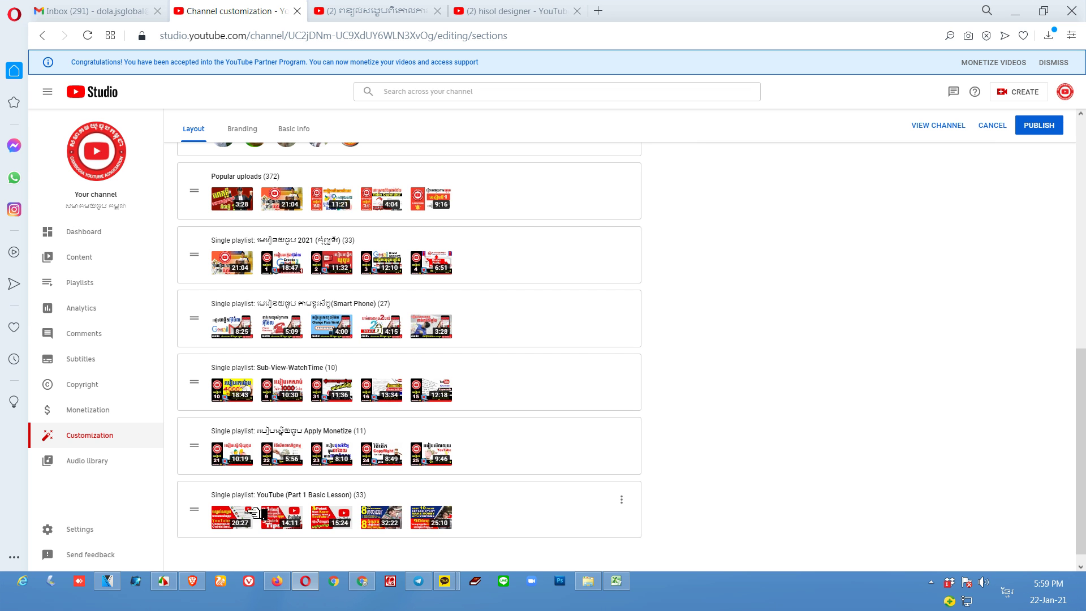
left_click(1045, 129)
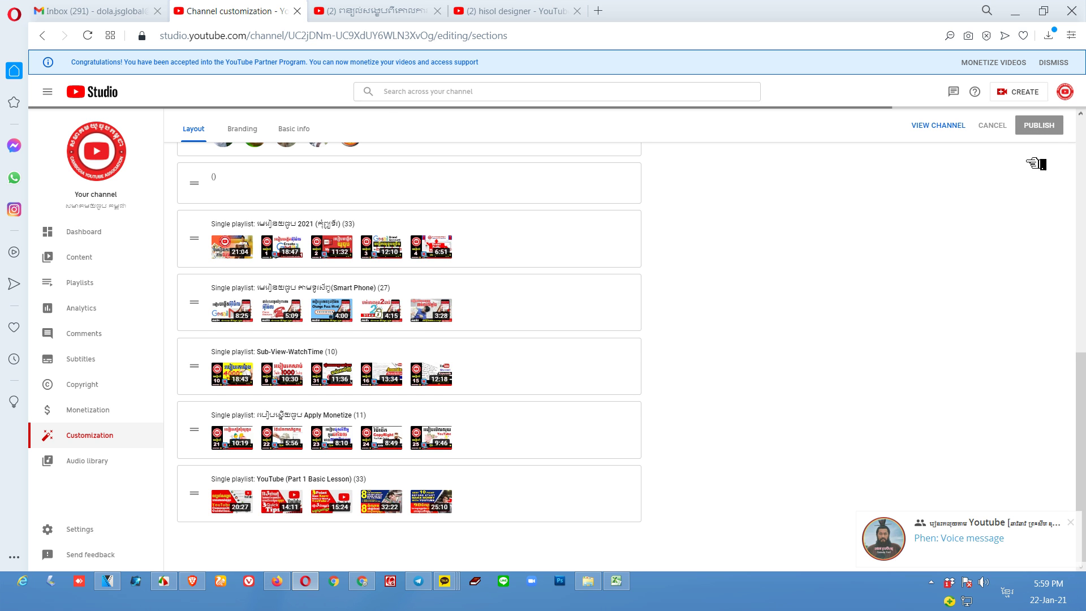
scroll(950, 329, "up", 8)
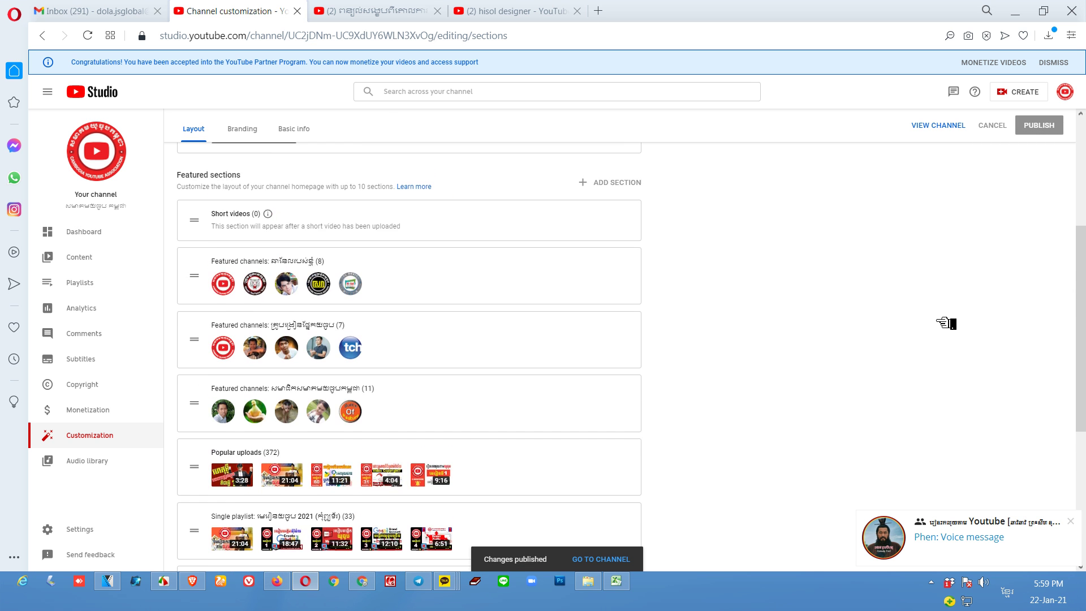
left_click(1071, 521)
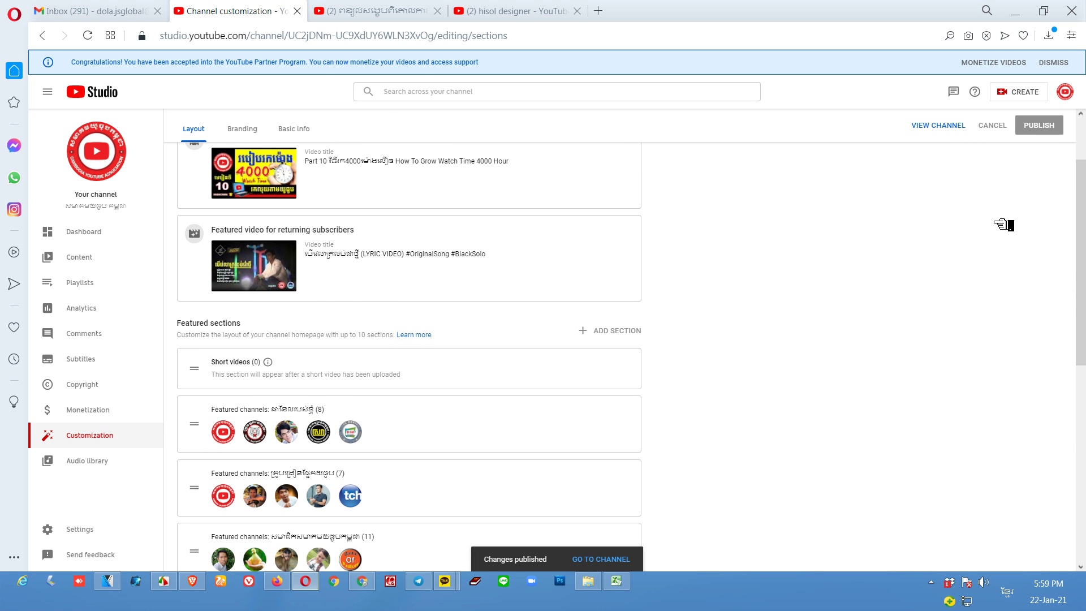
View the published channel's home page, pause the featured video and go to the Featured channels rows.
left_click(943, 130)
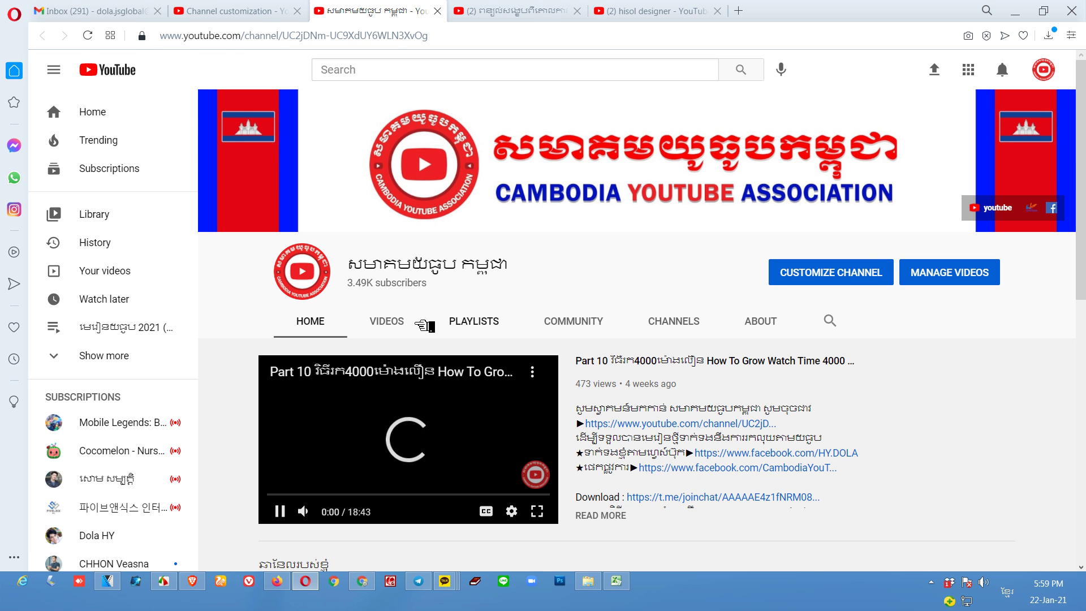
left_click(280, 511)
scroll(602, 396, "down", 1)
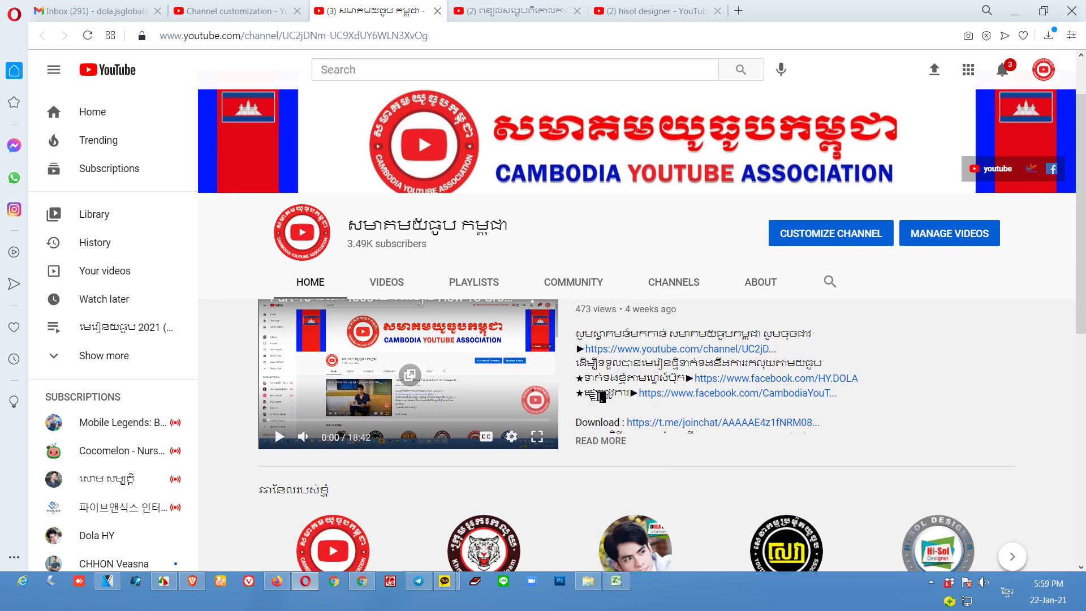
scroll(602, 396, "down", 4)
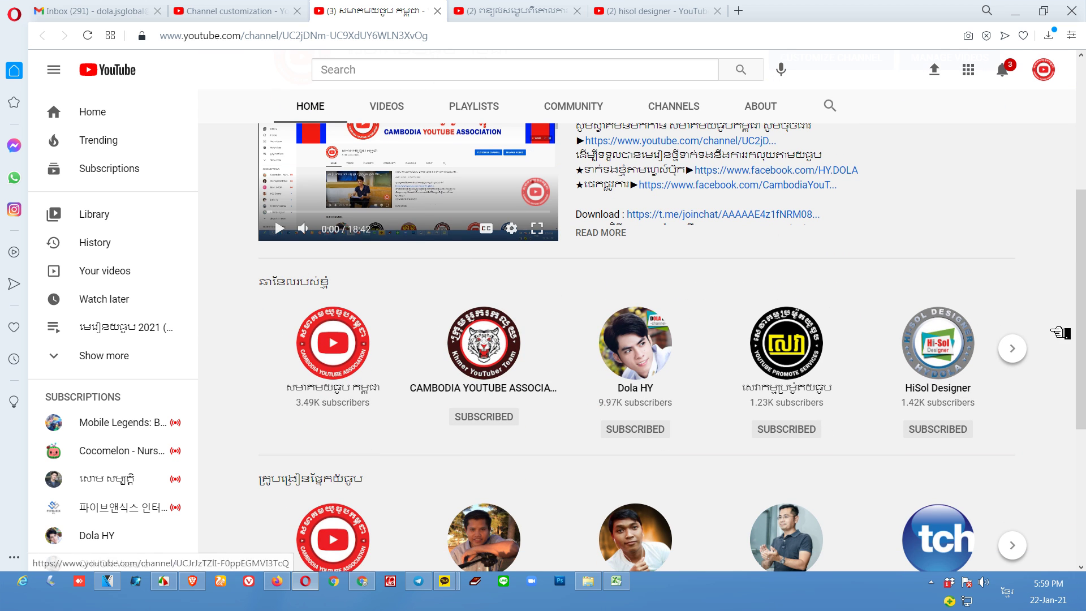
Browse the channels in the three Featured channels rows and subscribe to the last channel of the first row.
left_click(1013, 349)
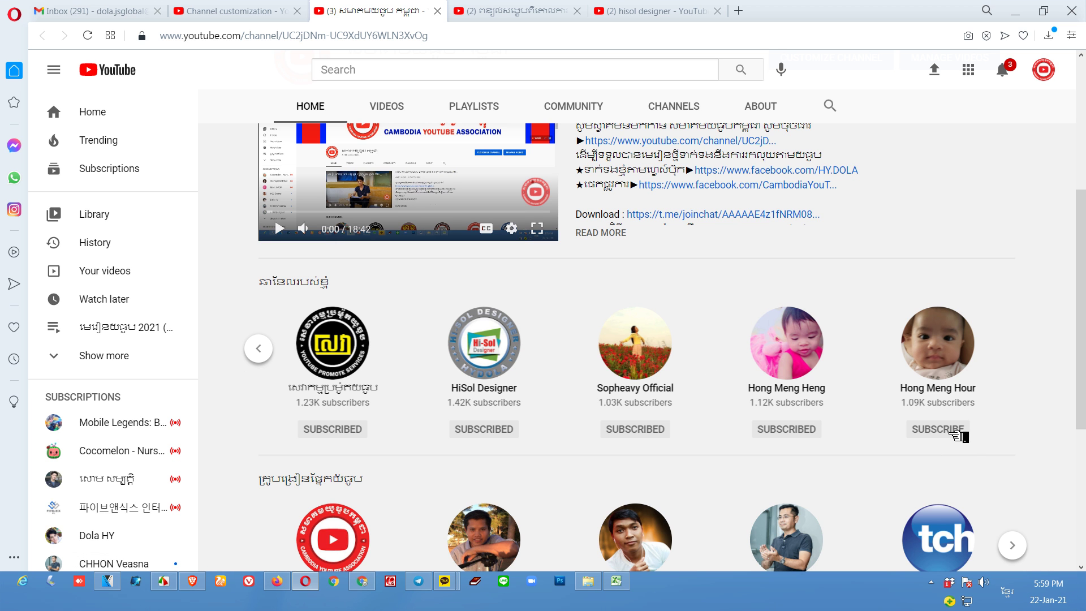
left_click(259, 348)
scroll(535, 396, "down", 5)
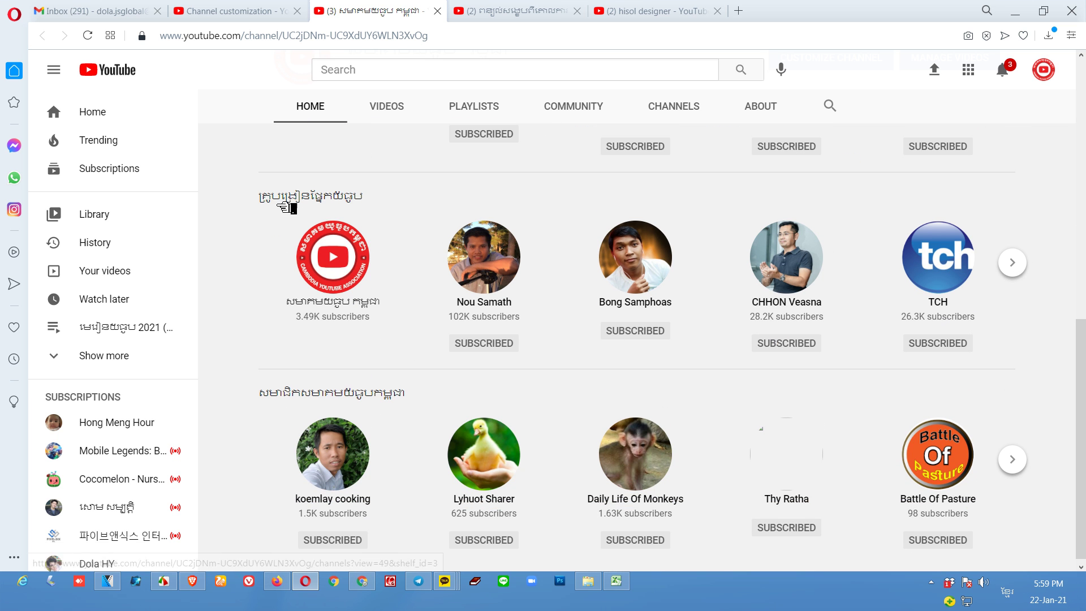
left_click(1013, 264)
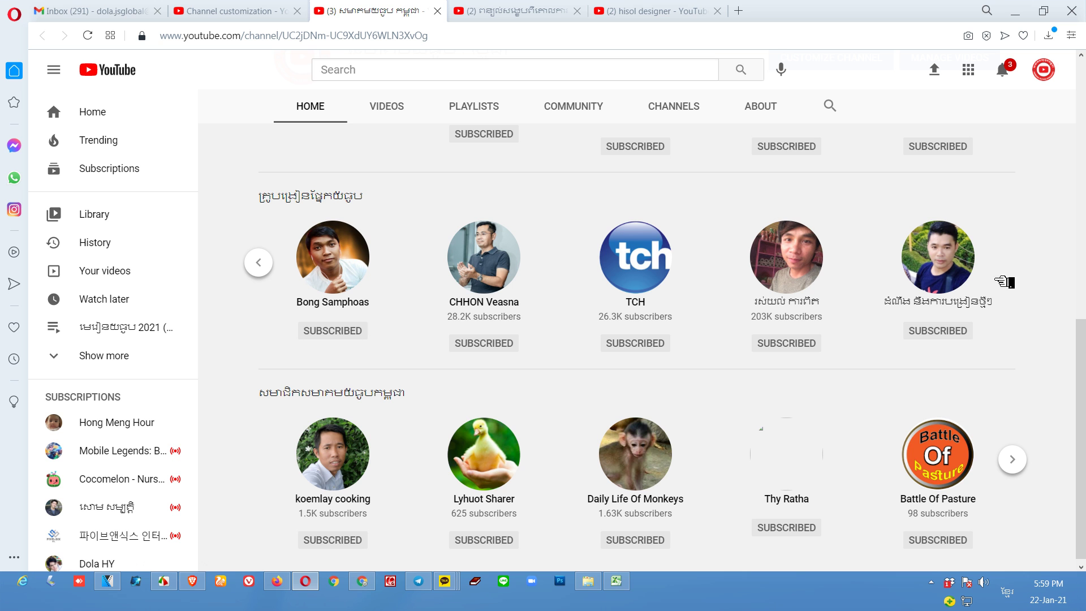
left_click(256, 269)
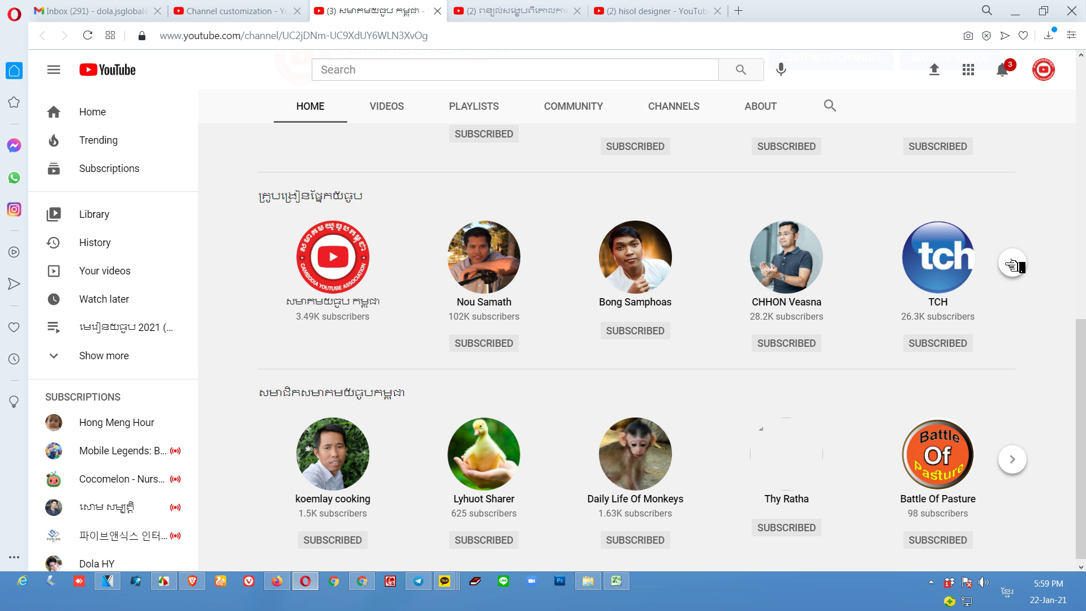
scroll(1009, 266, "down", 1)
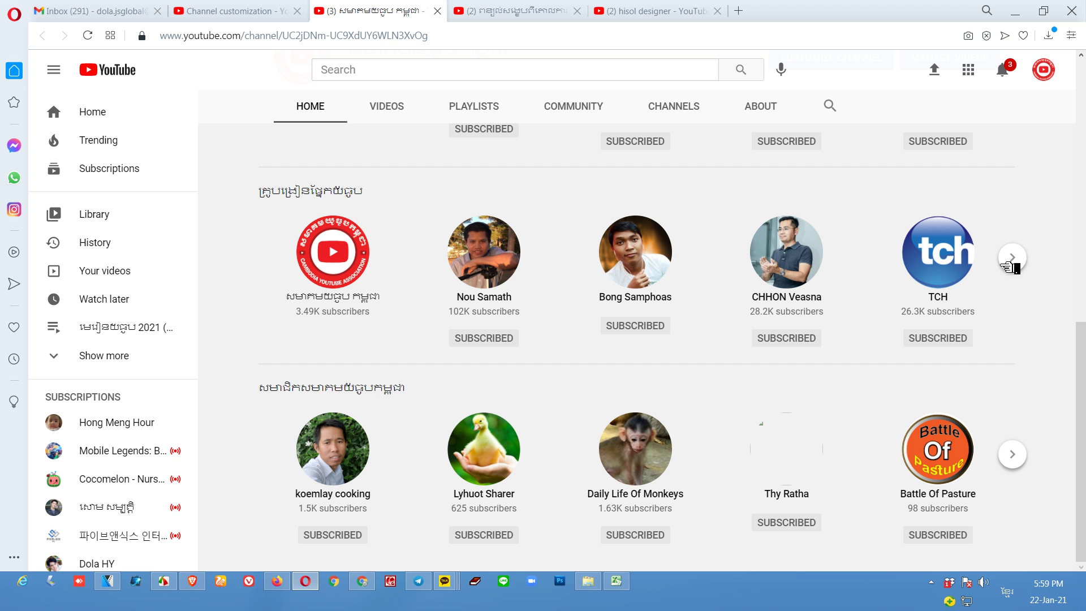
left_click(1013, 454)
scroll(643, 241, "up", 9)
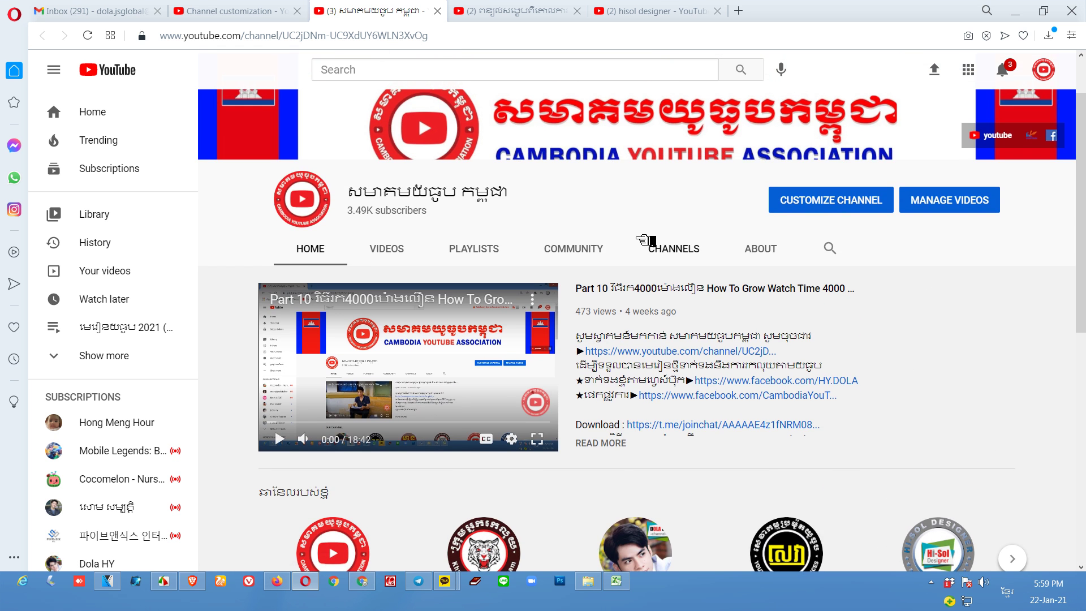
Open the channel's list of all featured channels and look over its groups.
left_click(668, 253)
scroll(671, 294, "down", 7)
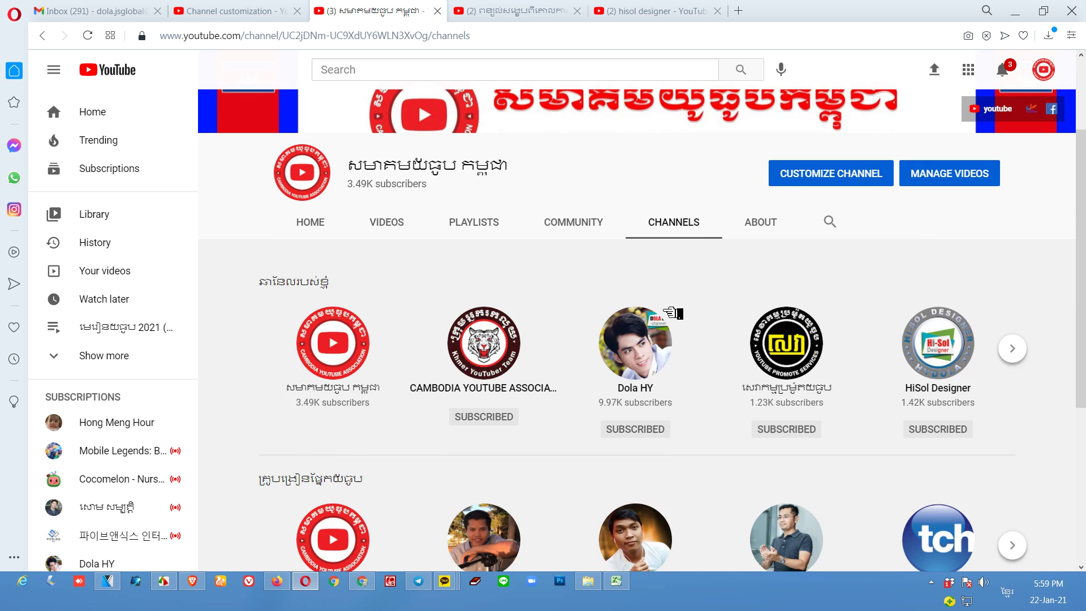
scroll(679, 294, "up", 7)
scroll(679, 294, "down", 7)
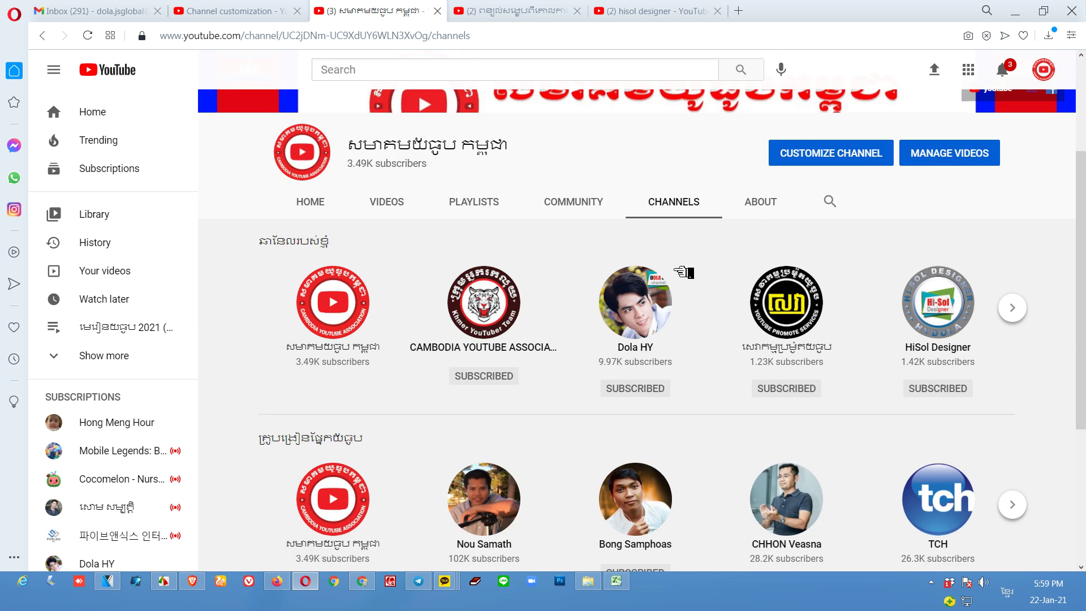
scroll(682, 295, "up", 7)
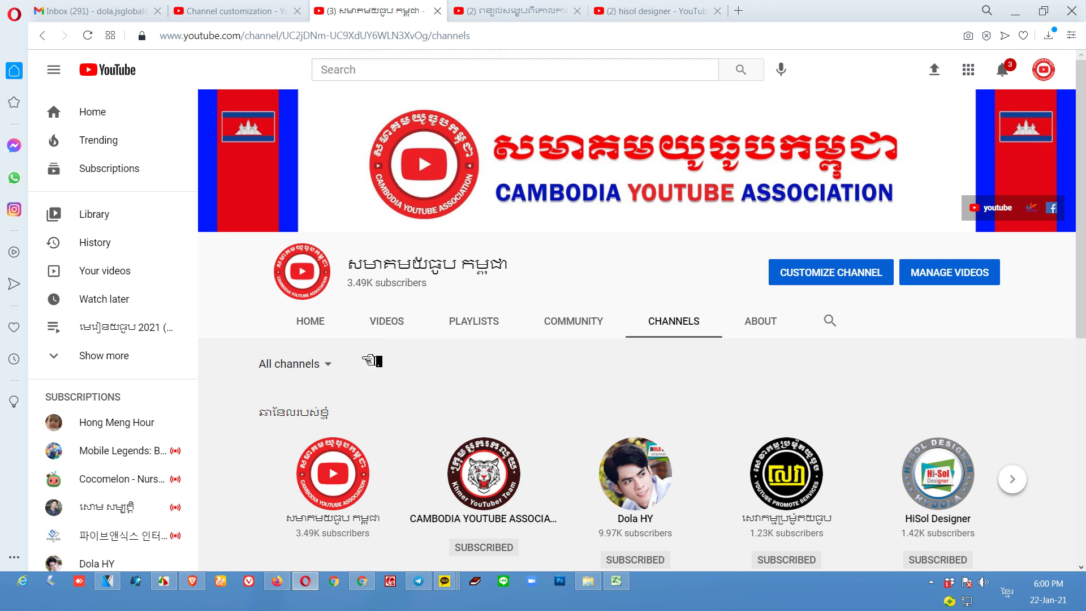
Filter the channel list by the groups គ្រូបង្រៀនផ្នែកយូធូប, ឆានែលរបស់ខ្ញុំ and សមាជិកសមាគមយូធូបកម្ពុជា in turn.
left_click(329, 368)
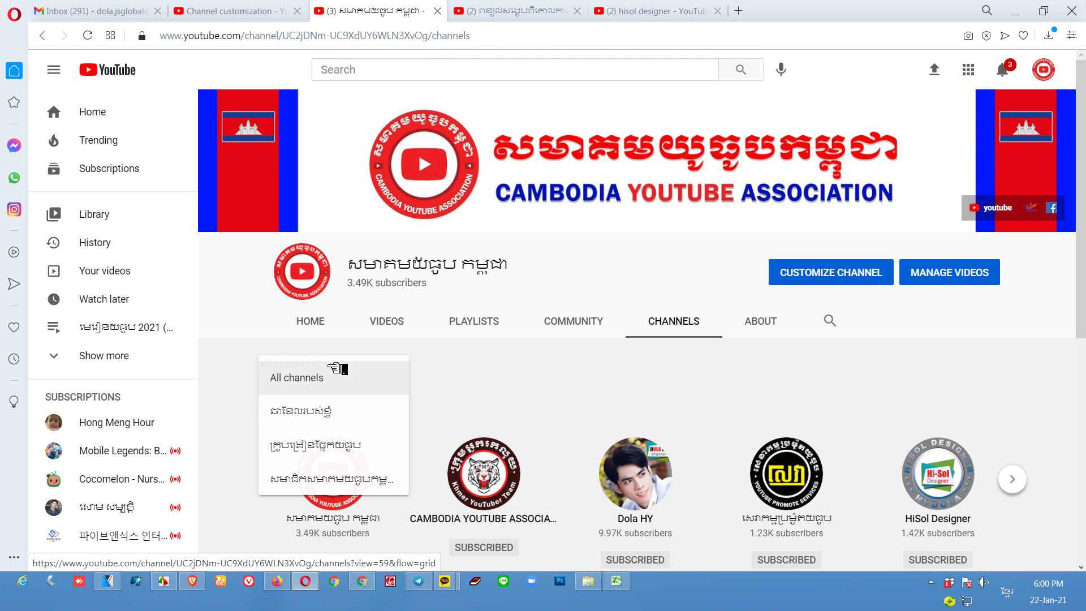
left_click(338, 447)
scroll(718, 414, "down", 4)
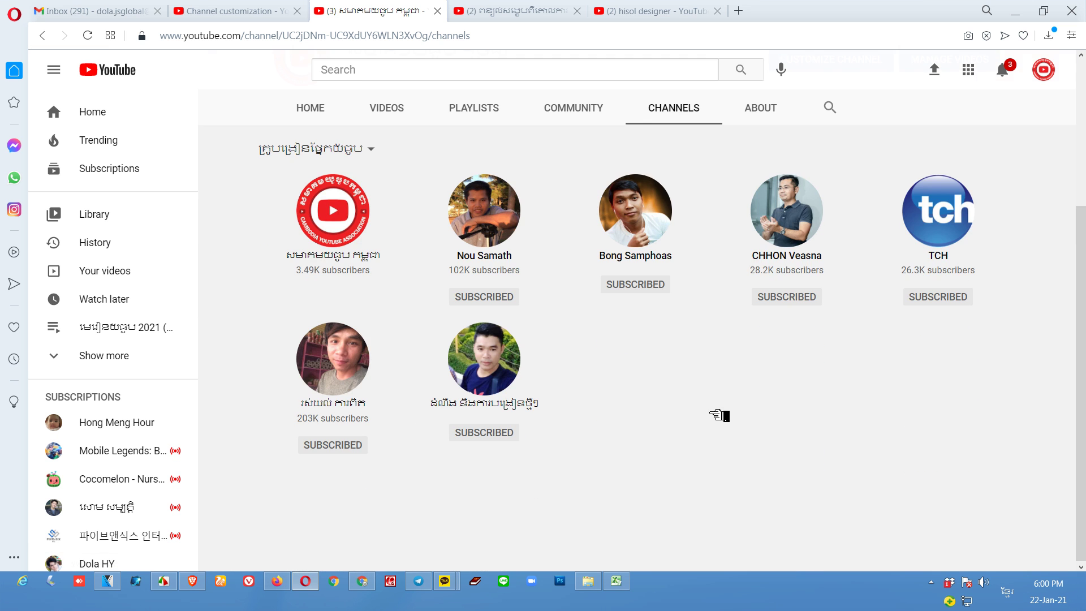
left_click(368, 149)
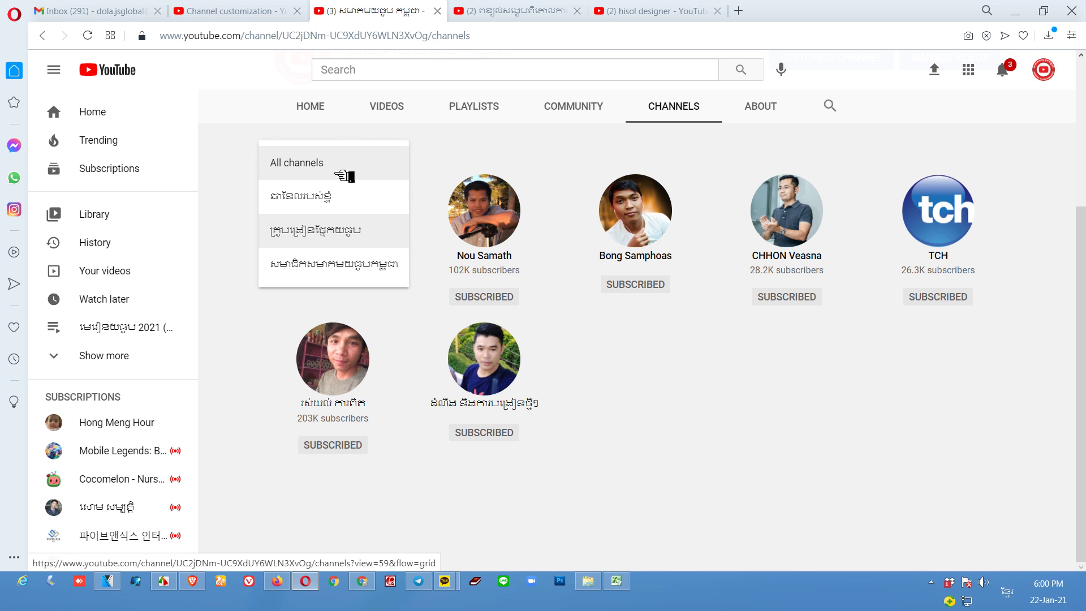
left_click(308, 198)
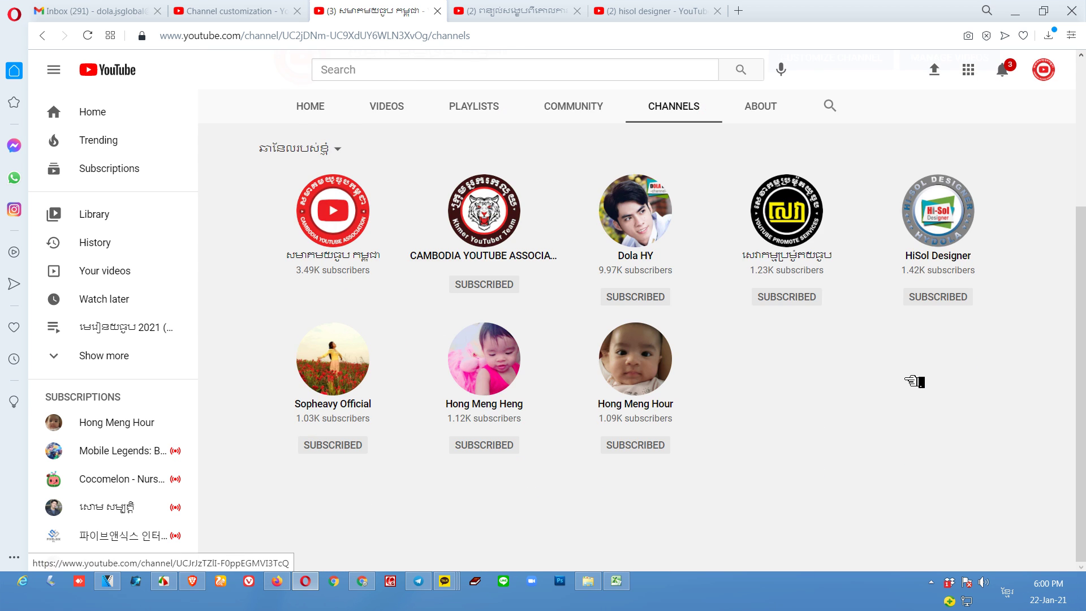
left_click(335, 291)
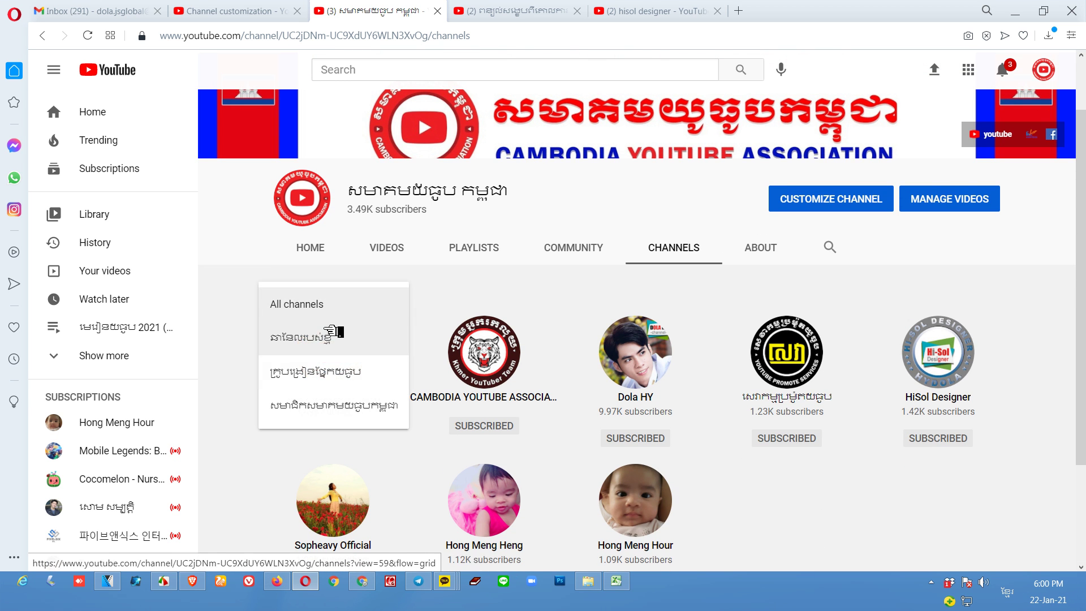
left_click(338, 408)
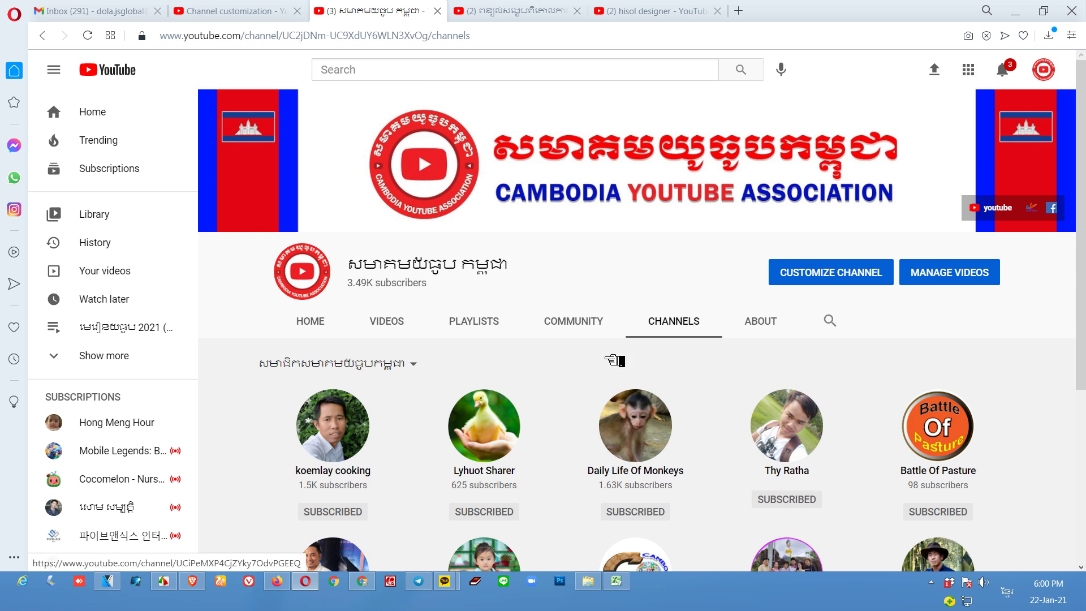
Subscribe to Cambo Cloud and ចែករំលែកចំណេះដឹងទូទៅ in the association members group and look over its remaining channels.
scroll(750, 348, "down", 3)
left_click(501, 378)
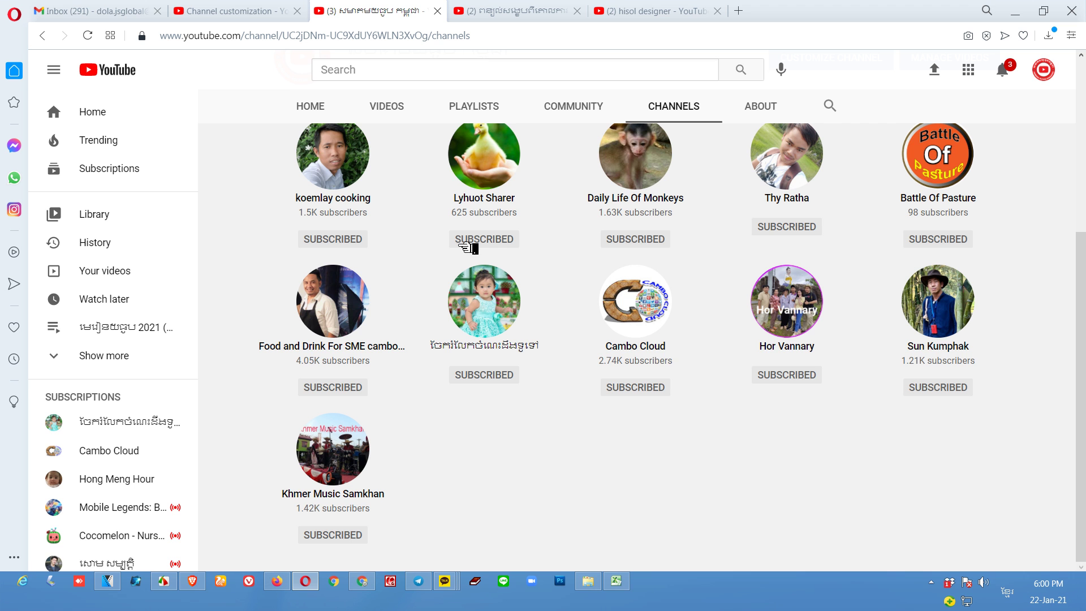
scroll(890, 363, "up", 5)
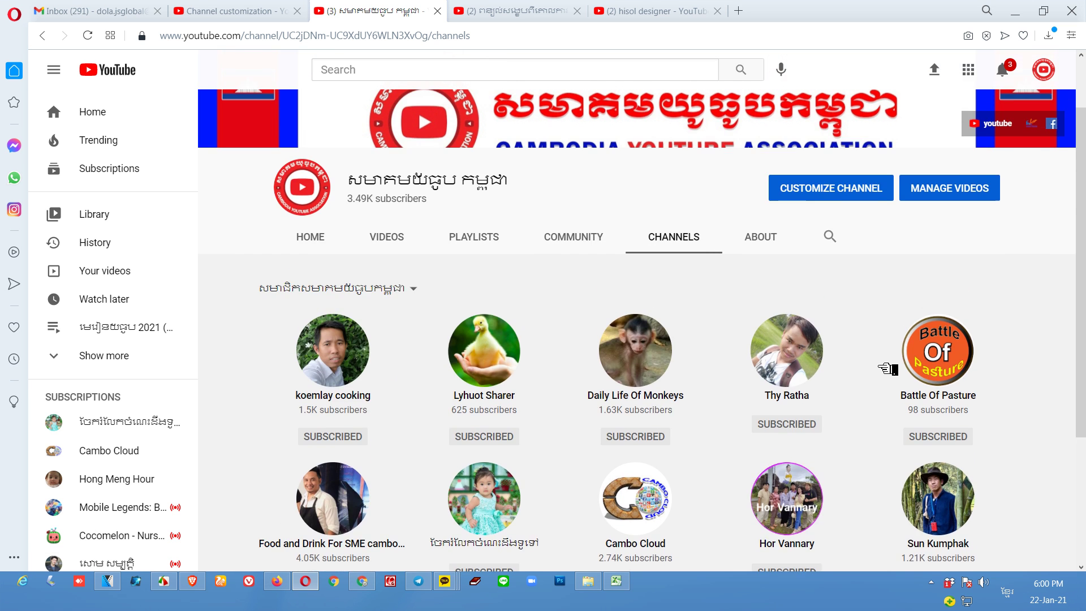
scroll(888, 369, "down", 5)
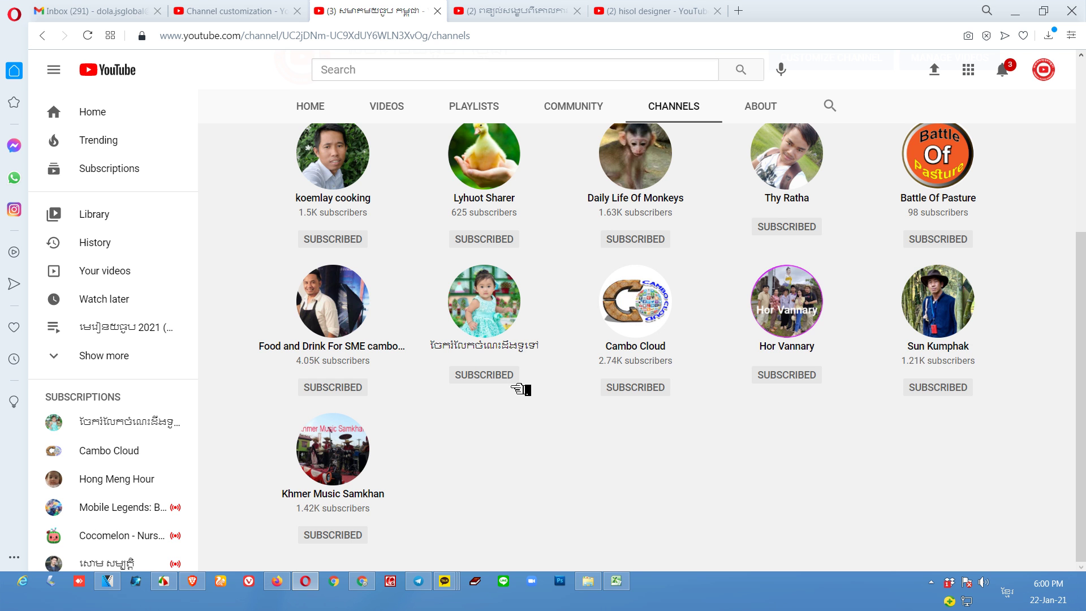
scroll(804, 335, "up", 5)
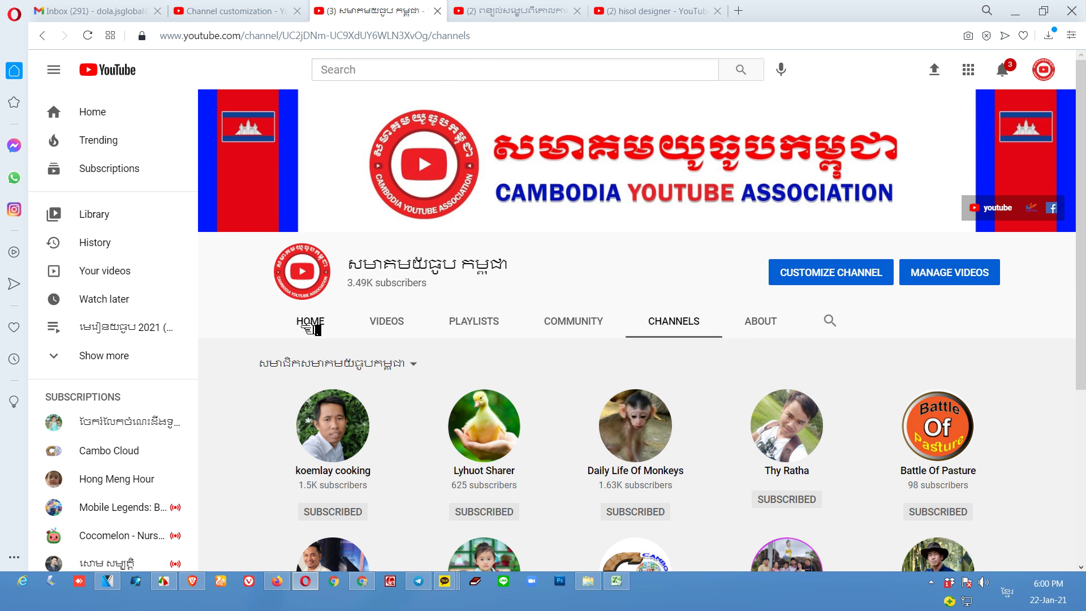
Return to the channel's home page, reload it and review all sections down to the playlist YouTube (Part 1 Basic Lesson).
left_click(310, 322)
scroll(306, 308, "down", 8)
left_click(91, 35)
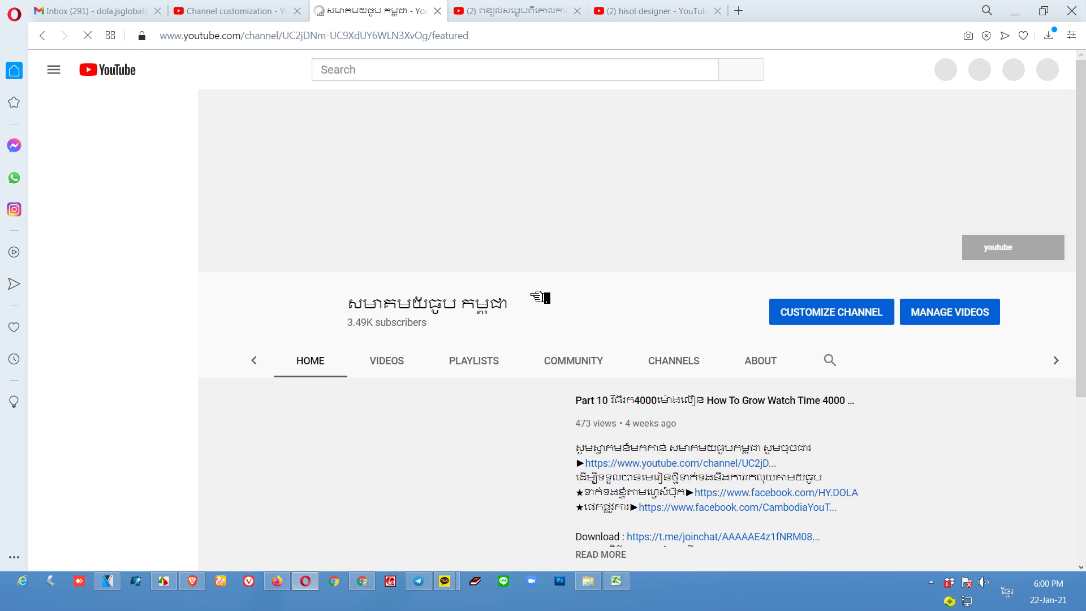
scroll(566, 362, "down", 8)
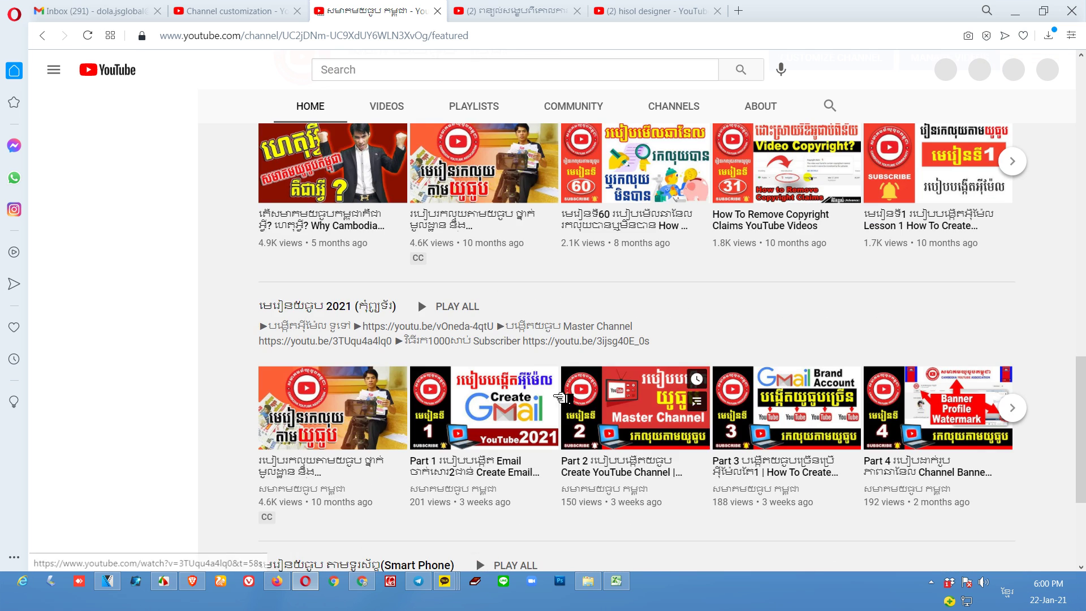
scroll(929, 317, "down", 15)
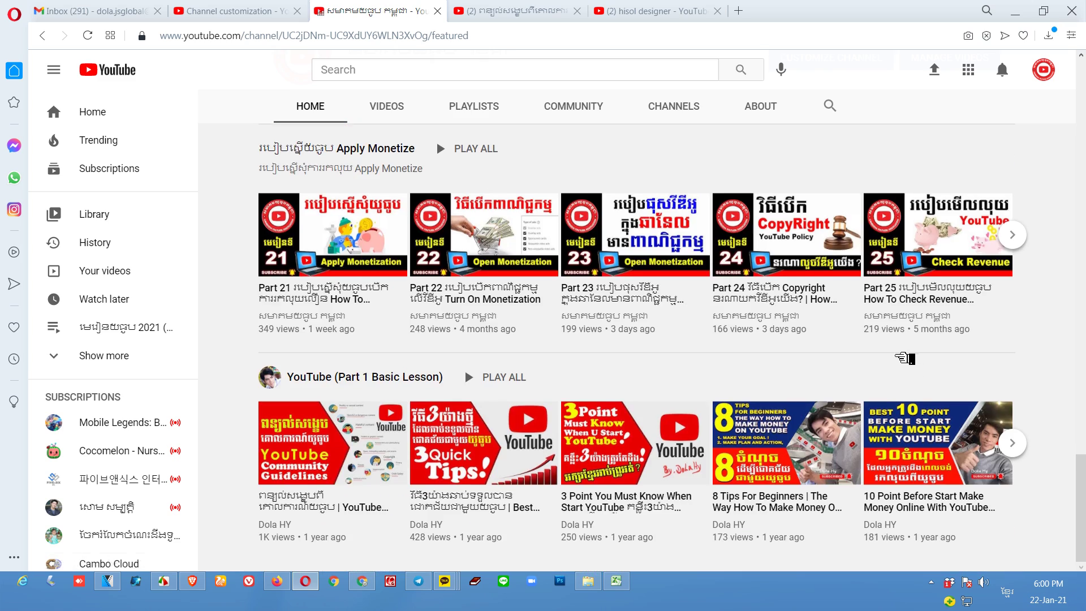
scroll(875, 404, "up", 20)
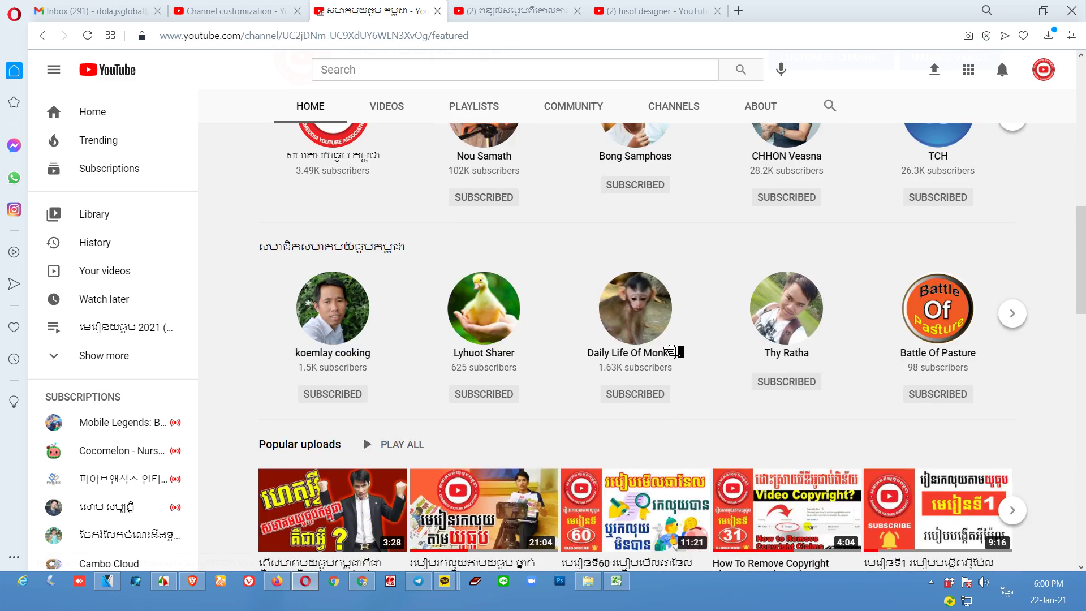